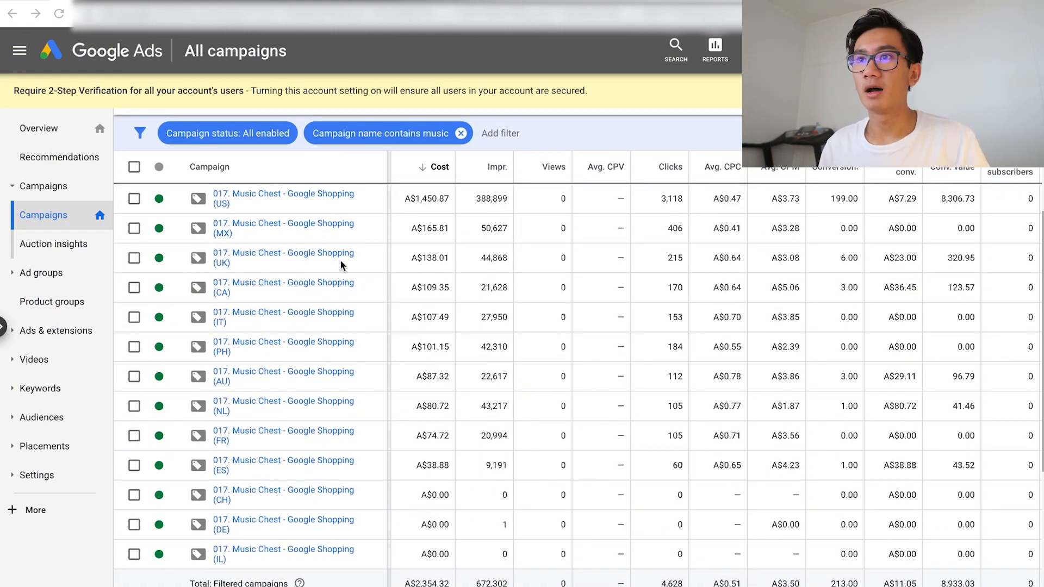
# Review the cost, clicks and conversion figures of the enabled music campaigns across all countries.
pyautogui.scroll(1, 340, 263)
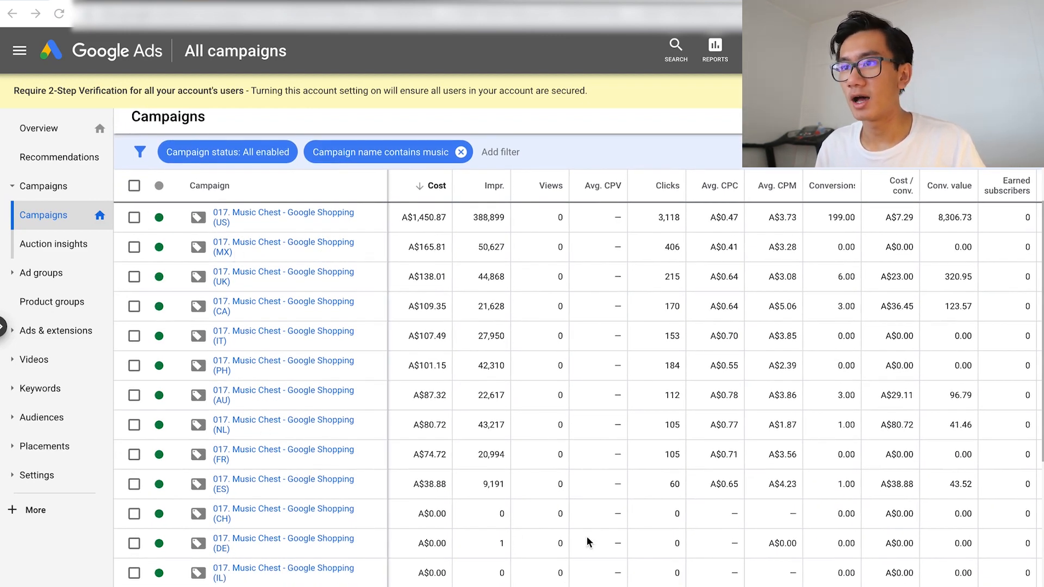
pyautogui.scroll(-2, 588, 542)
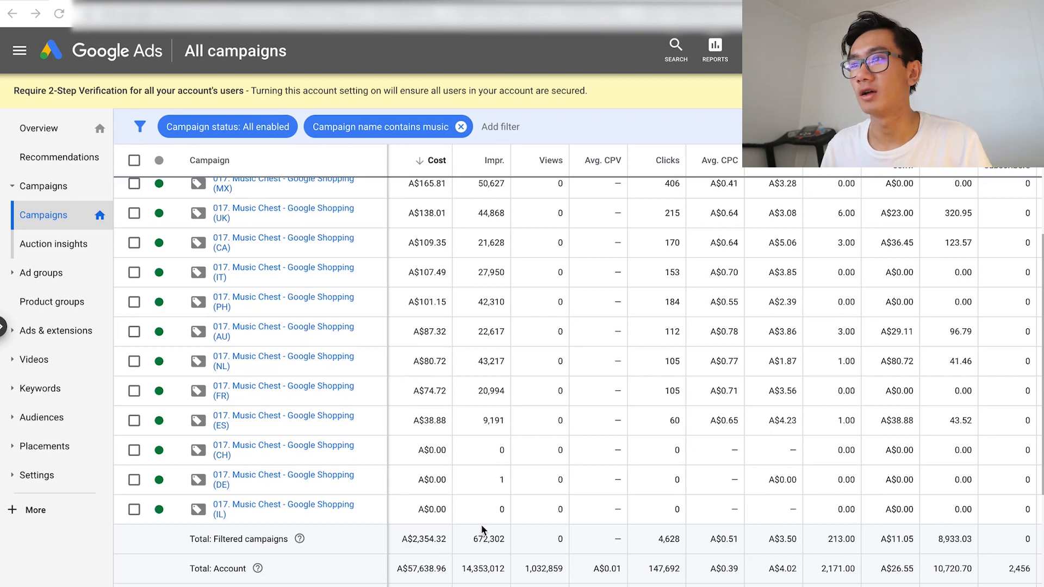
pyautogui.scroll(2, 572, 481)
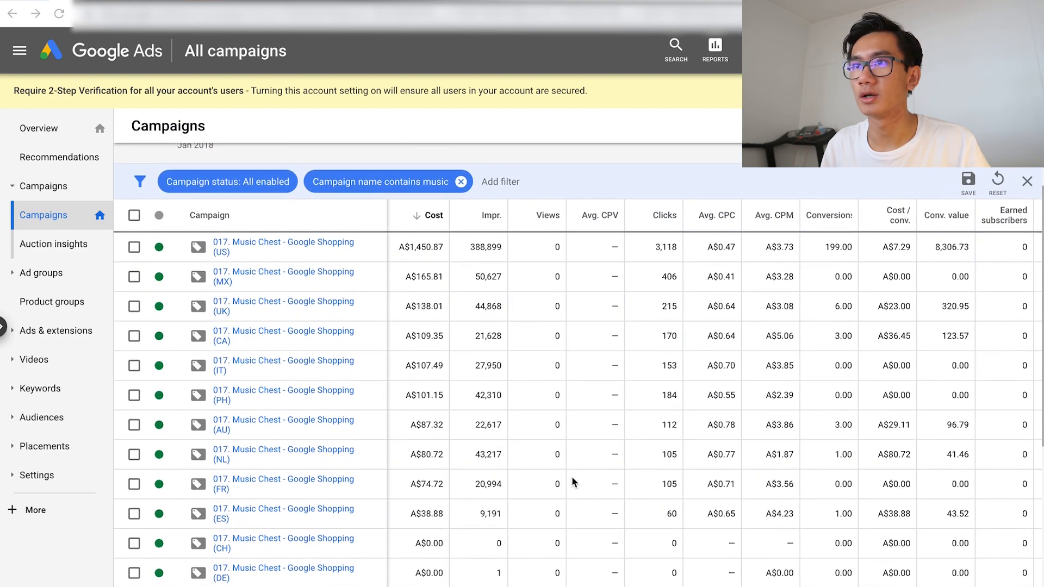
pyautogui.click(412, 222)
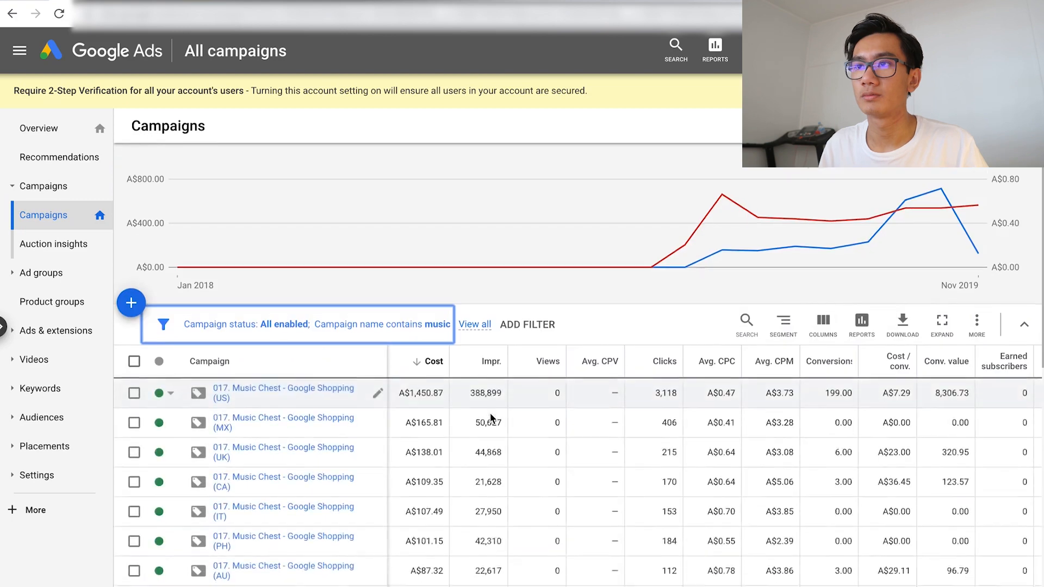
pyautogui.scroll(-3, 491, 417)
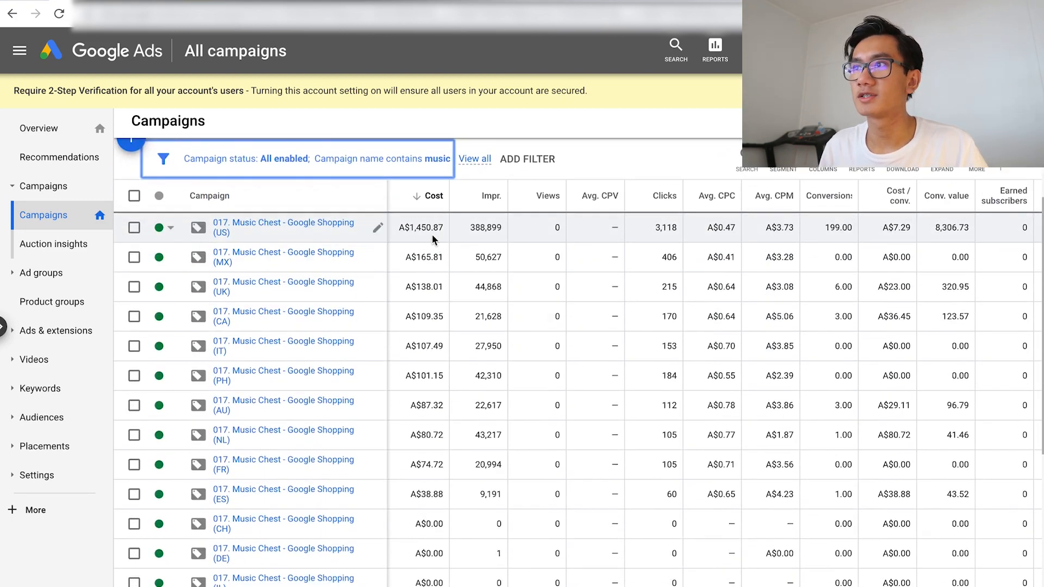
# Open the products of the Music Chest - Google Shopping (US) campaign and examine each product's cost, clicks and conversions.
pyautogui.click(303, 227)
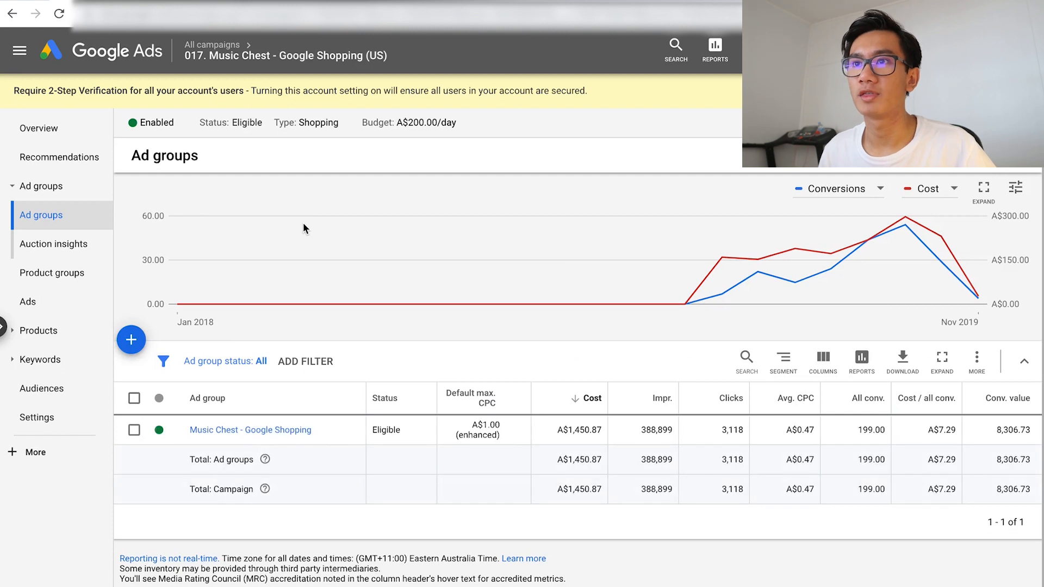
pyautogui.click(41, 331)
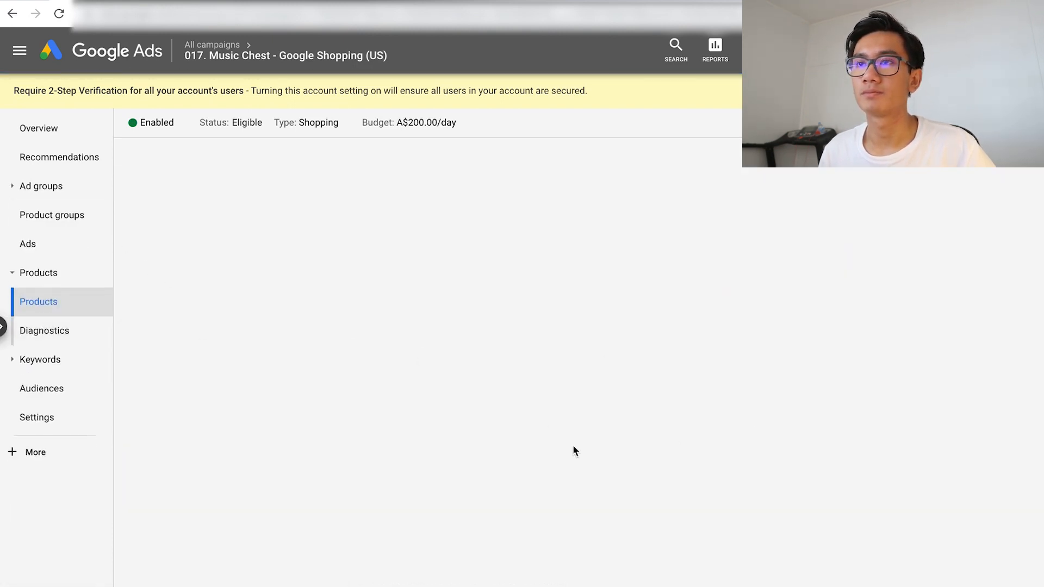
pyautogui.scroll(-2, 601, 506)
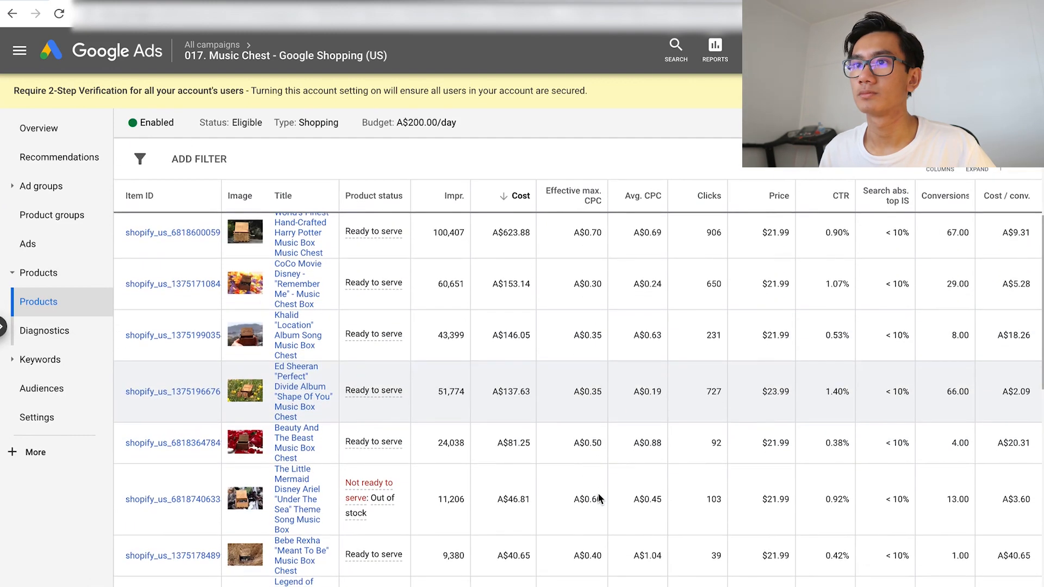
pyautogui.scroll(-1, 598, 497)
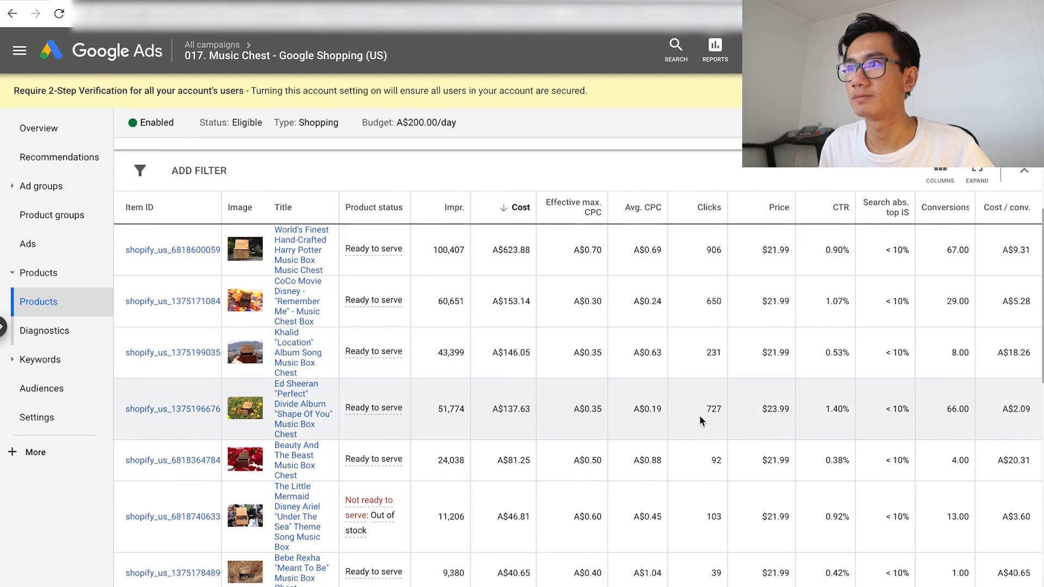
pyautogui.scroll(-2, 699, 415)
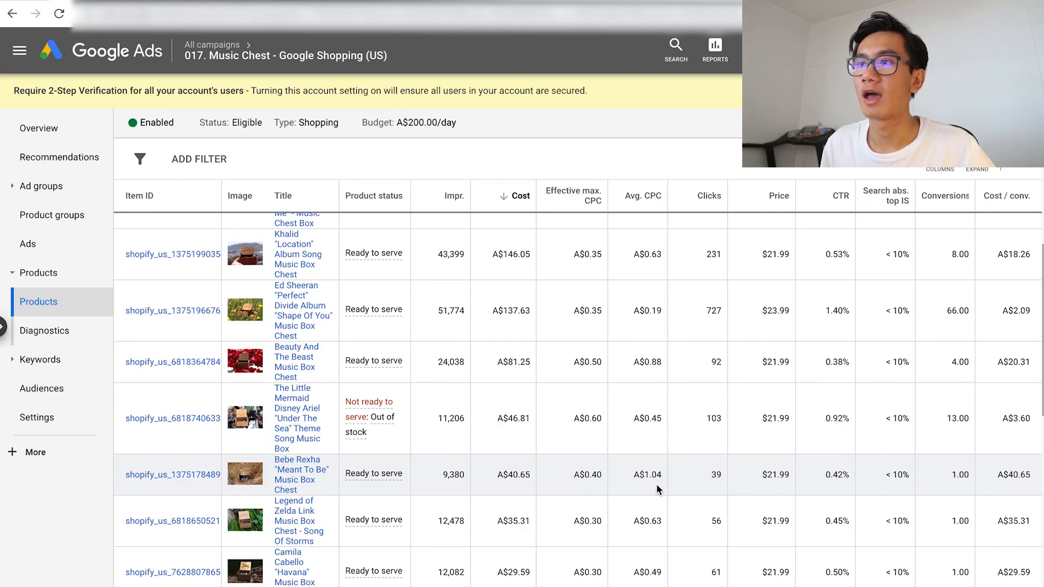
pyautogui.scroll(-4, 657, 483)
pyautogui.scroll(10, 657, 484)
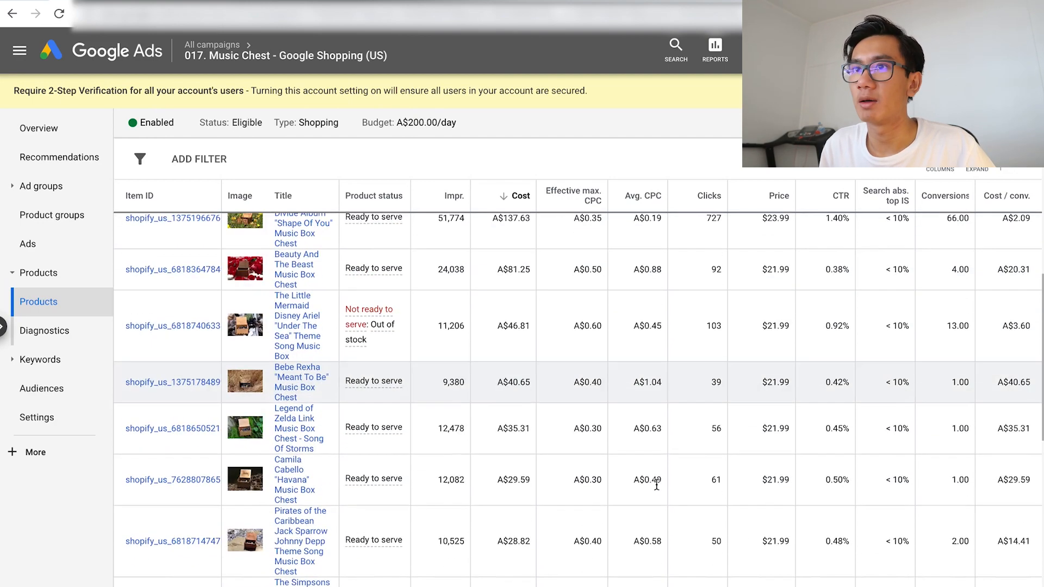
# Return to all campaigns and open the product list of the Music Chest - Google Shopping (MX) campaign.
pyautogui.click(210, 50)
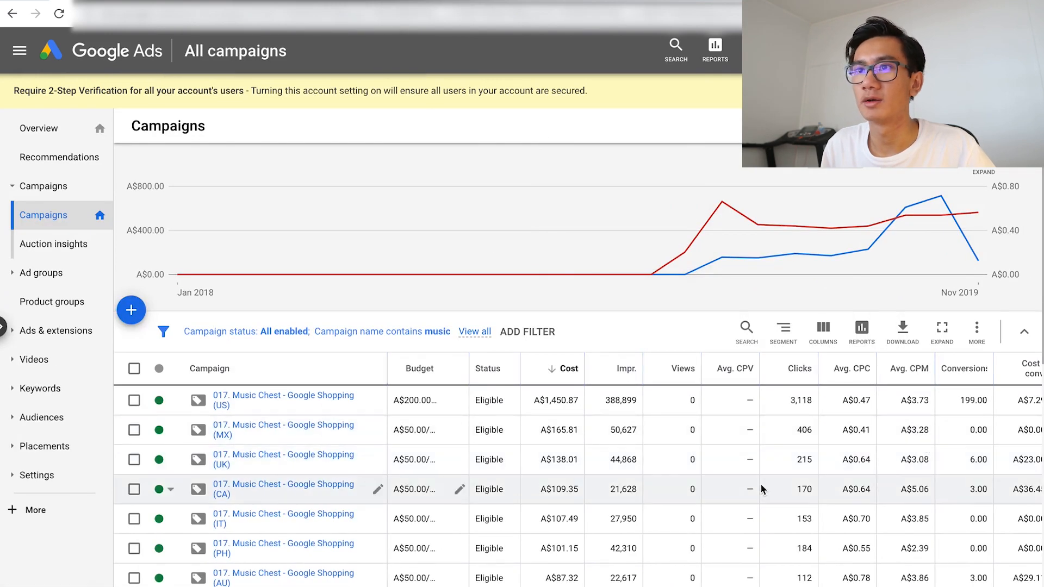
pyautogui.scroll(-1, 760, 484)
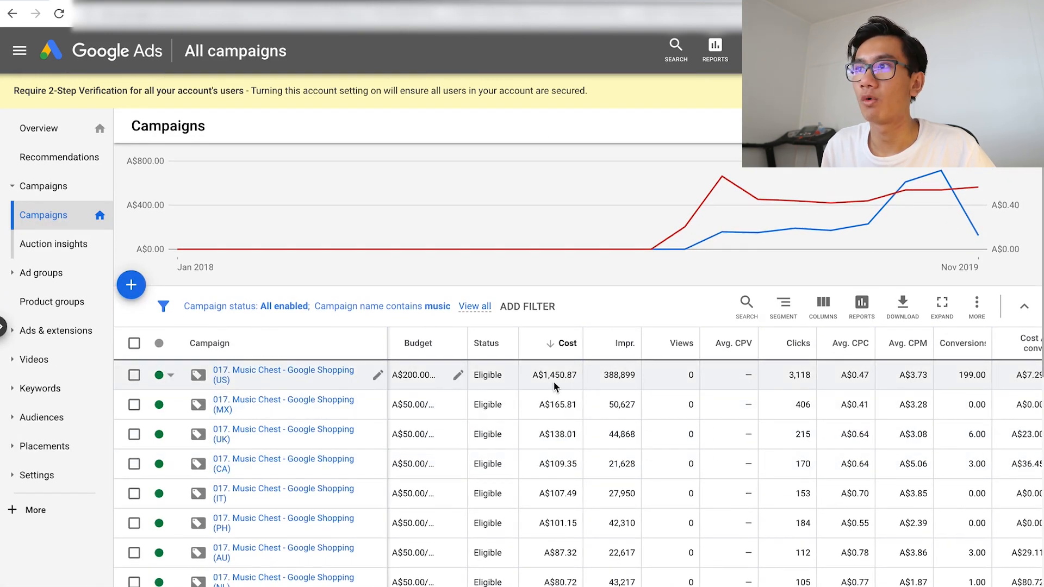
pyautogui.hscroll(2, 552, 380)
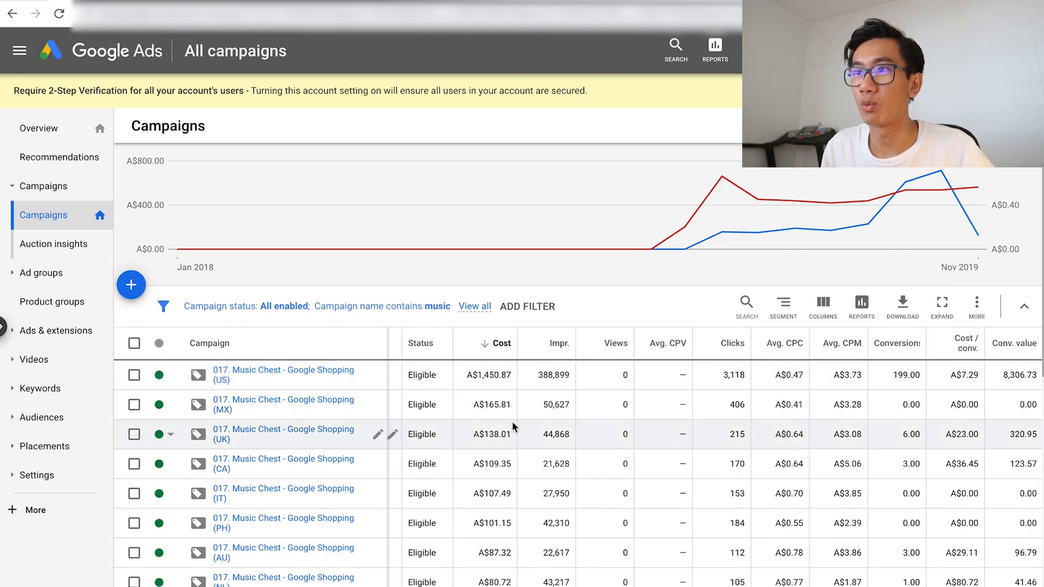
pyautogui.click(284, 403)
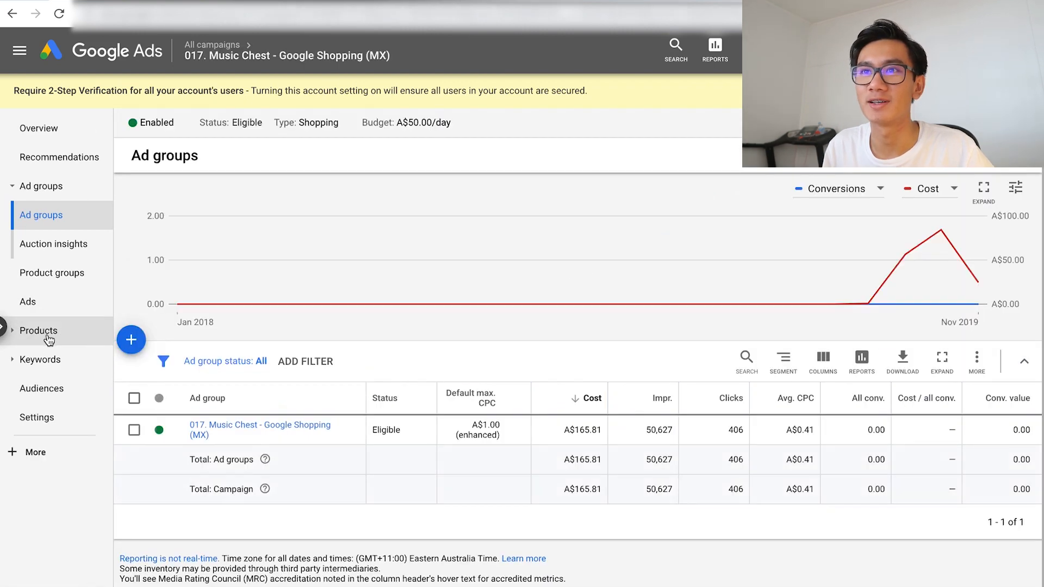
pyautogui.click(46, 332)
pyautogui.scroll(-3, 664, 509)
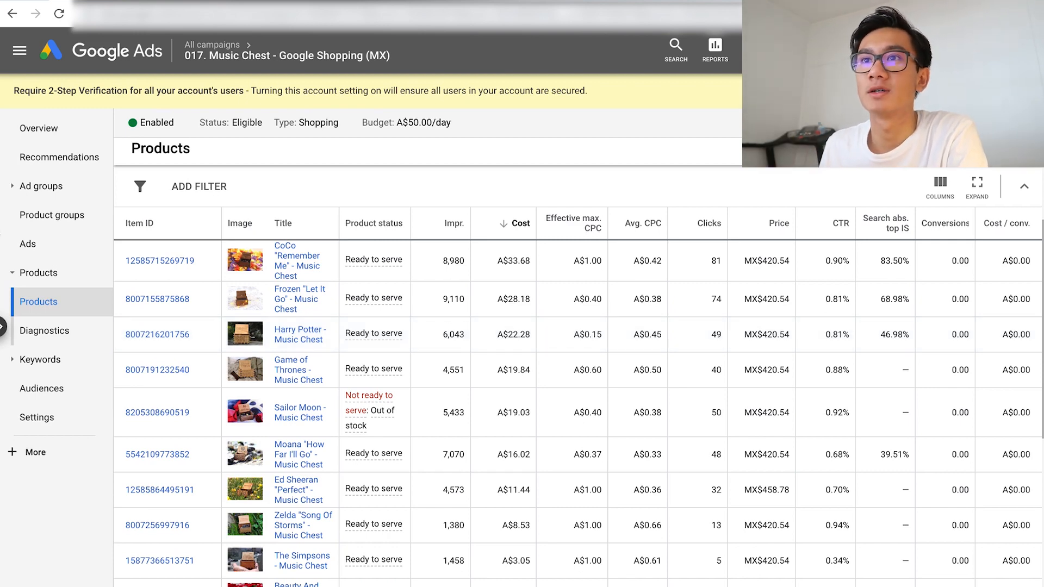
pyautogui.click(63, 221)
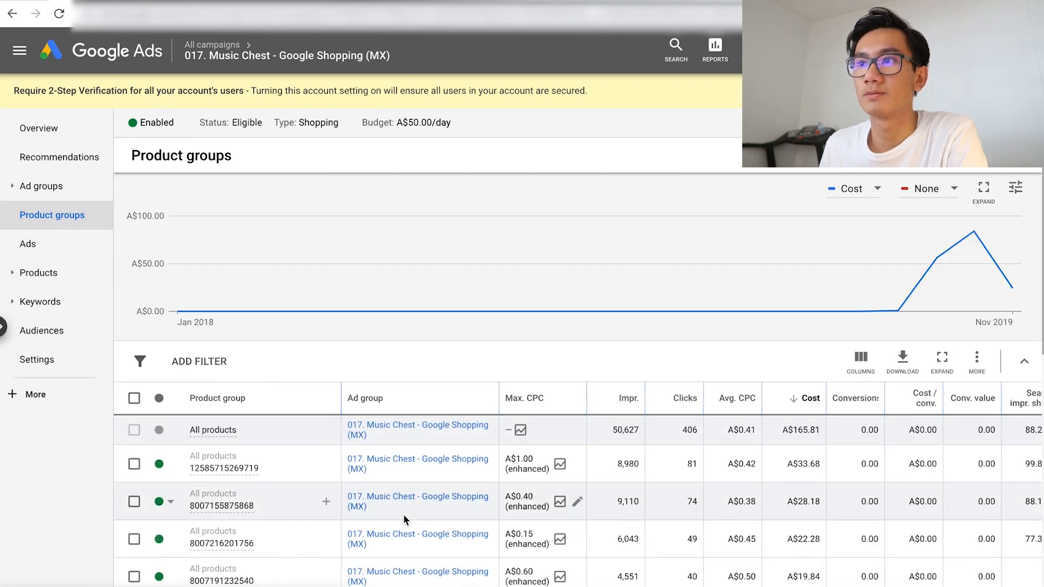
pyautogui.scroll(-3, 505, 424)
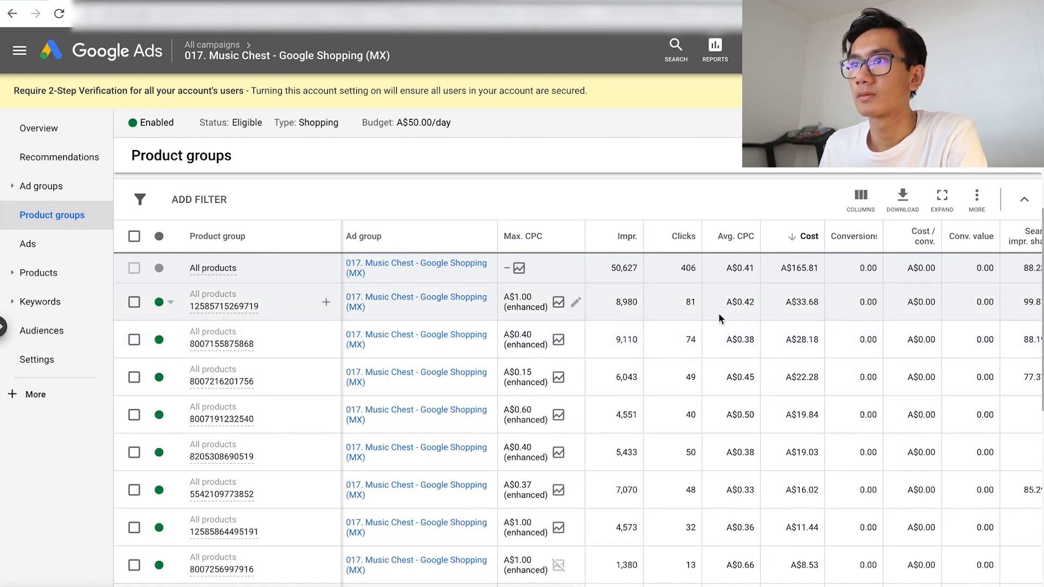
pyautogui.click(574, 301)
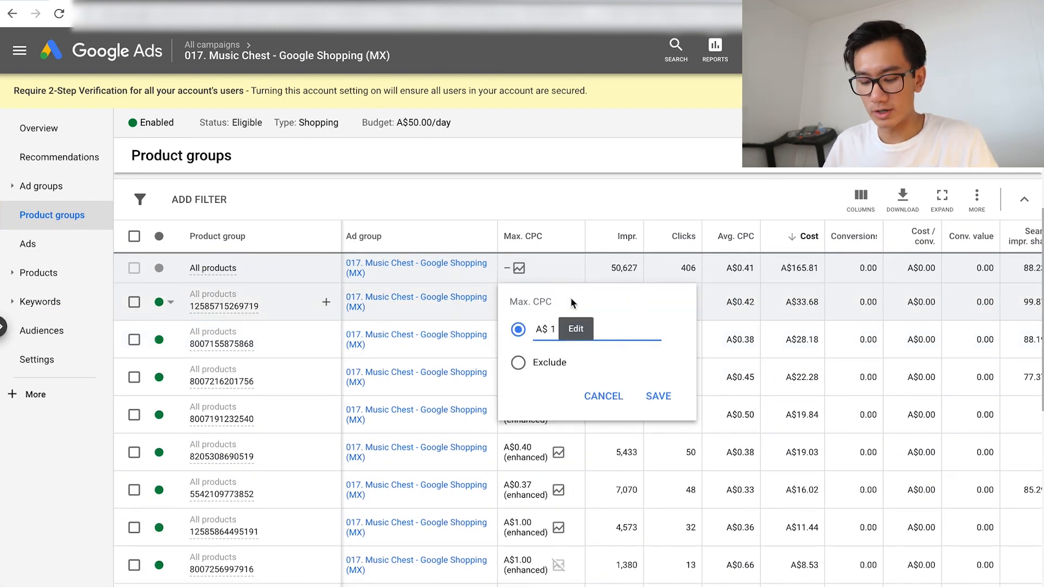
pyautogui.press('BackSpace')
pyautogui.write('0.12')
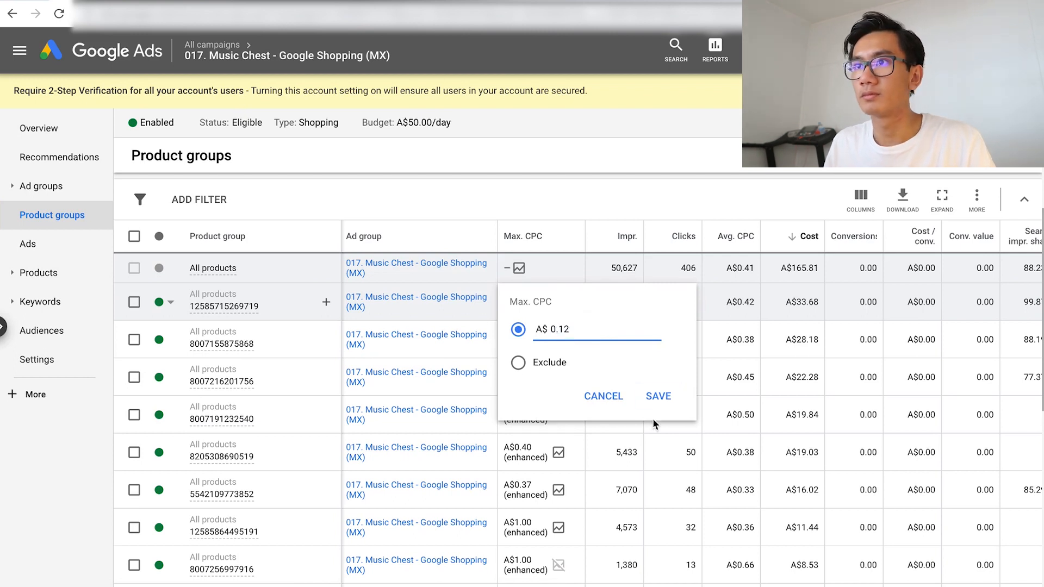
pyautogui.click(657, 396)
pyautogui.moveTo(214, 348)
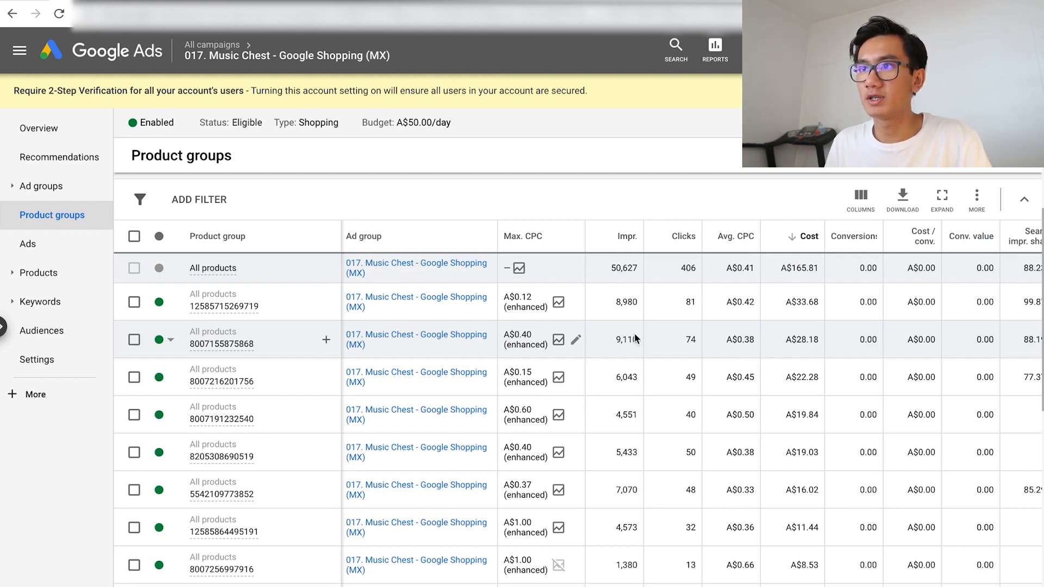
pyautogui.click(573, 340)
pyautogui.press('BackSpace')
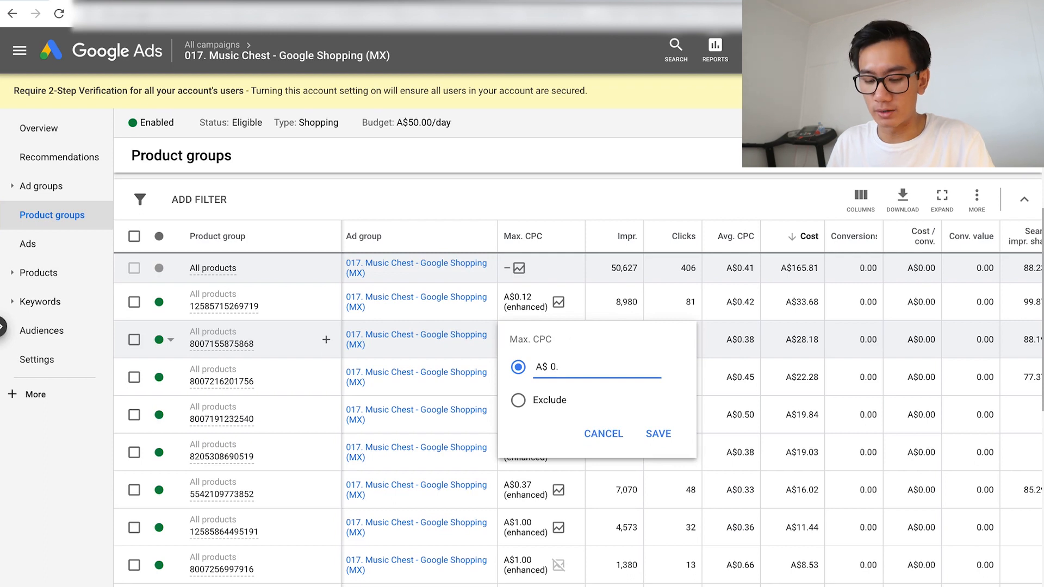
pyautogui.write('13')
pyautogui.click(657, 433)
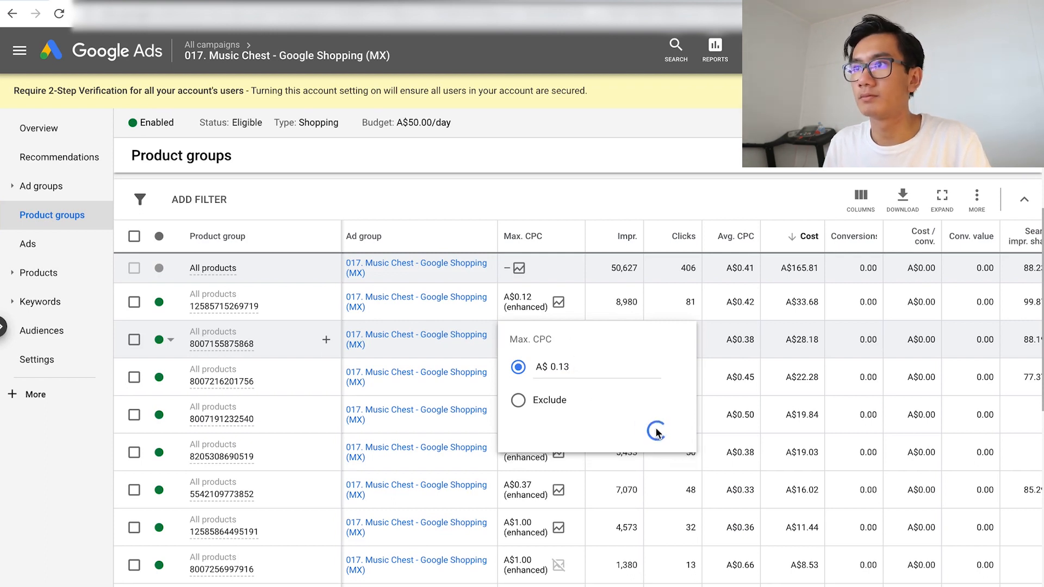
pyautogui.moveTo(212, 387)
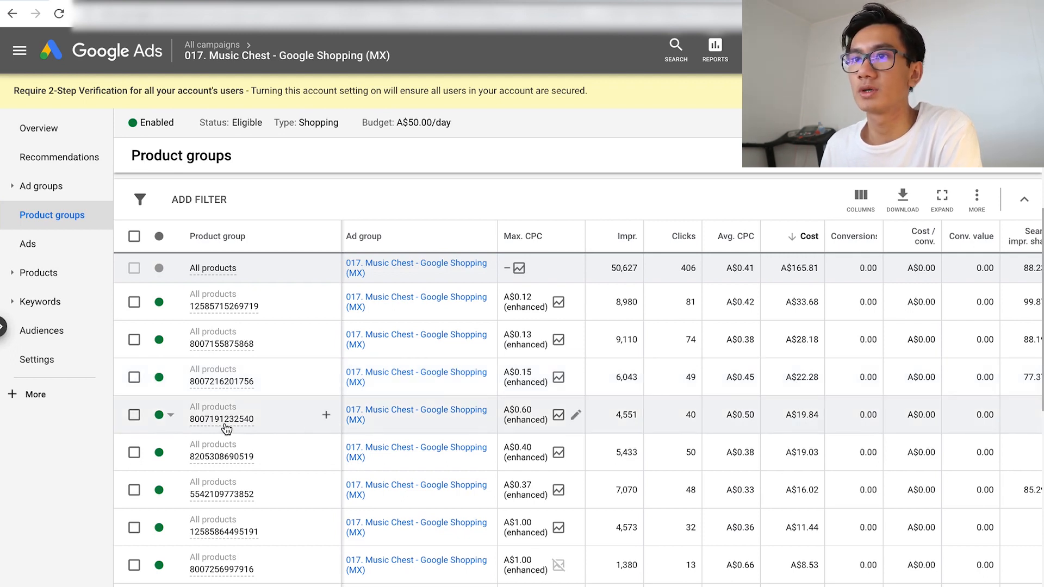
pyautogui.moveTo(225, 429)
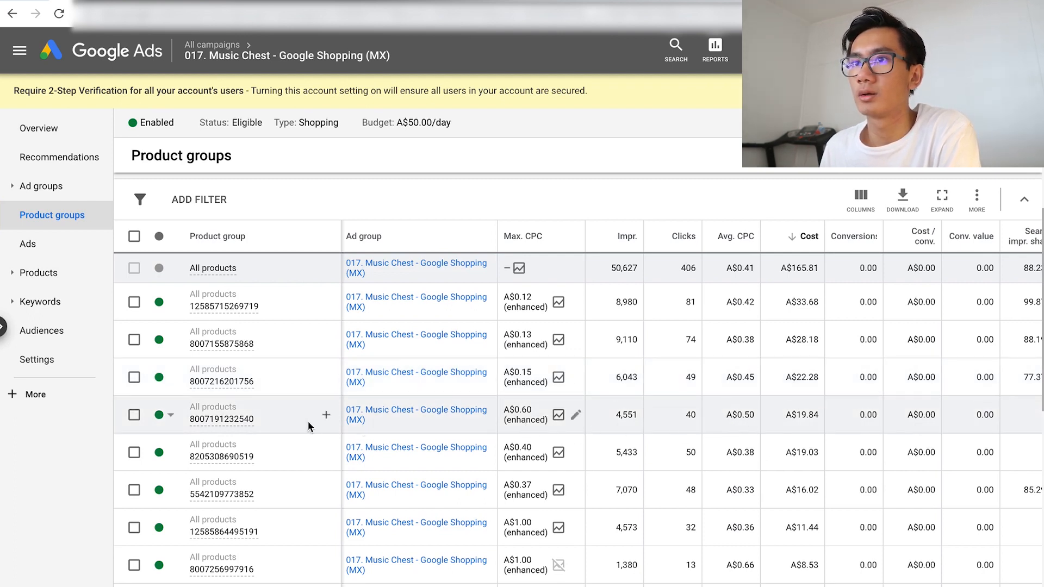
pyautogui.moveTo(231, 427)
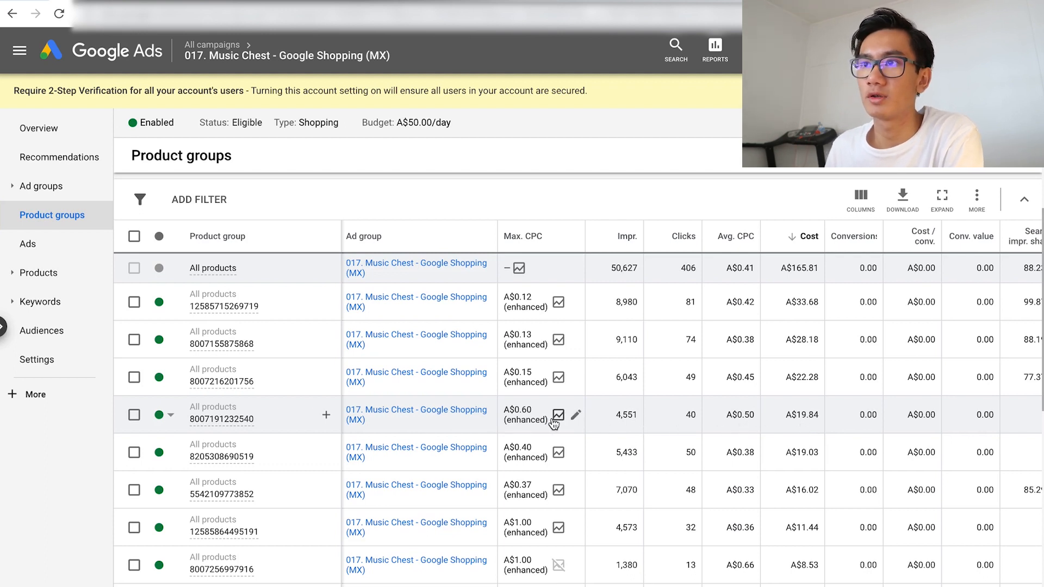
pyautogui.click(575, 417)
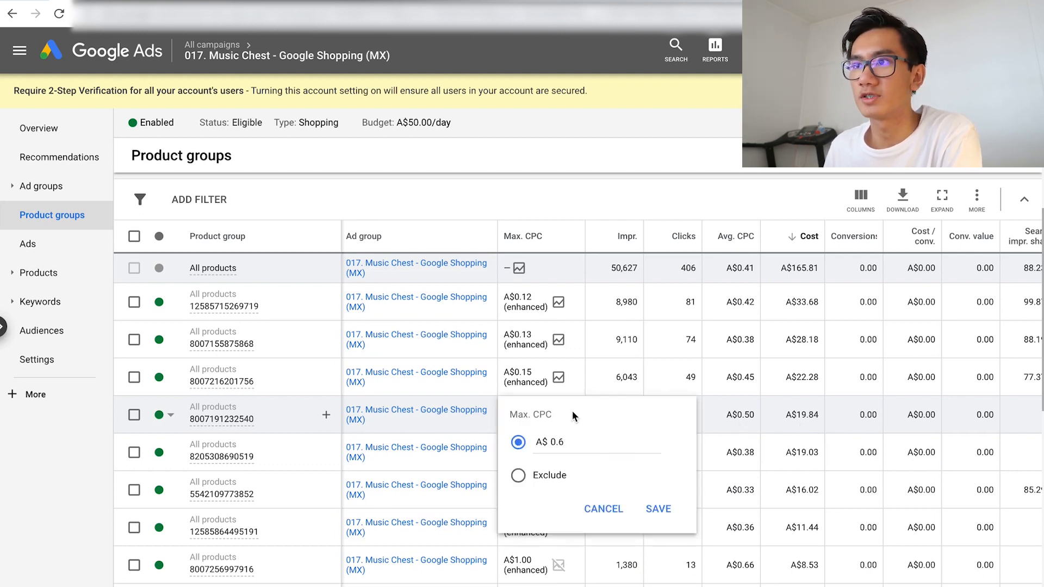
pyautogui.write('0.25')
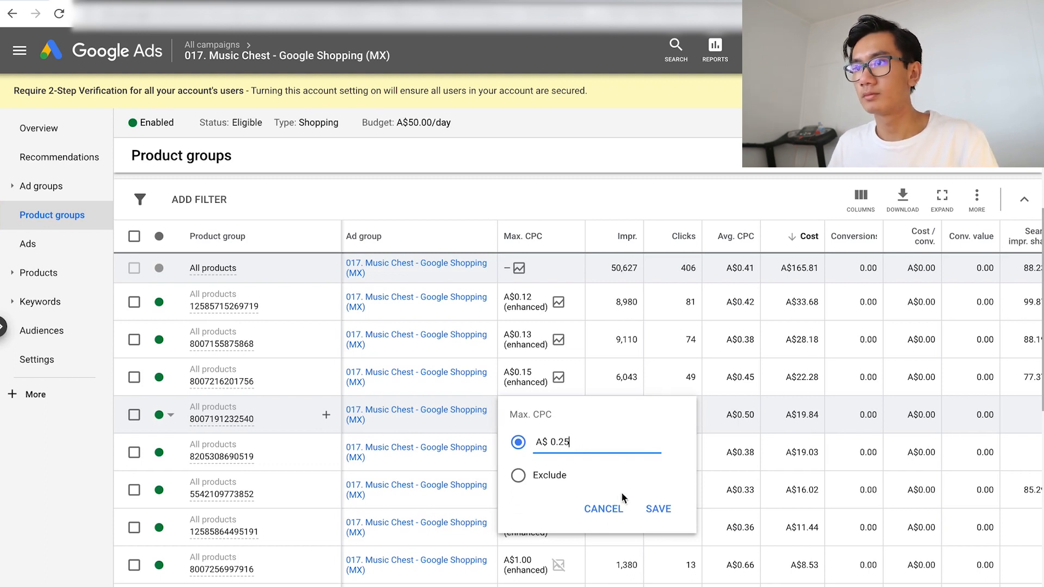
pyautogui.click(658, 508)
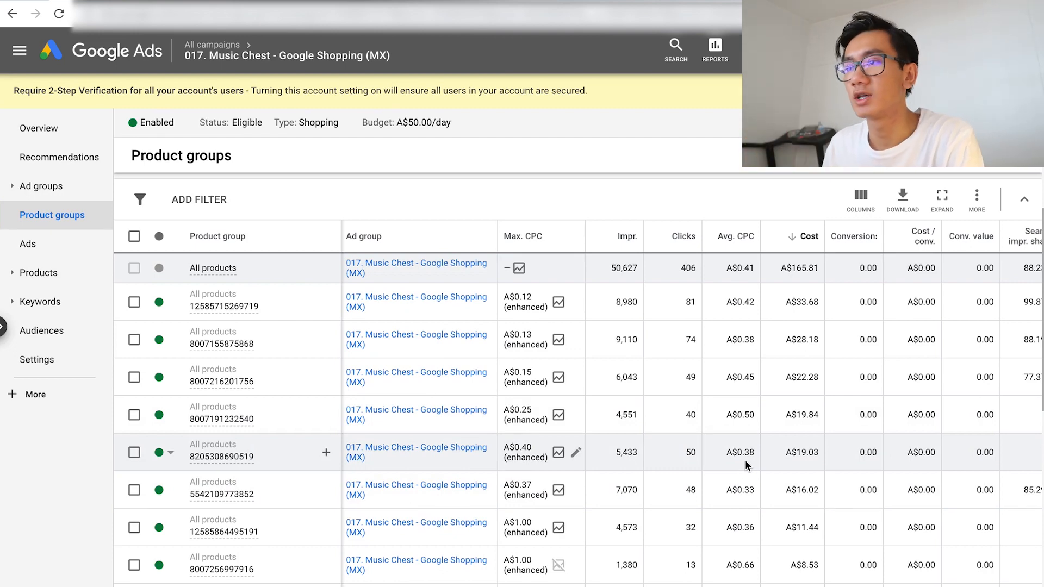
pyautogui.click(575, 455)
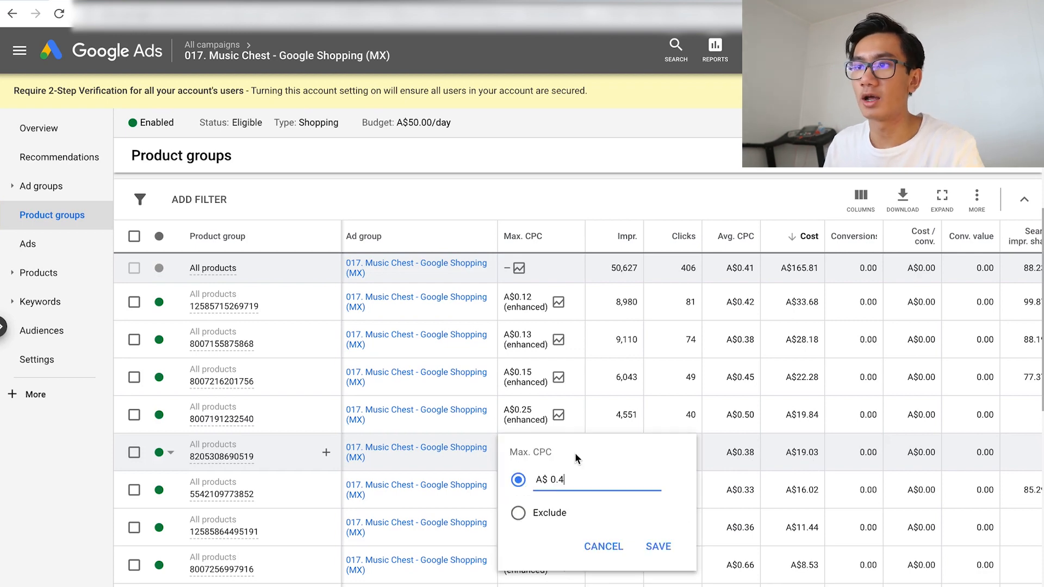
pyautogui.click(666, 548)
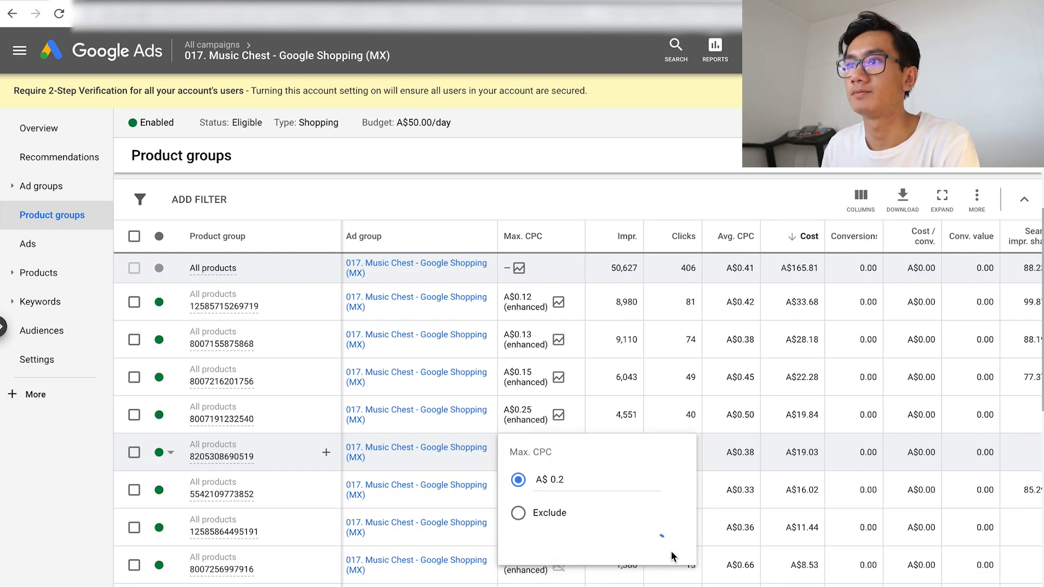
pyautogui.scroll(-1, 802, 488)
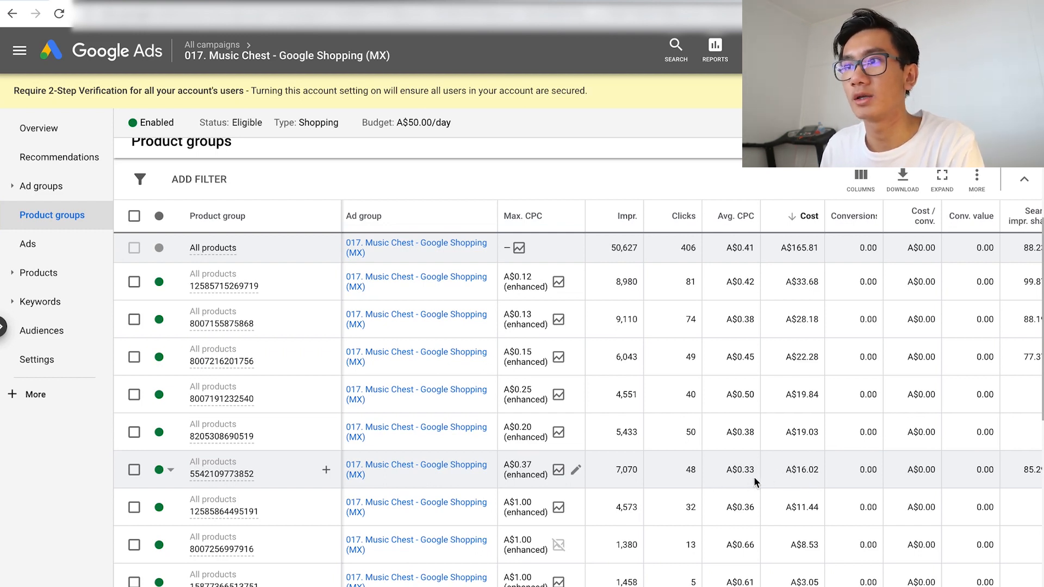
pyautogui.click(578, 474)
pyautogui.write('20')
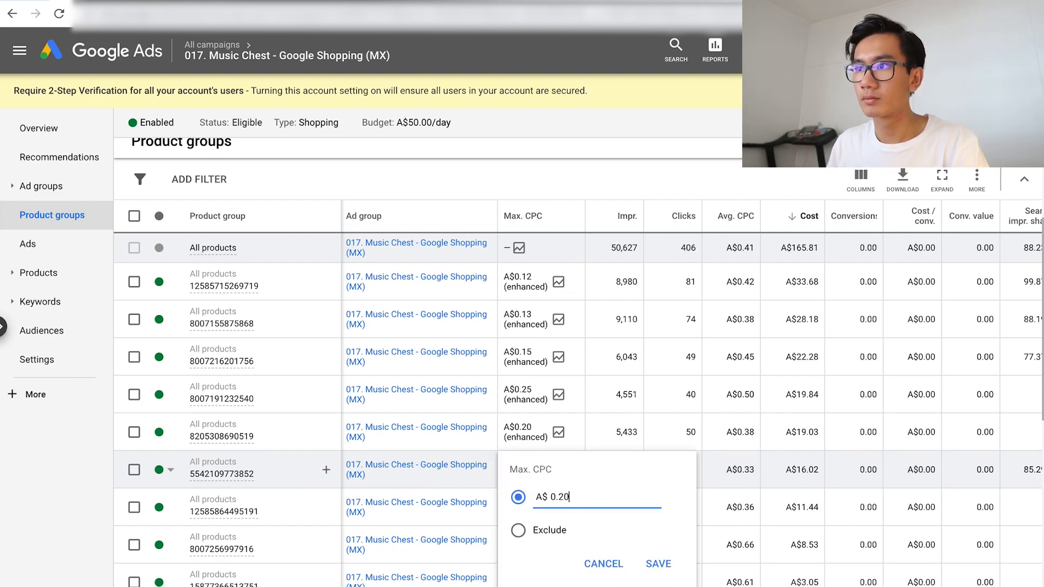
pyautogui.click(659, 565)
pyautogui.scroll(-1, 752, 529)
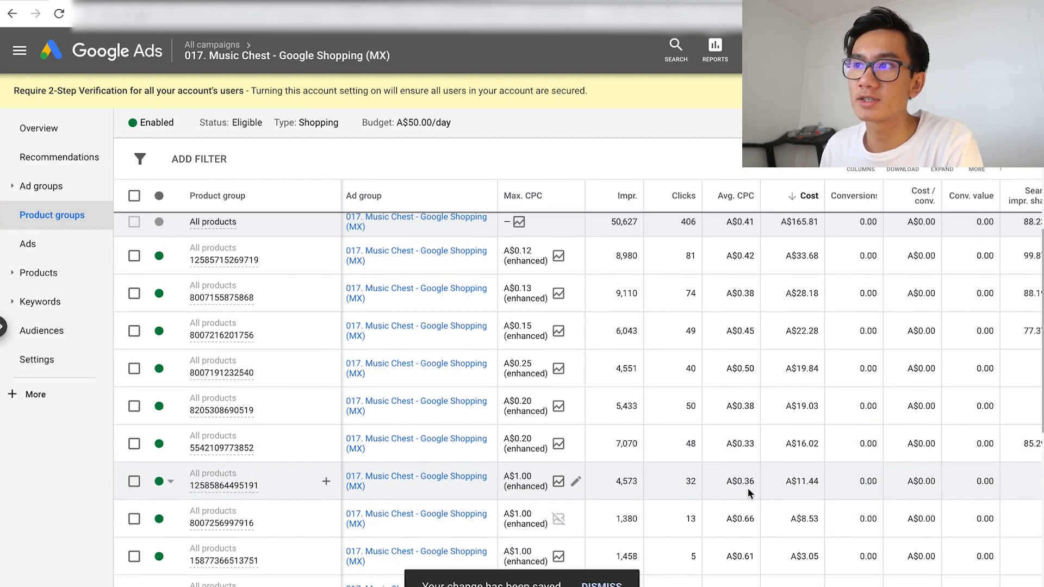
pyautogui.hscroll(1, 583, 483)
pyautogui.click(570, 481)
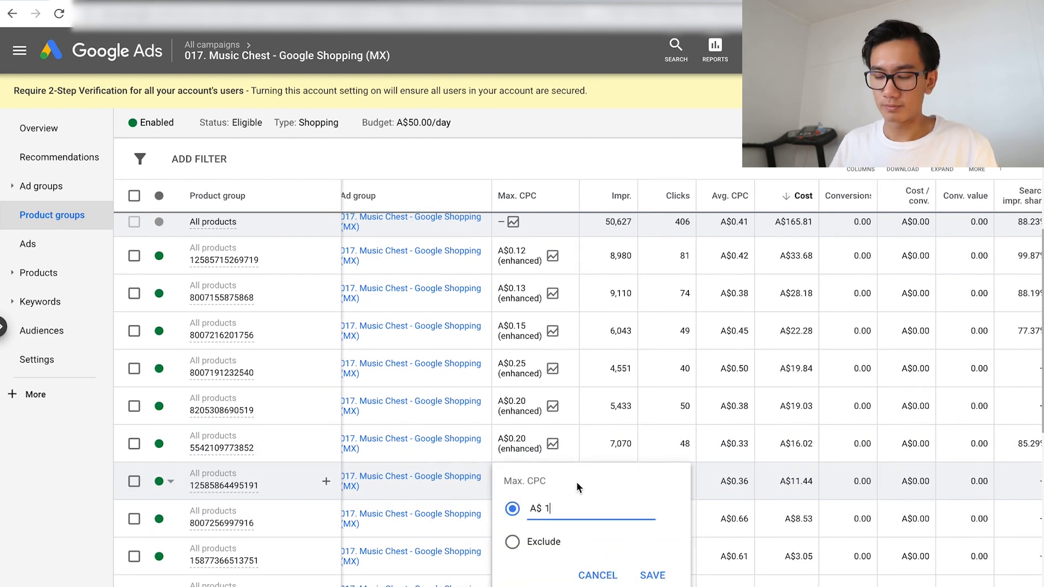
pyautogui.press('BackSpace')
pyautogui.write('0.3')
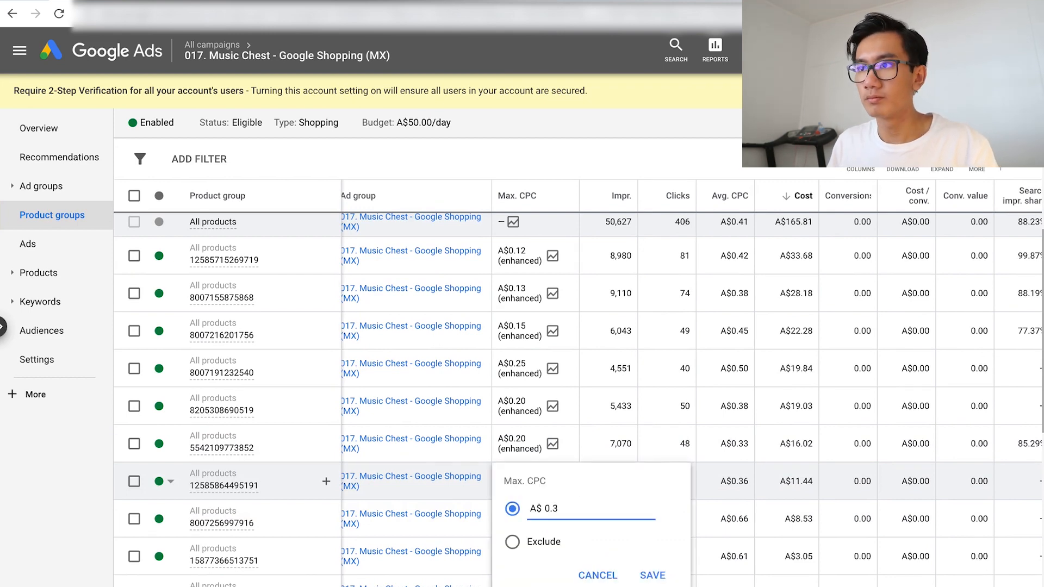
pyautogui.click(652, 575)
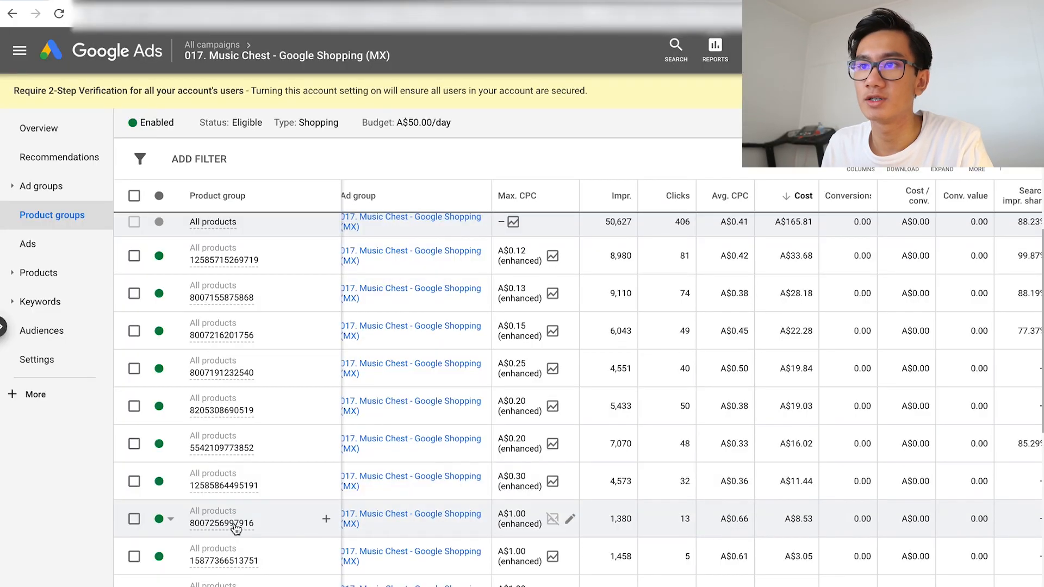
pyautogui.moveTo(233, 528)
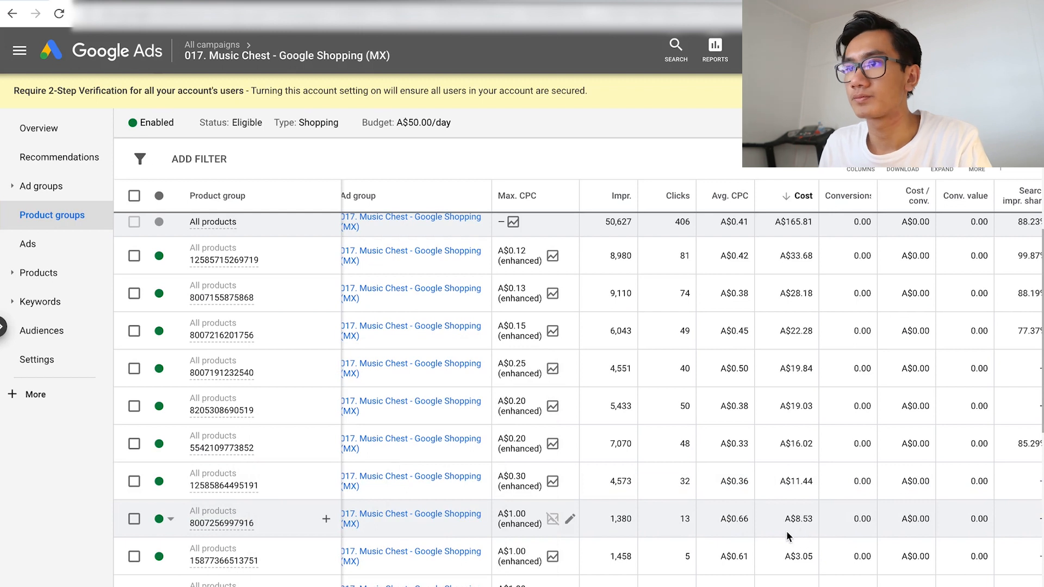
pyautogui.click(572, 520)
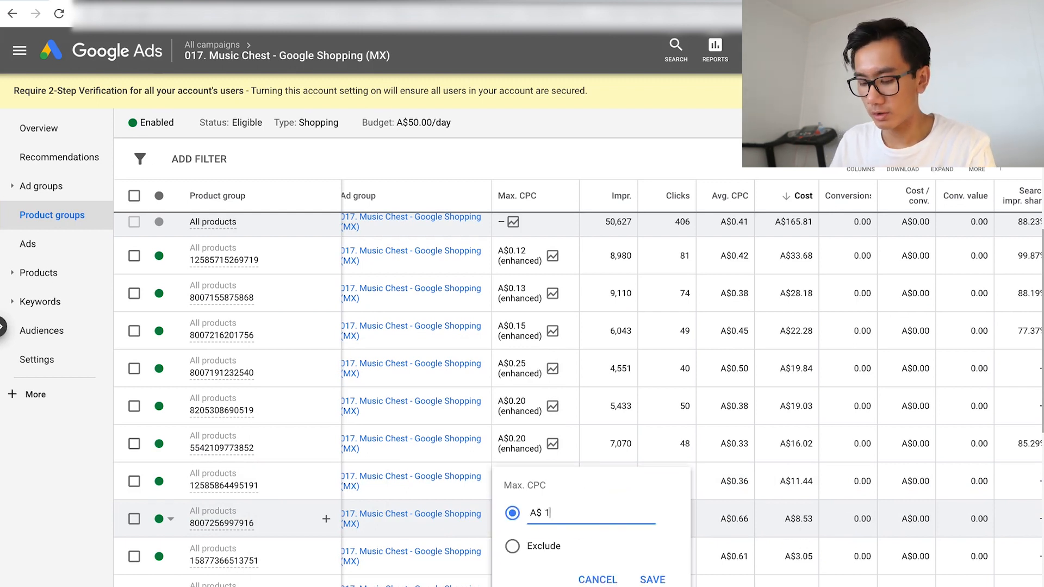
pyautogui.write('0.60')
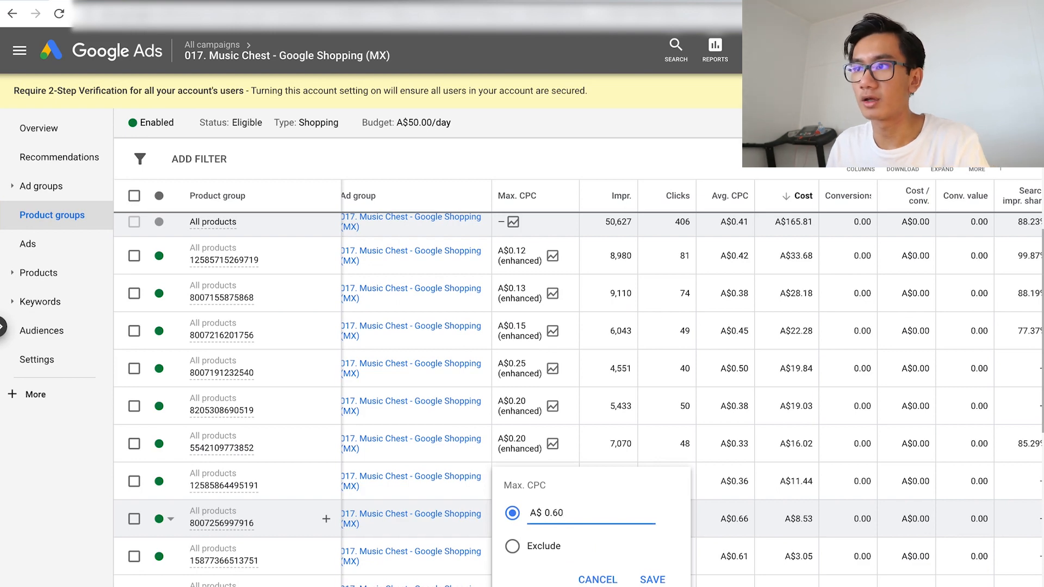
pyautogui.click(652, 579)
# In the list of all campaigns, set the daily budget of the Music Chest US campaign to A$400 and save it.
pyautogui.scroll(-1, 709, 504)
pyautogui.scroll(-3, 734, 507)
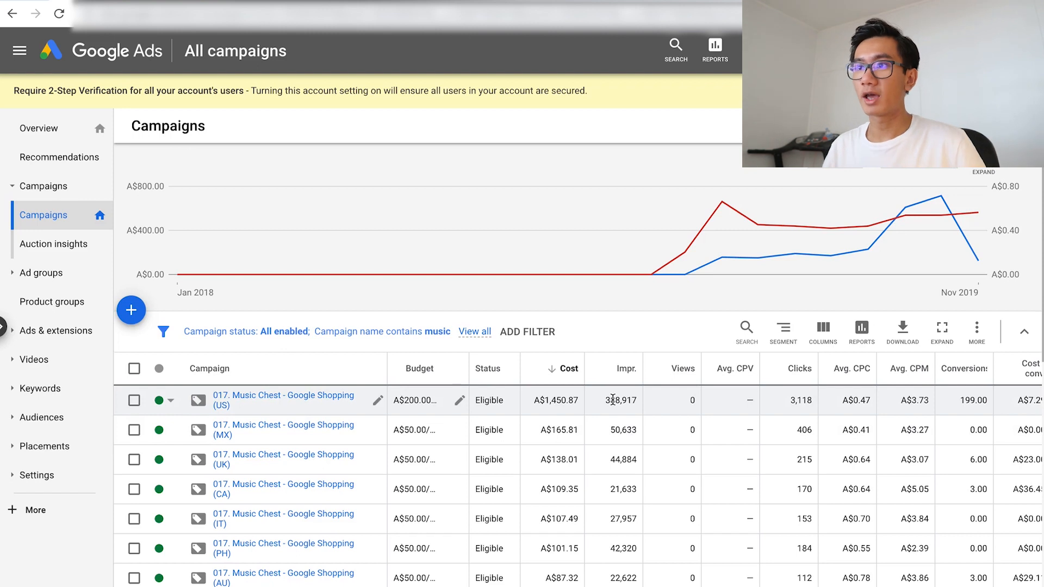
pyautogui.click(460, 401)
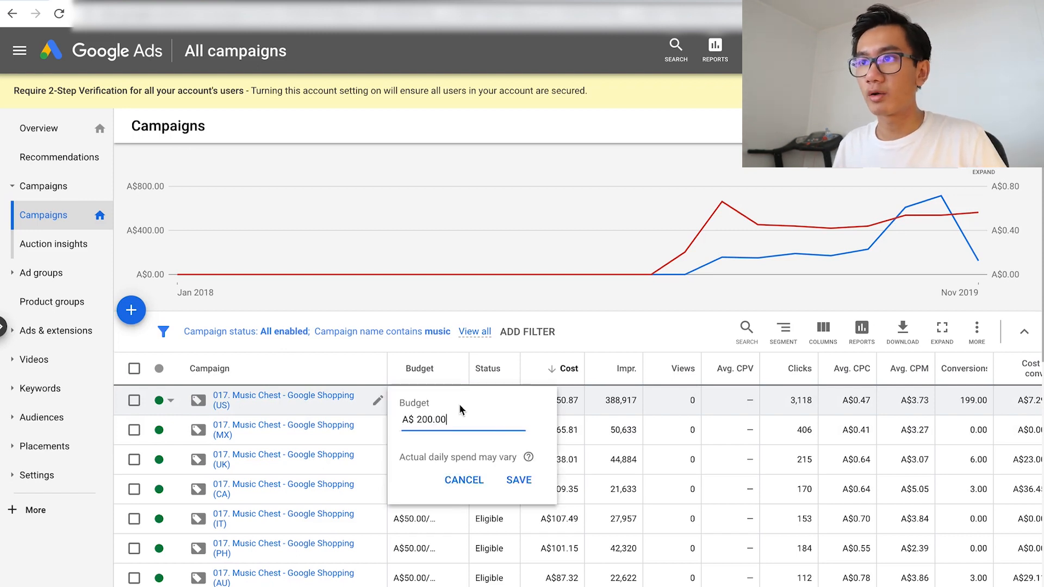
pyautogui.press('BackSpace')
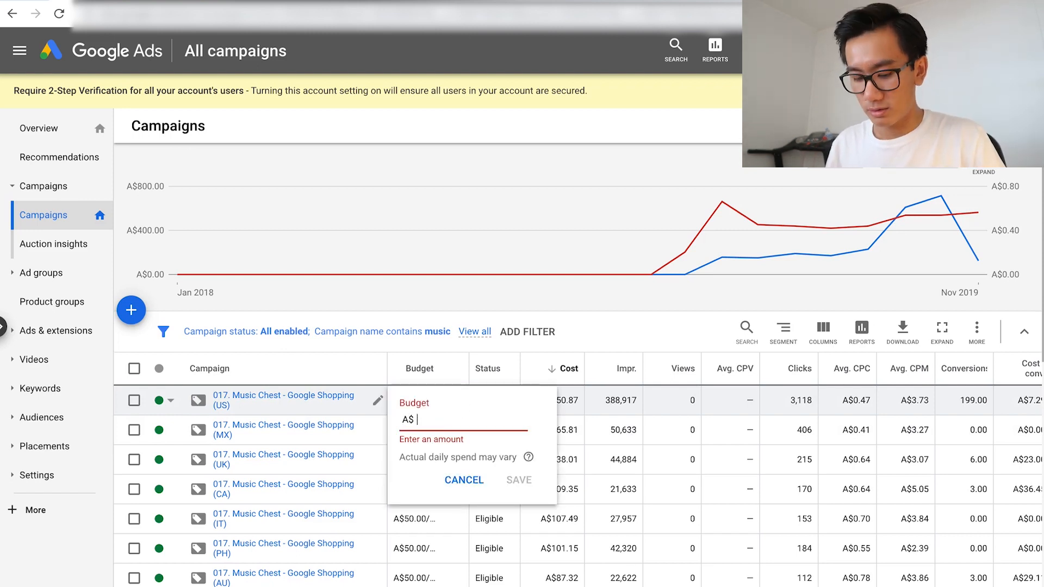
pyautogui.write('400')
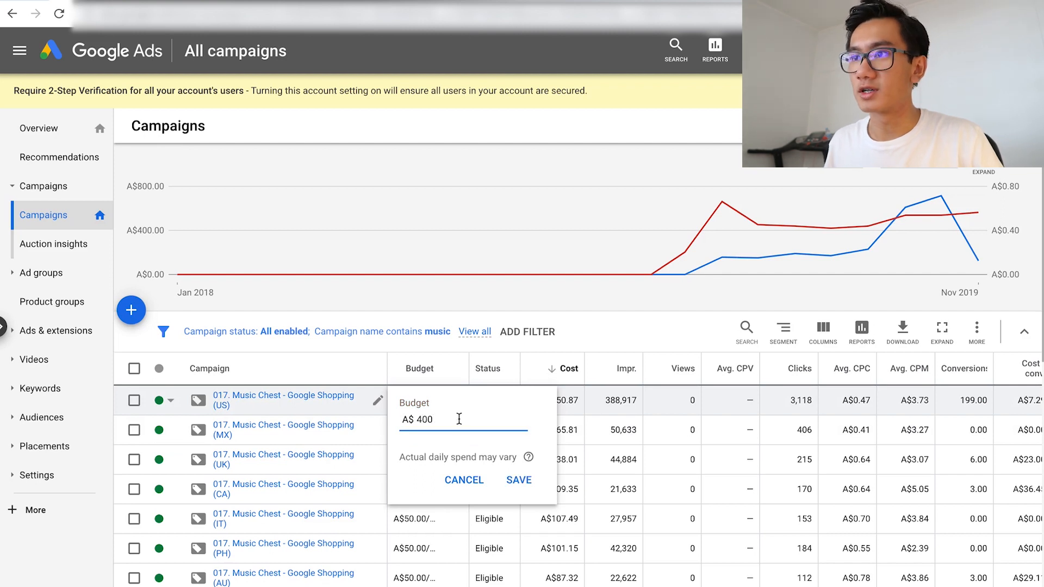
pyautogui.click(528, 480)
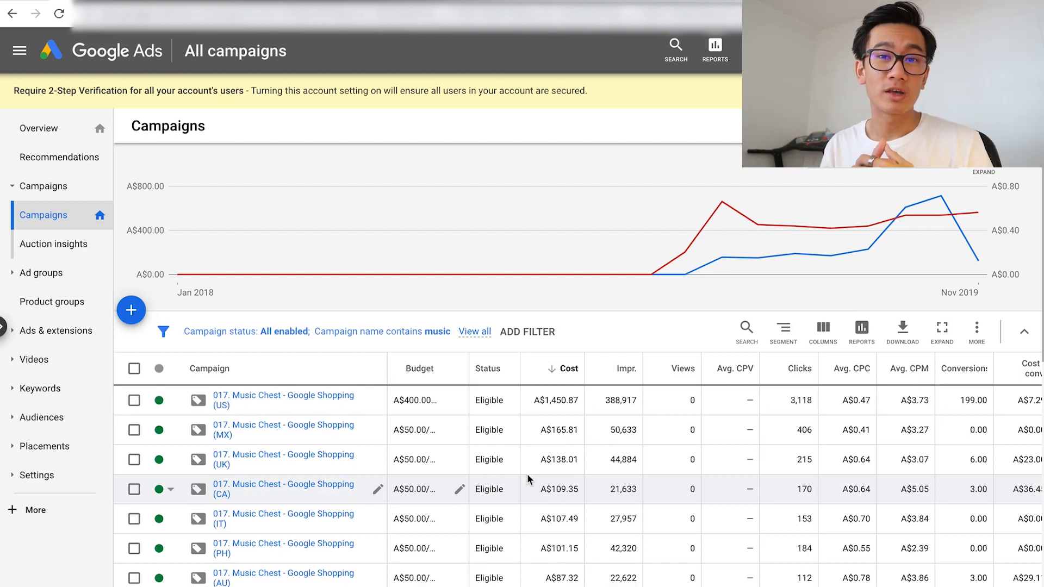
# Open the Music Chest UK campaign from the campaign list and show its product groups.
pyautogui.scroll(-3, 315, 329)
pyautogui.hscroll(2, 315, 329)
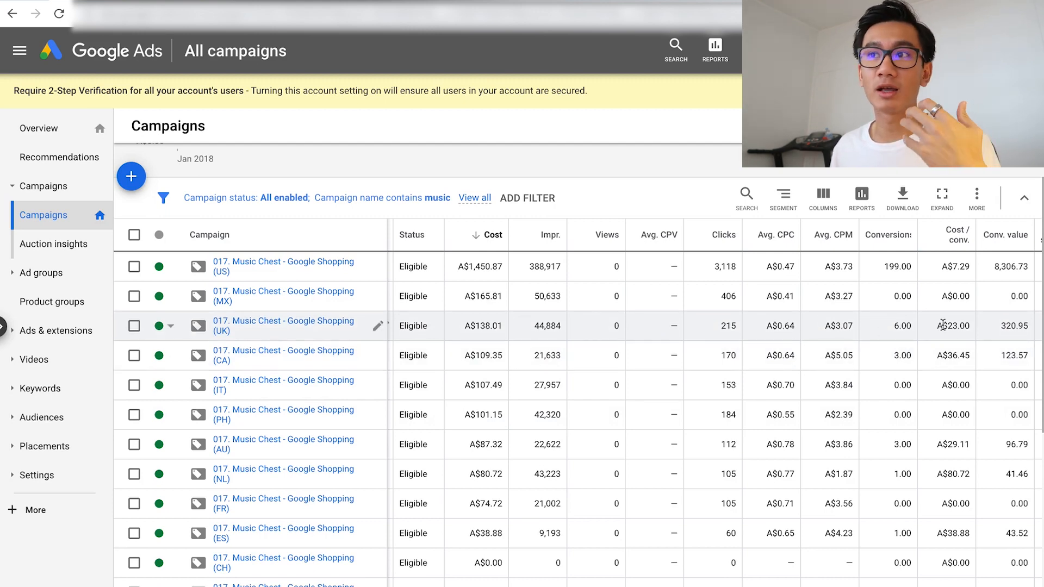
pyautogui.click(301, 326)
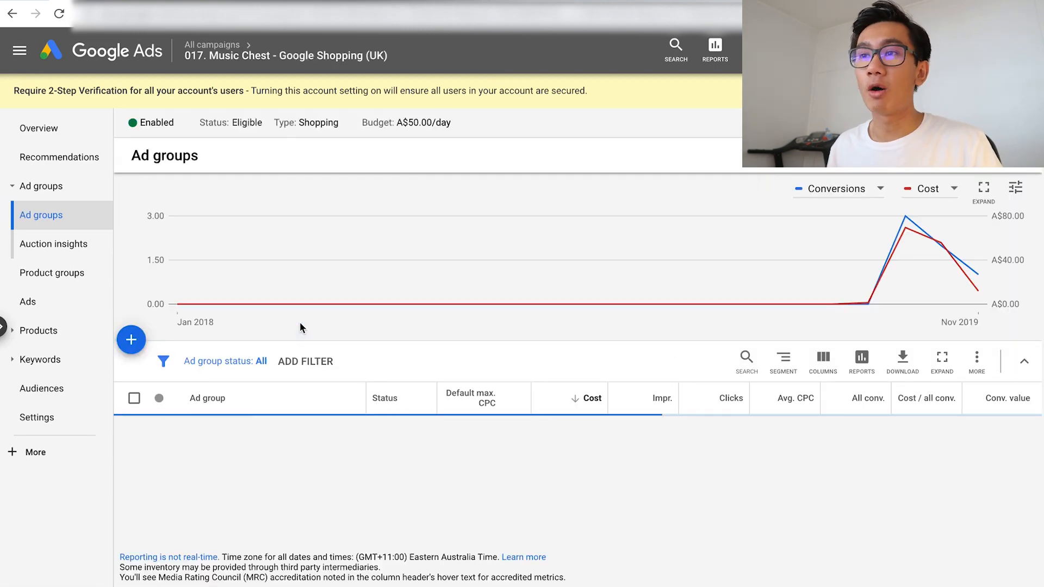
pyautogui.click(78, 286)
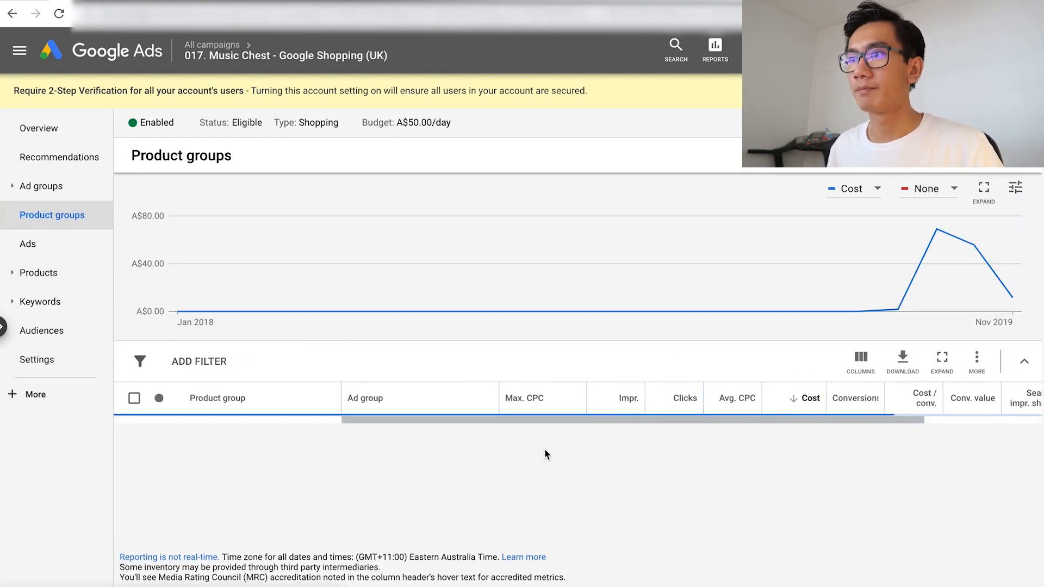
pyautogui.scroll(-3, 730, 533)
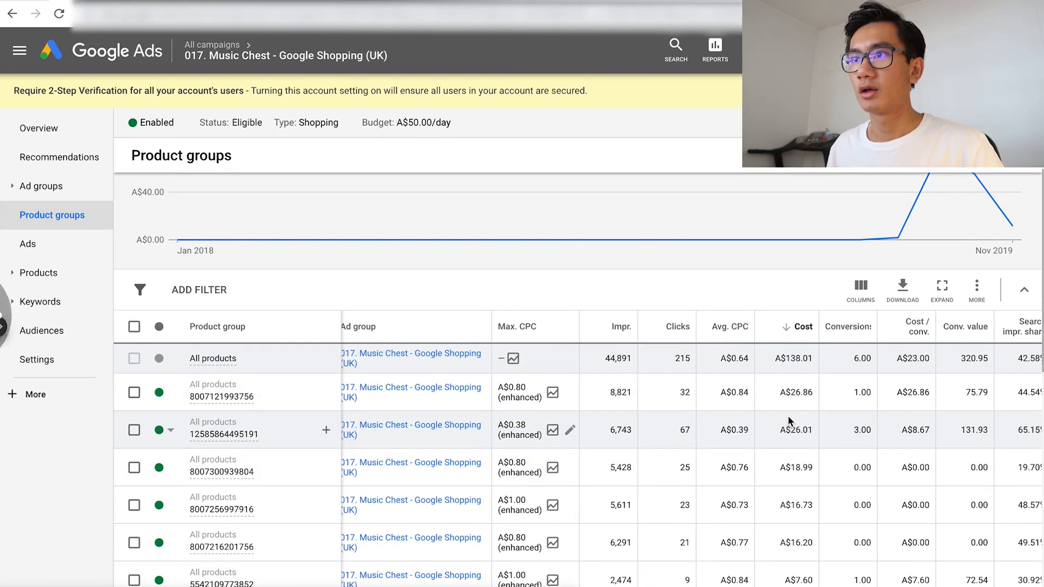
pyautogui.moveTo(246, 400)
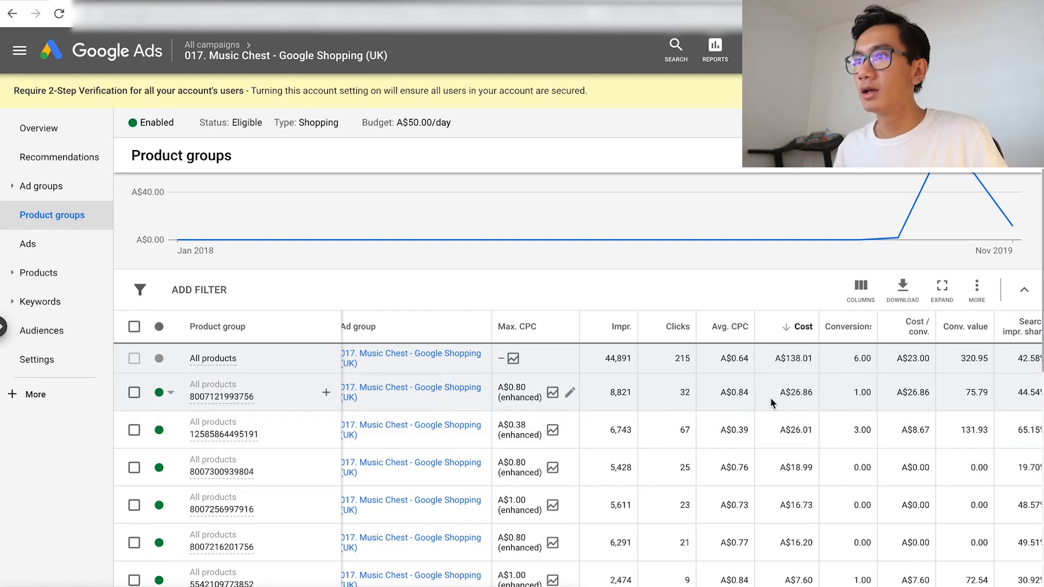
pyautogui.hscroll(1, 770, 396)
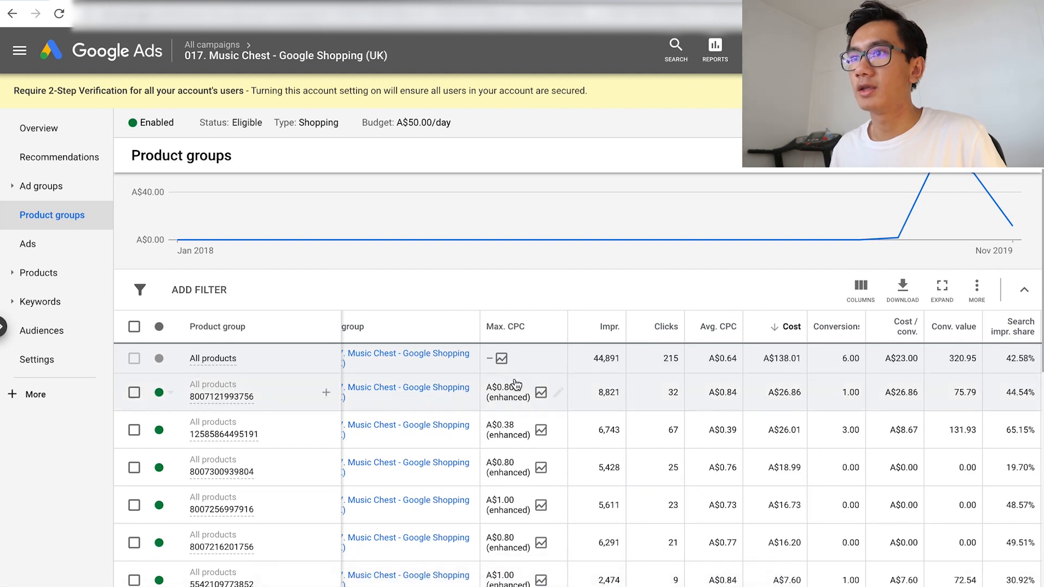
pyautogui.click(559, 394)
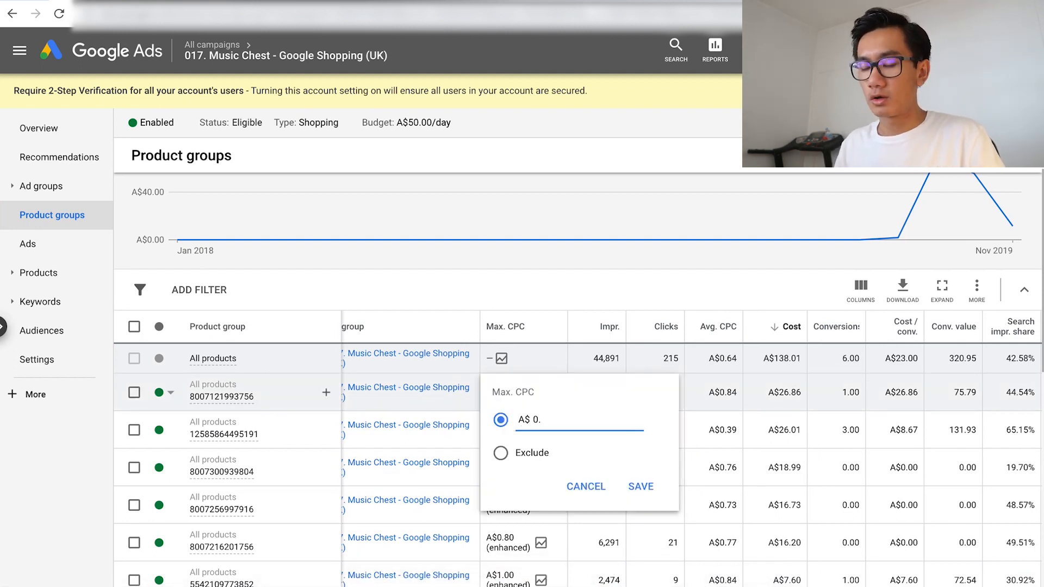
pyautogui.write('0.42')
pyautogui.click(631, 491)
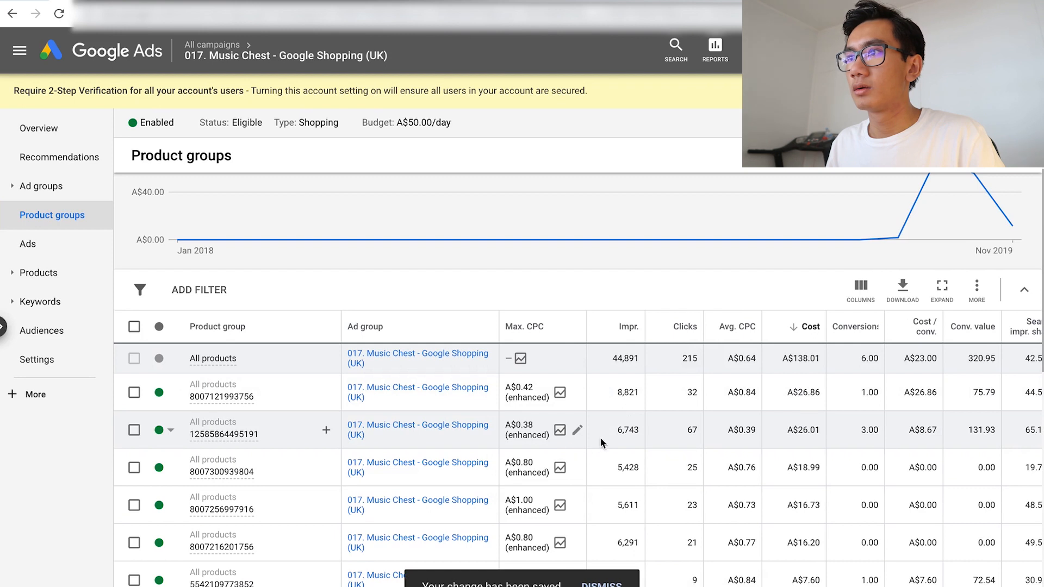
pyautogui.moveTo(212, 443)
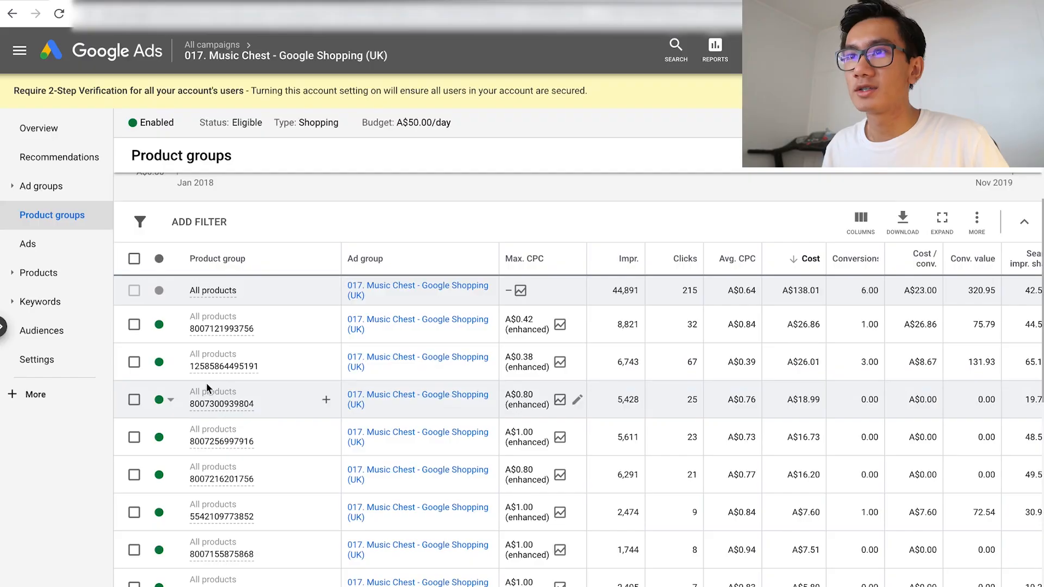
pyautogui.moveTo(210, 407)
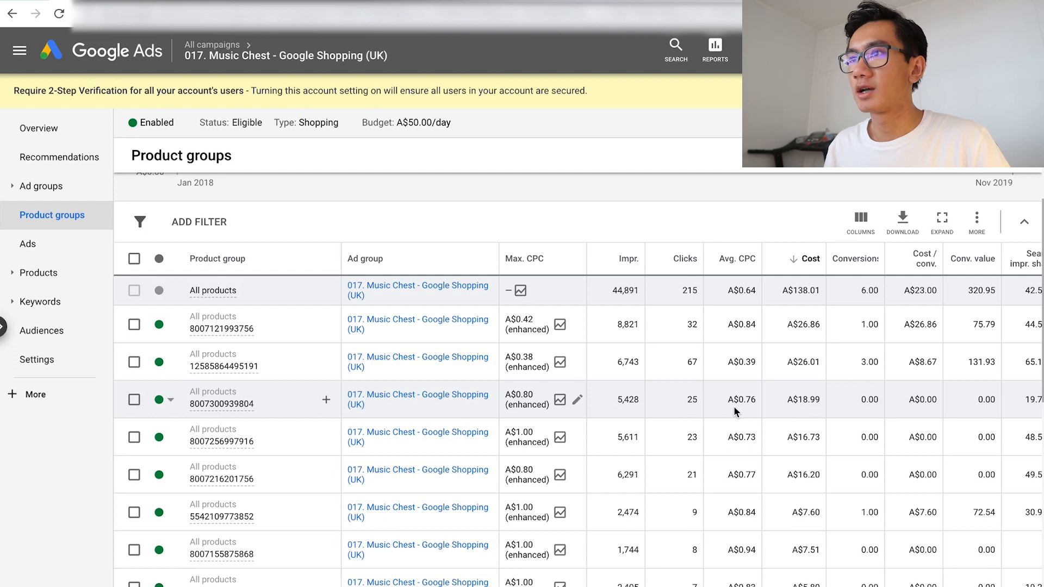
pyautogui.click(578, 402)
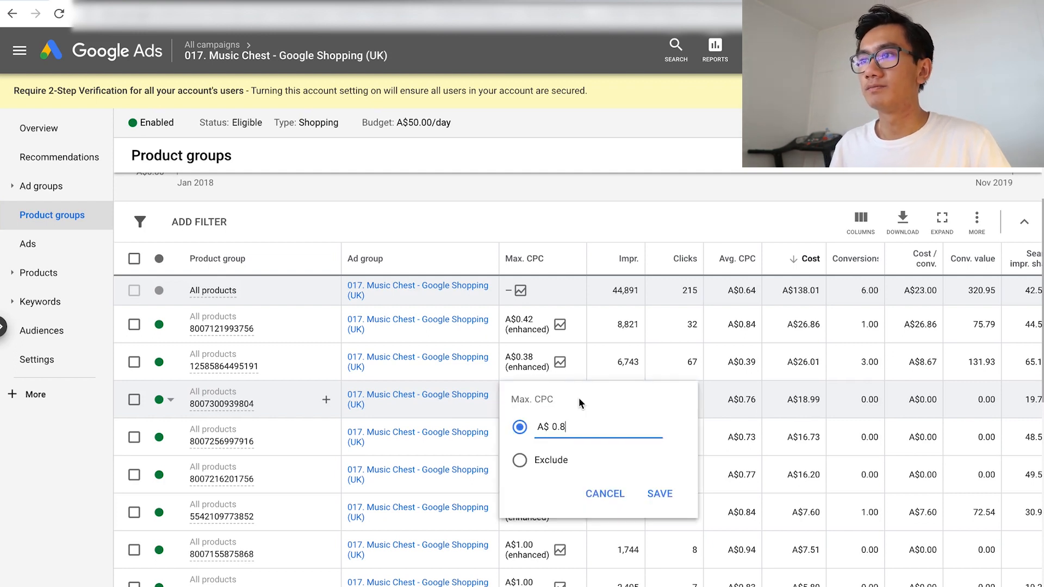
pyautogui.press('BackSpace')
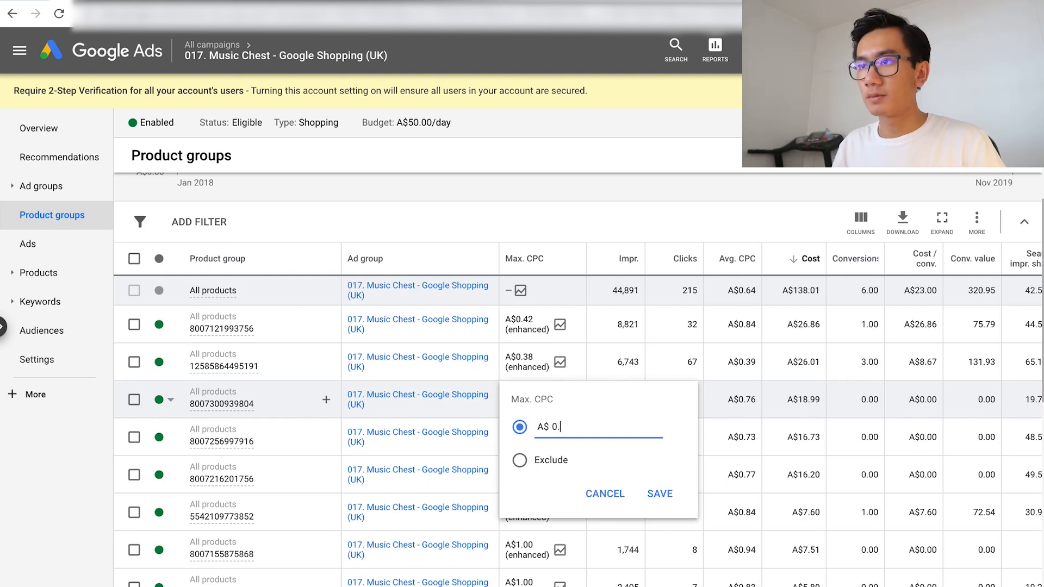
pyautogui.click(660, 493)
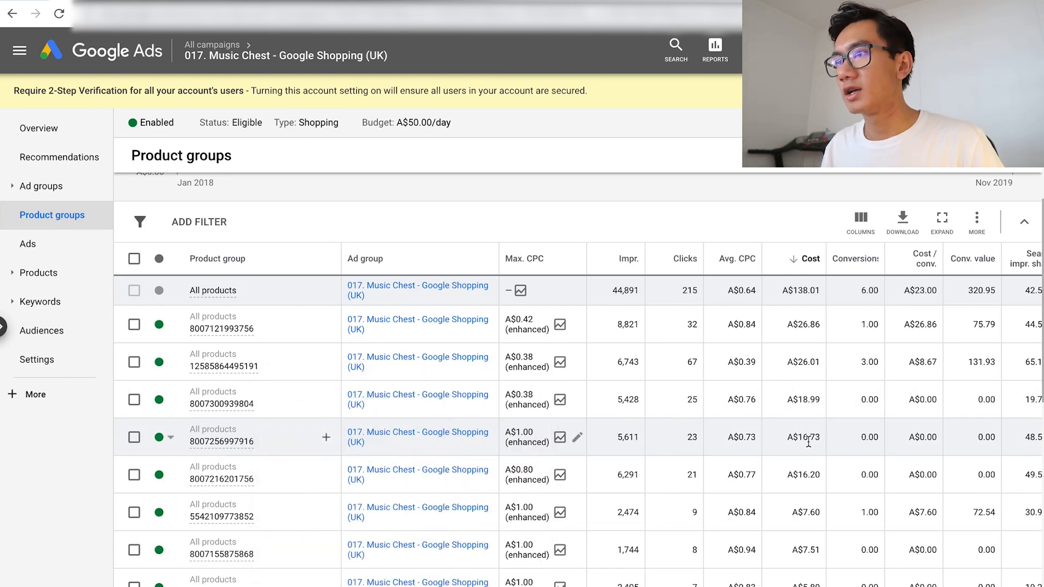
pyautogui.scroll(-1, 808, 443)
pyautogui.click(577, 389)
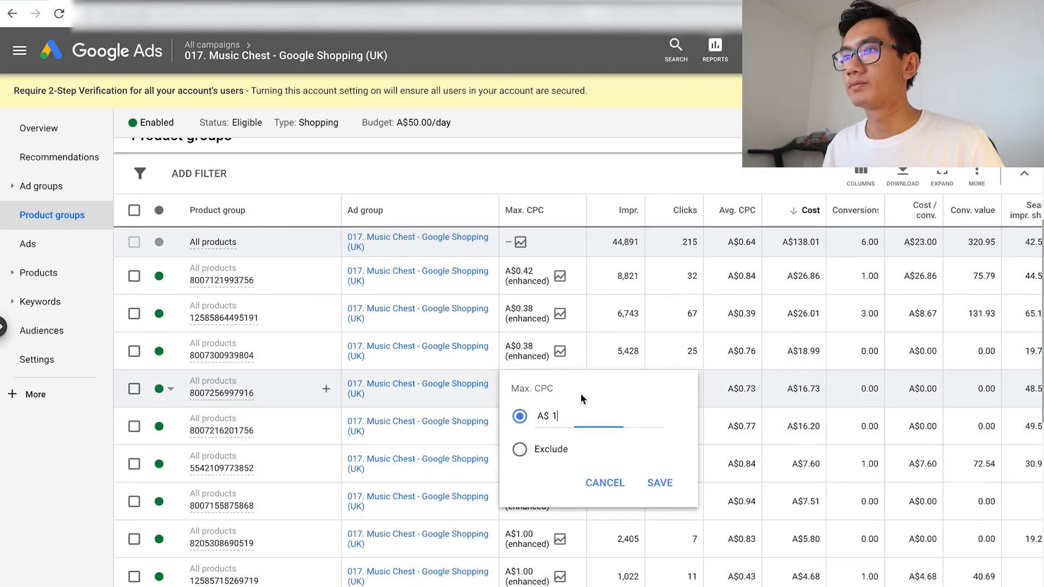
pyautogui.click(828, 402)
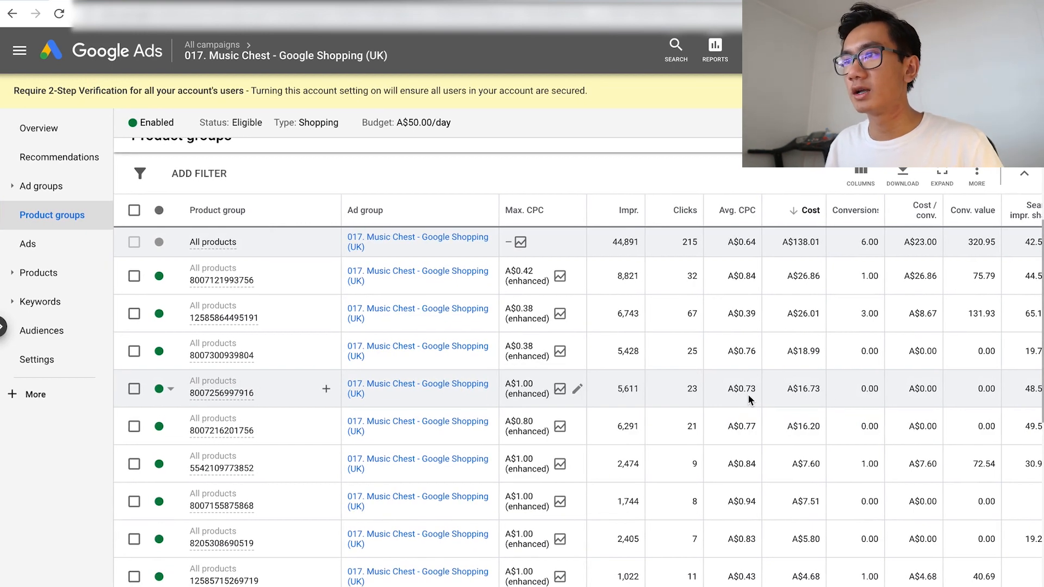
pyautogui.click(575, 391)
pyautogui.press('BackSpace')
pyautogui.write('0')
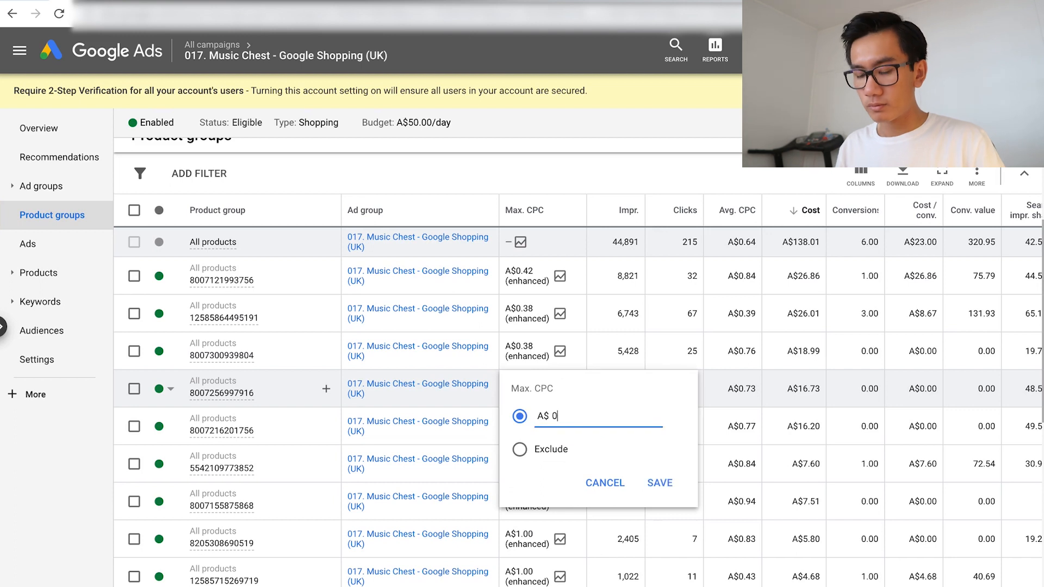
pyautogui.write('.42')
pyautogui.click(659, 483)
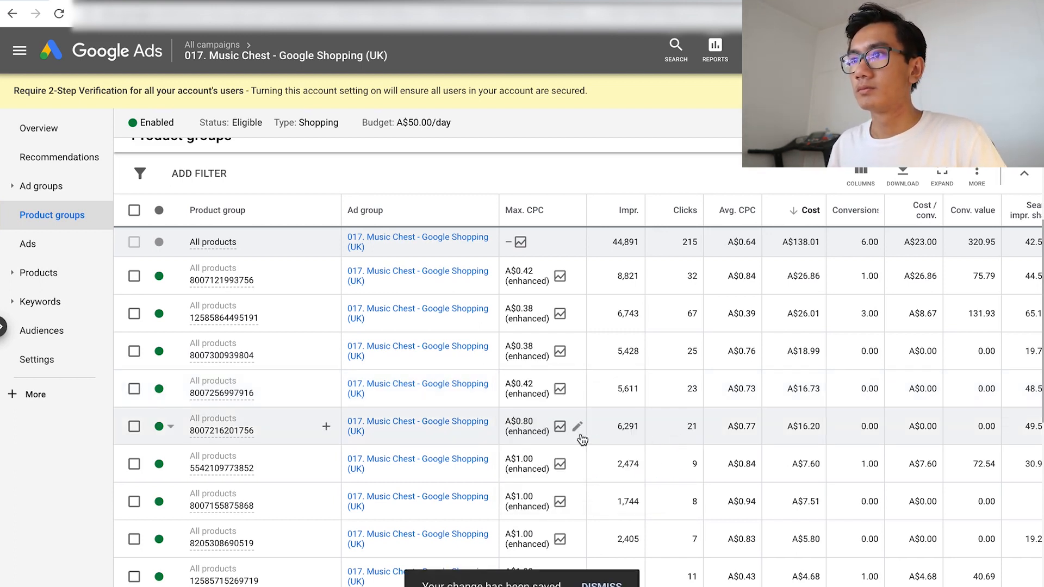
pyautogui.click(576, 428)
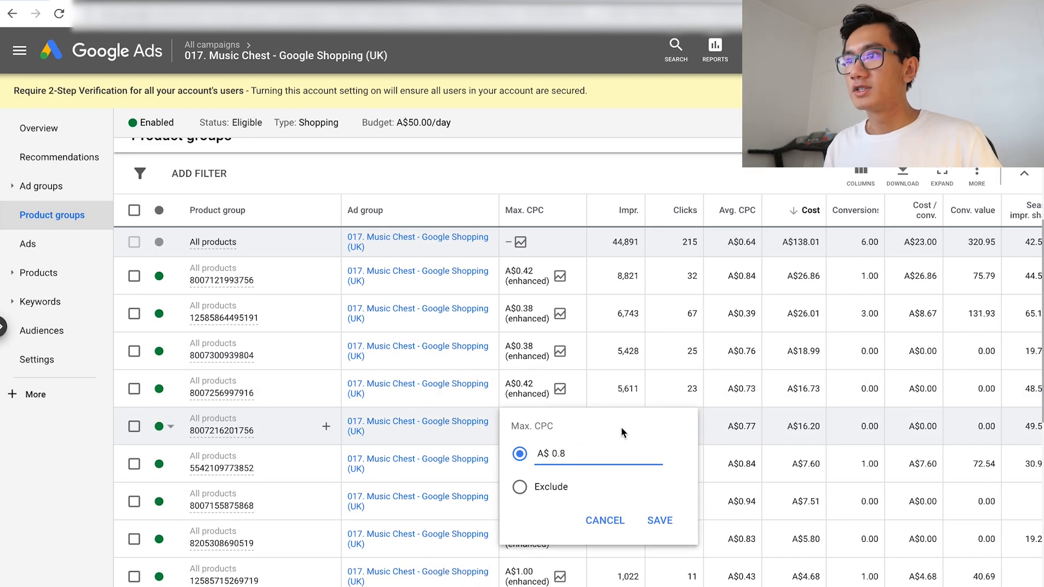
pyautogui.click(779, 441)
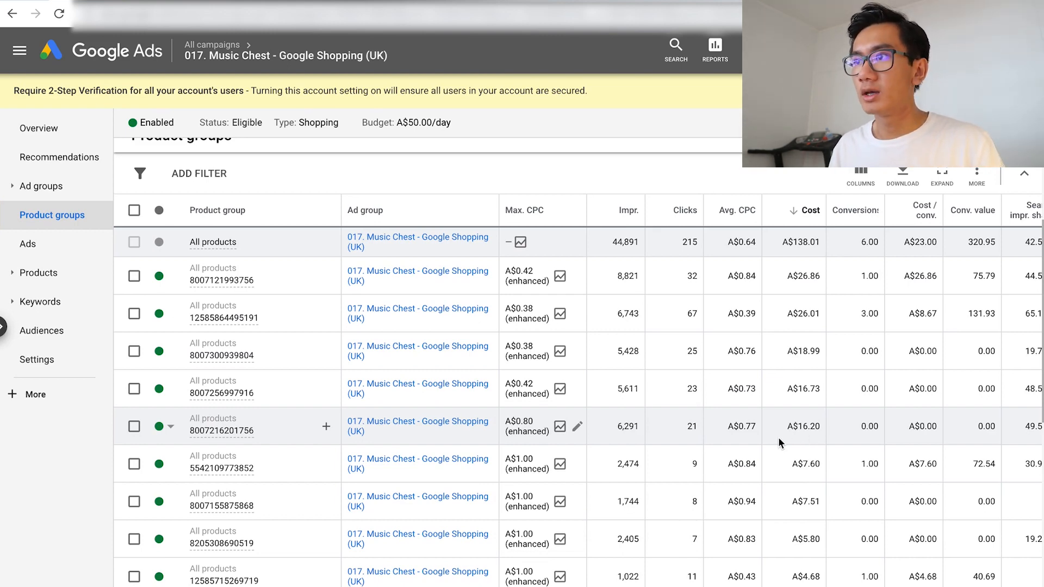
pyautogui.click(577, 426)
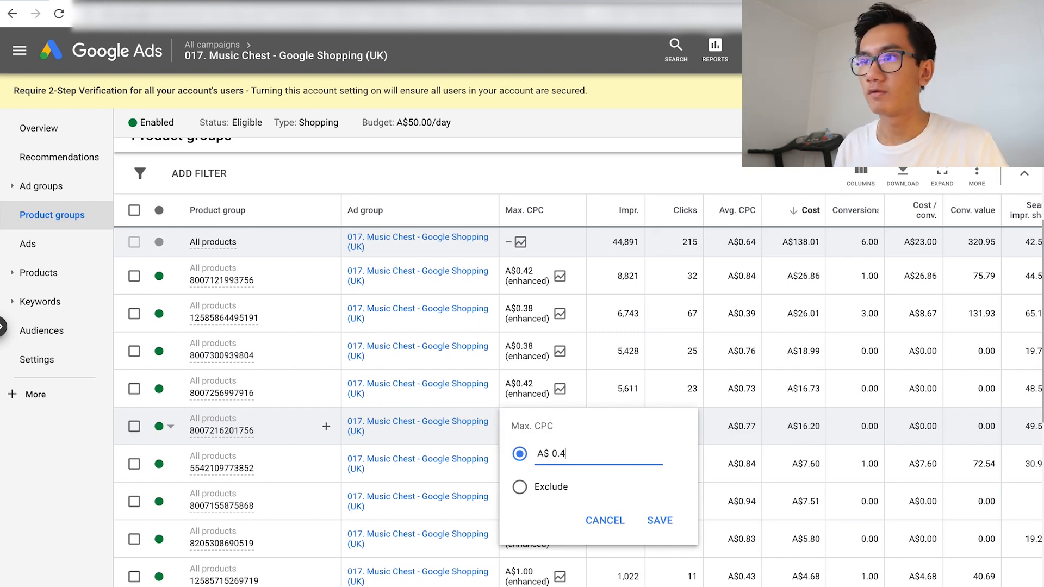
pyautogui.click(659, 520)
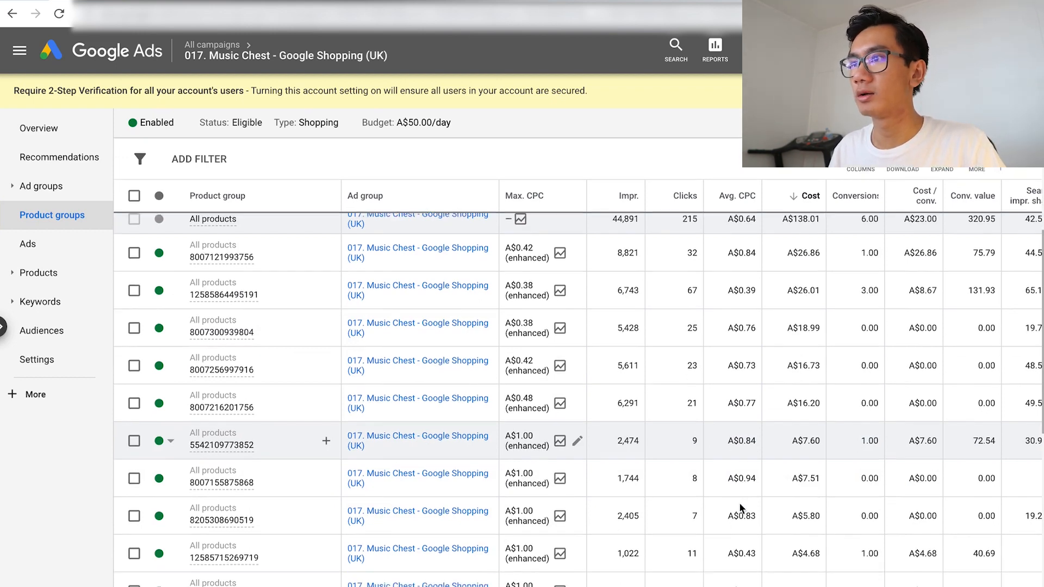
pyautogui.scroll(-1, 742, 484)
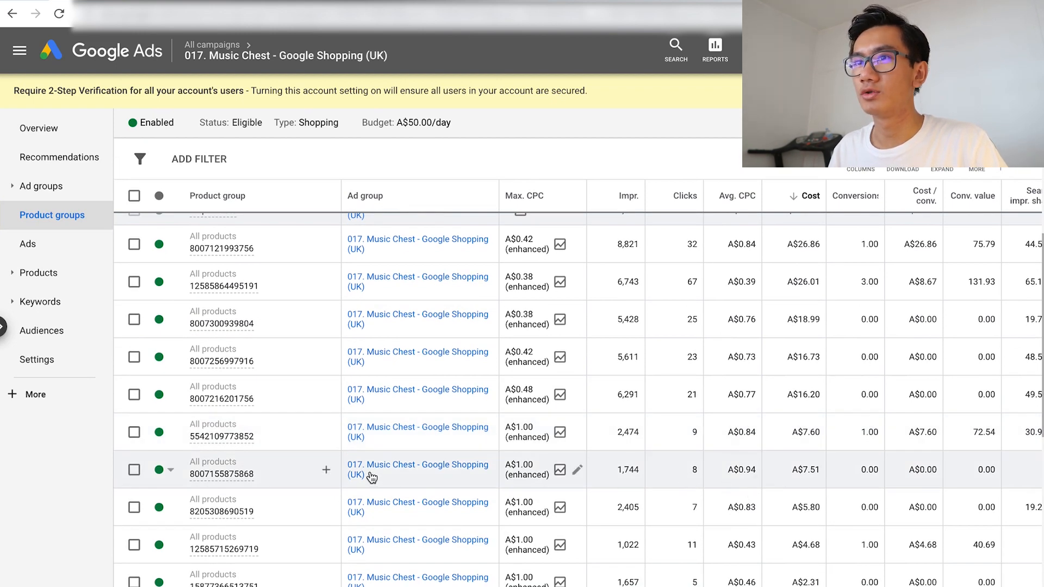
pyautogui.moveTo(248, 478)
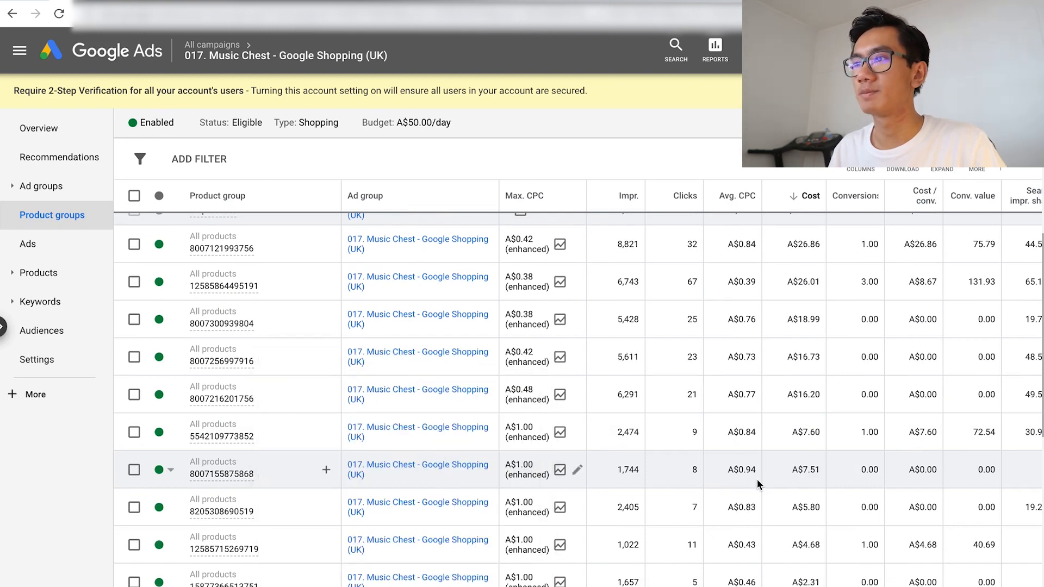
# Return to the all-campaigns list and open the product groups of the Music Chest - Google Shopping (CA) campaign.
pyautogui.scroll(-1, 758, 480)
pyautogui.scroll(-3, 757, 478)
pyautogui.scroll(10, 754, 478)
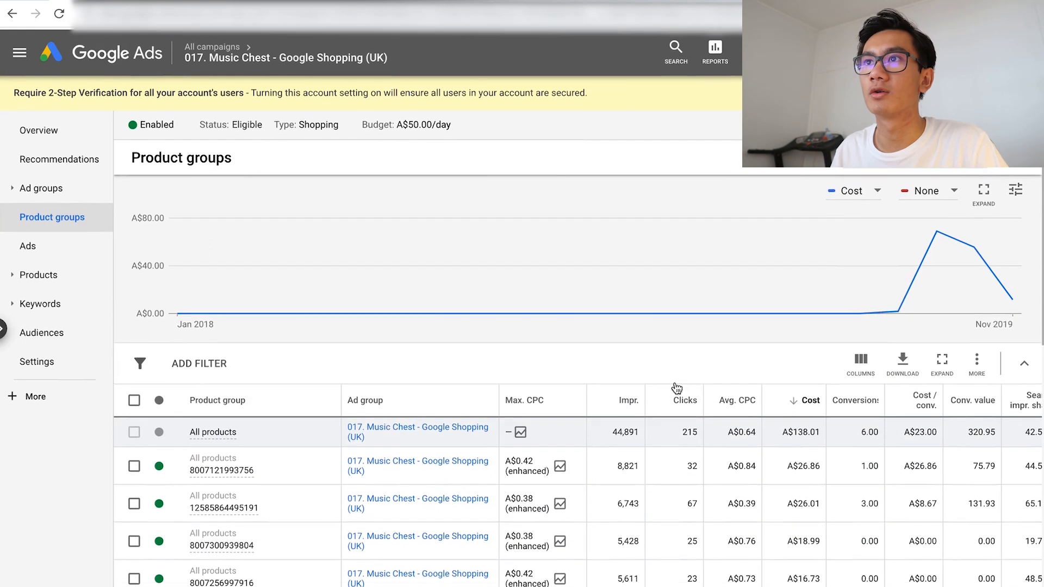
pyautogui.click(202, 93)
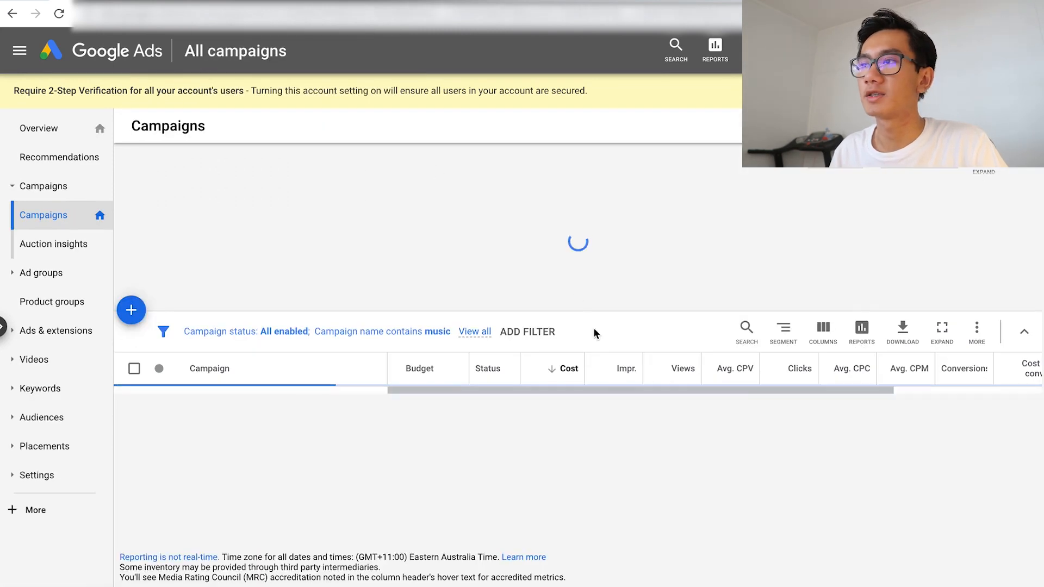
pyautogui.scroll(-1, 580, 482)
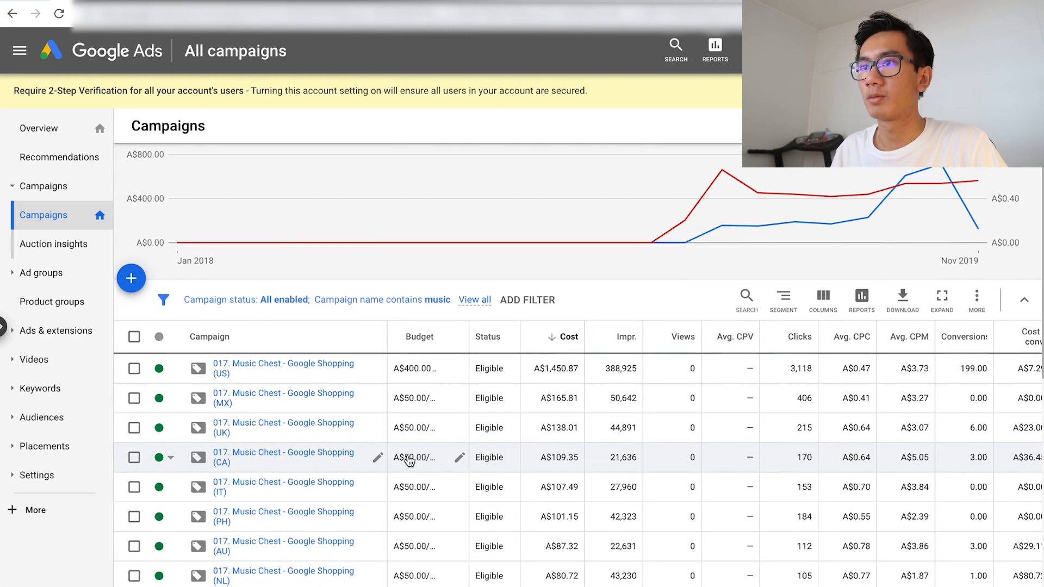
pyautogui.hscroll(3, 978, 466)
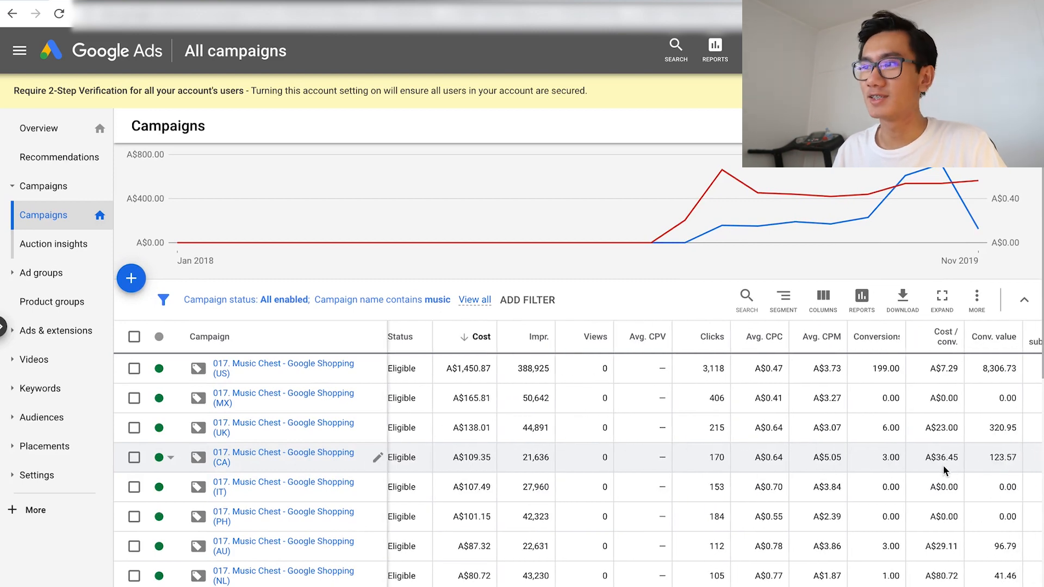
pyautogui.click(316, 455)
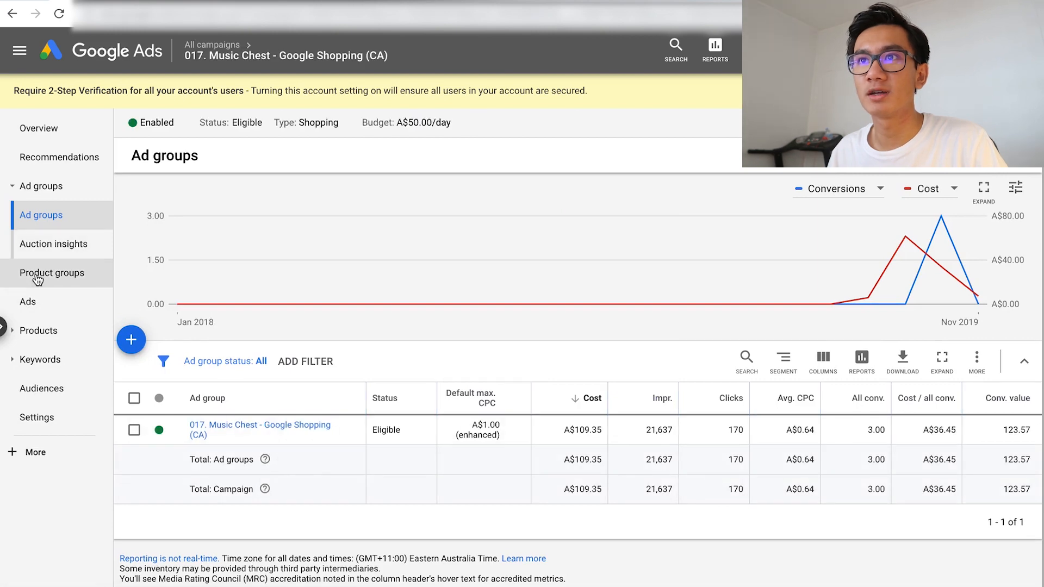
pyautogui.click(35, 273)
pyautogui.scroll(-1, 465, 481)
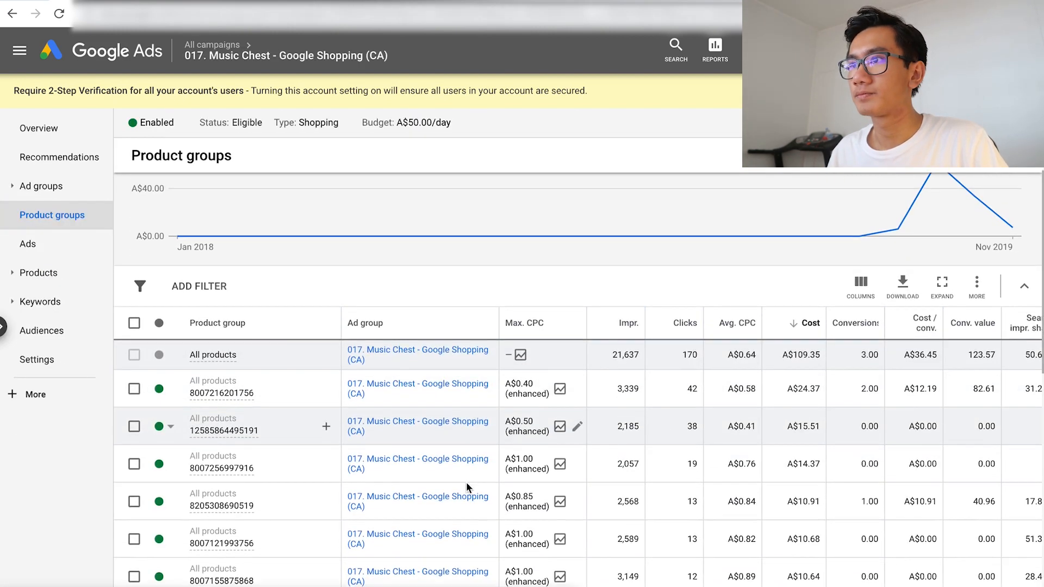
pyautogui.hscroll(1, 779, 468)
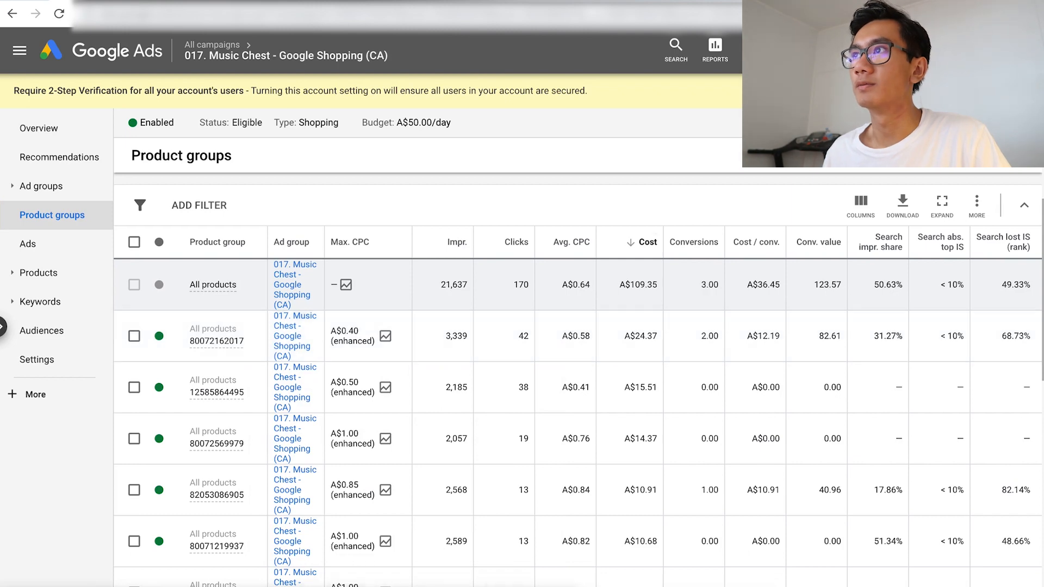
pyautogui.scroll(-1, 492, 395)
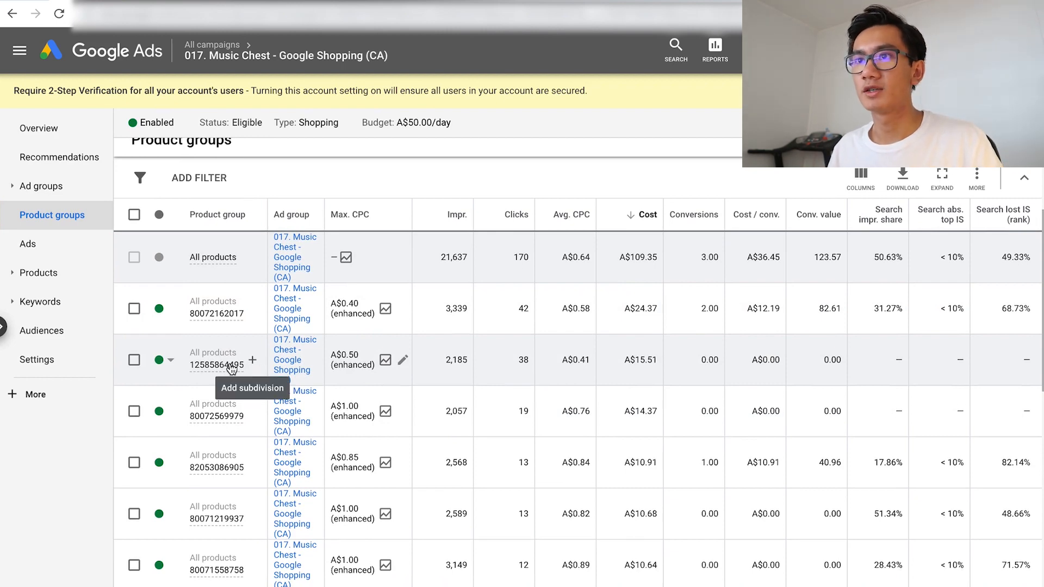
pyautogui.moveTo(228, 372)
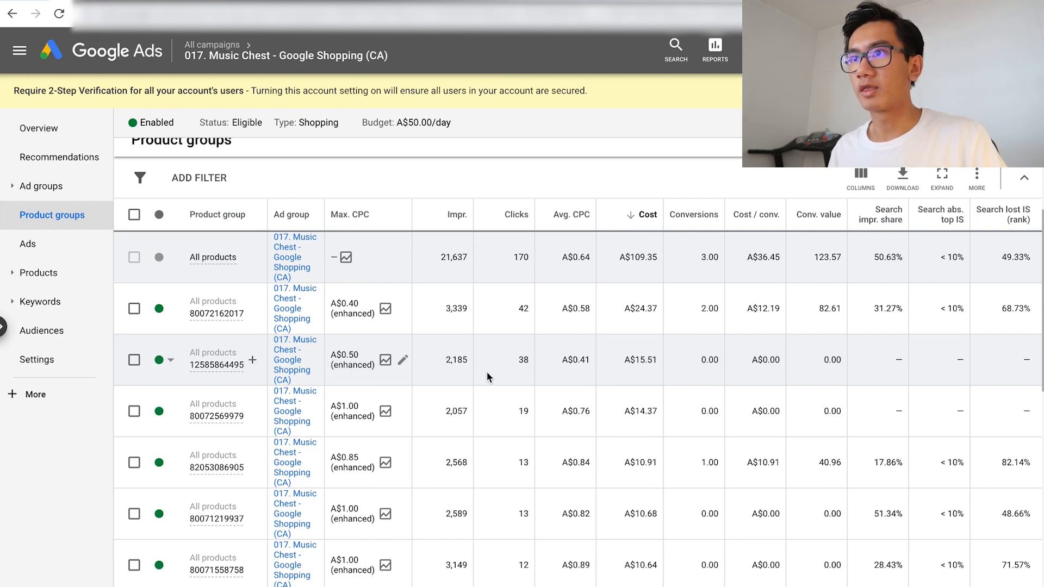
pyautogui.click(403, 359)
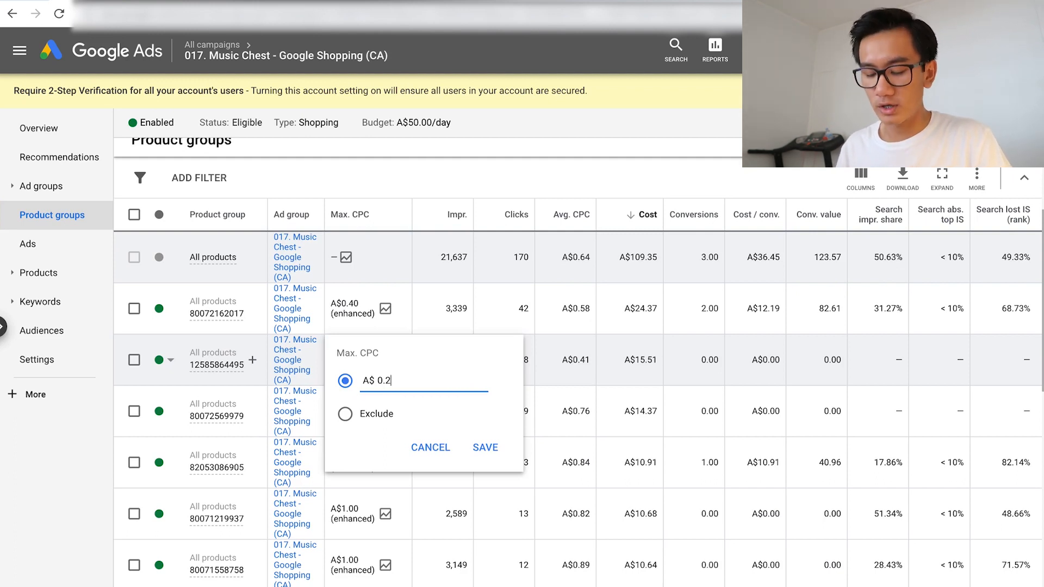
pyautogui.click(484, 447)
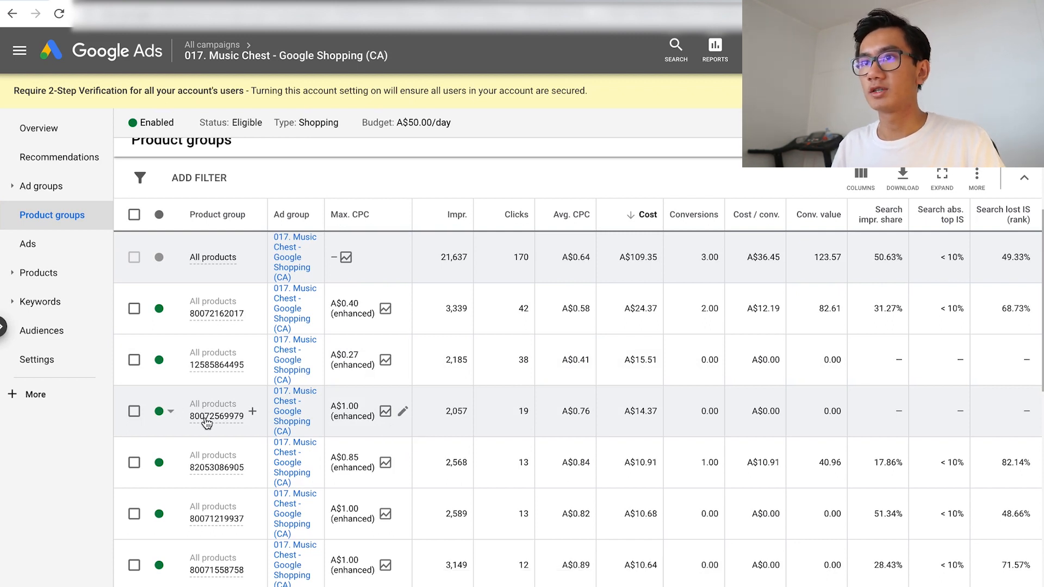
pyautogui.moveTo(207, 422)
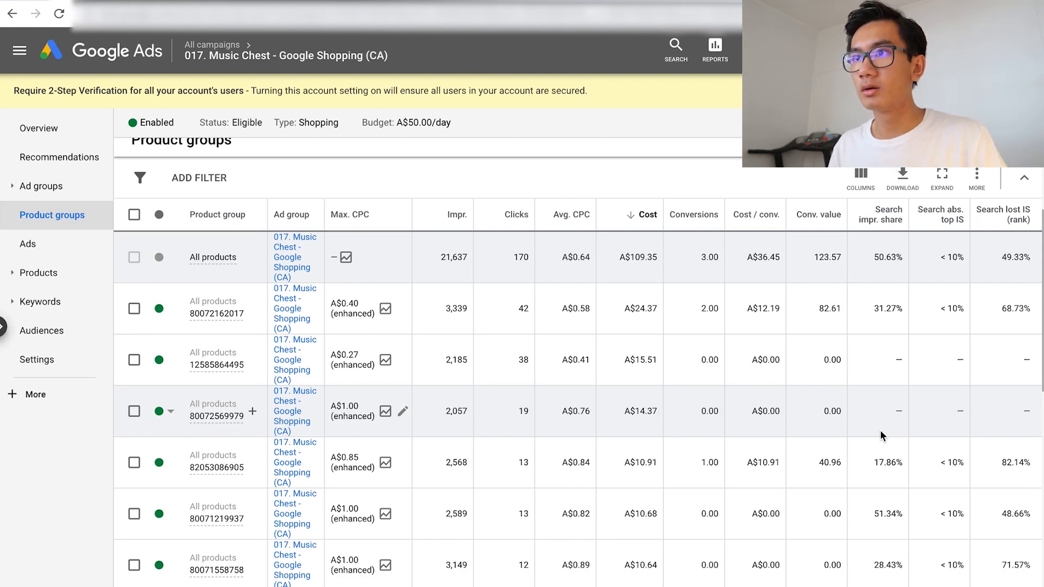
pyautogui.click(402, 411)
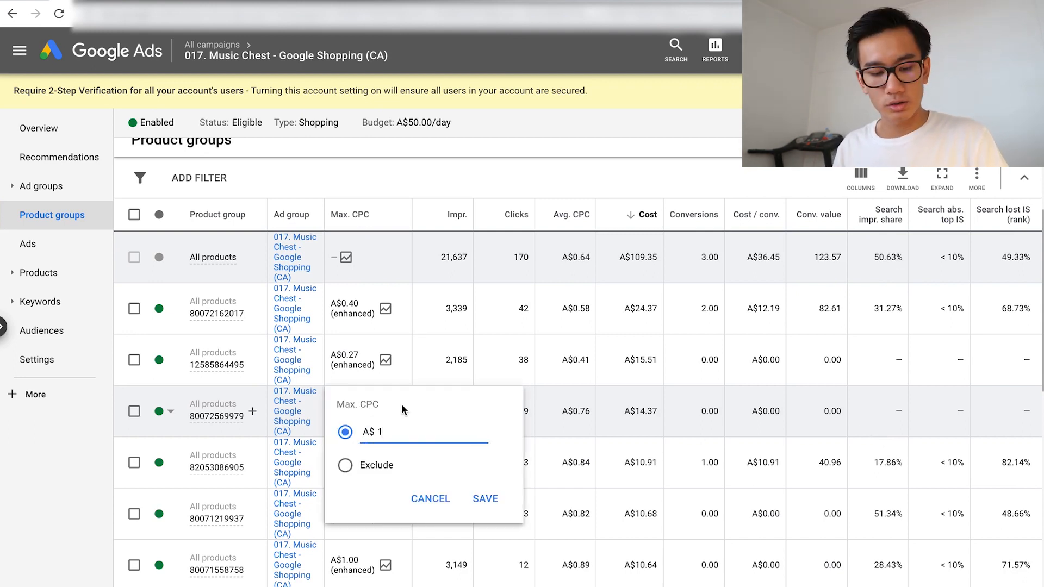
pyautogui.press('BackSpace')
pyautogui.write('0.')
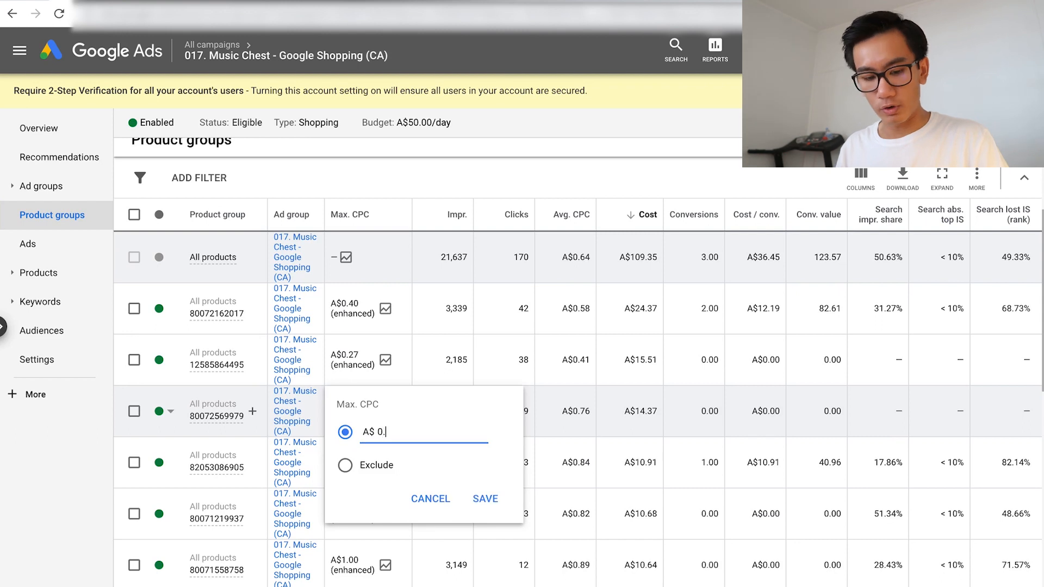
pyautogui.write('53')
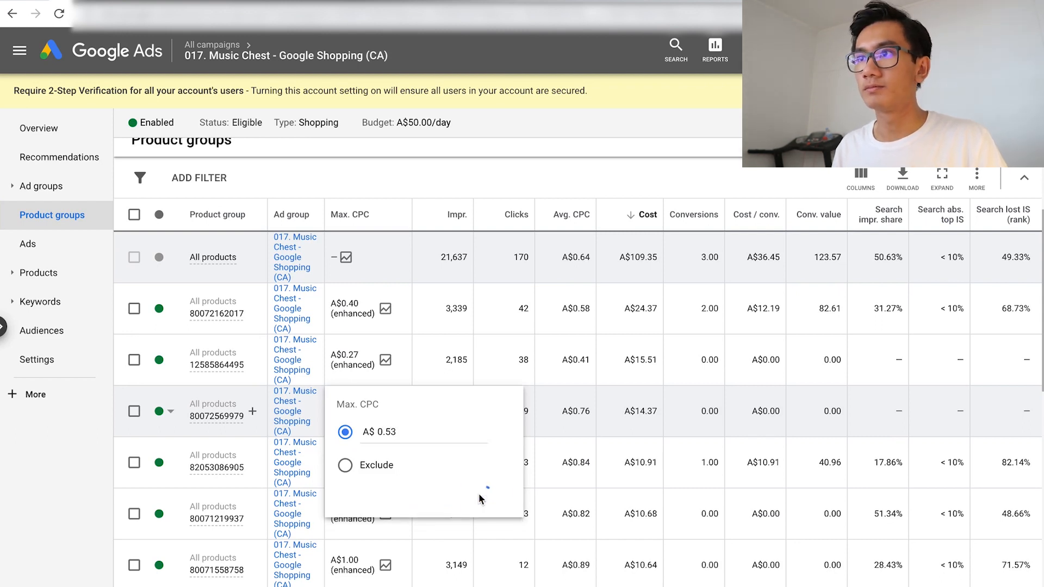
pyautogui.click(483, 498)
pyautogui.scroll(-1, 554, 496)
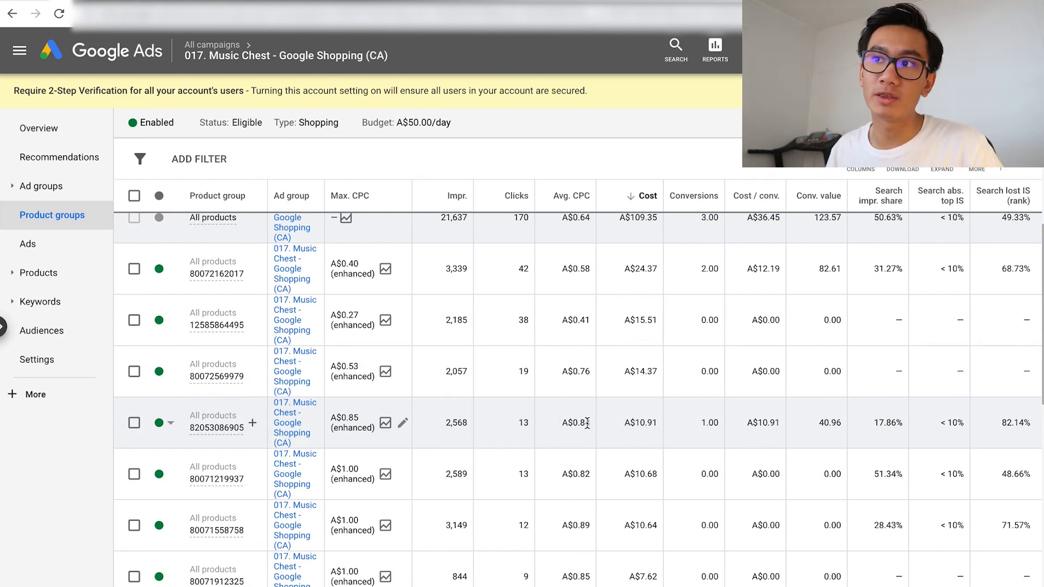
pyautogui.scroll(-1, 598, 489)
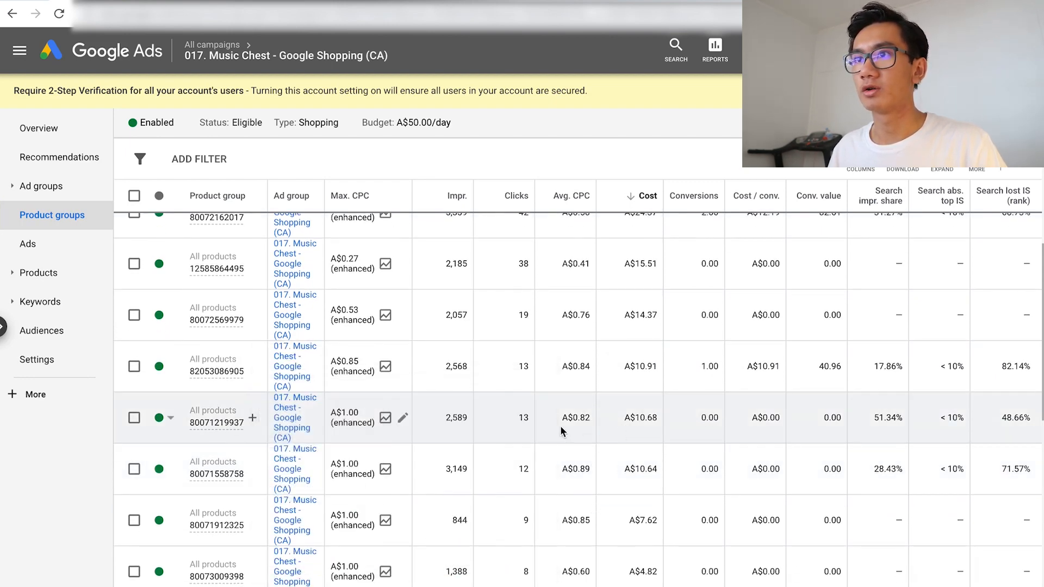
pyautogui.click(403, 418)
pyautogui.press('BackSpace')
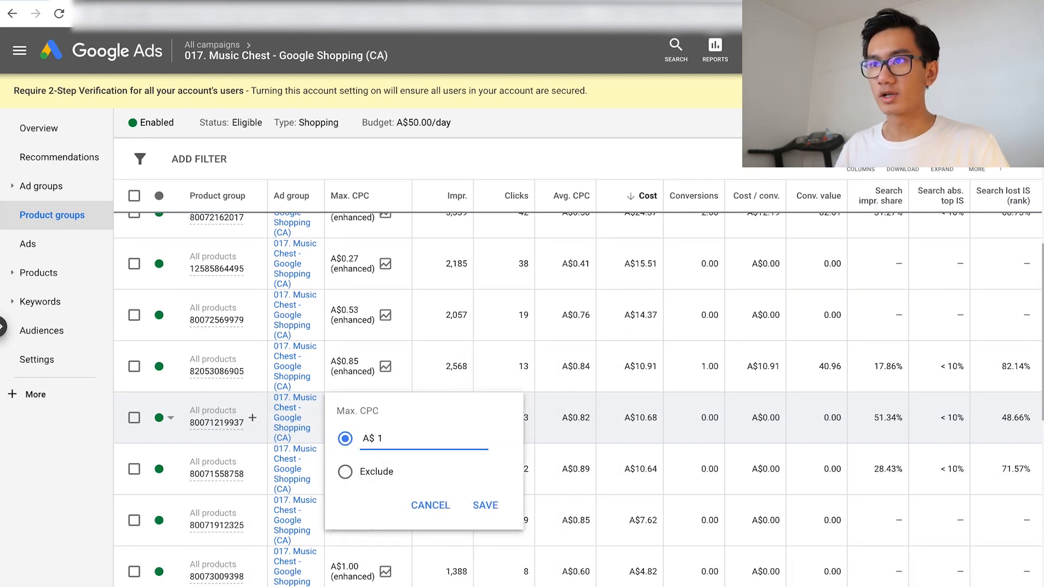
pyautogui.press('BackSpace')
pyautogui.press('BackSpace')
pyautogui.write('0.80')
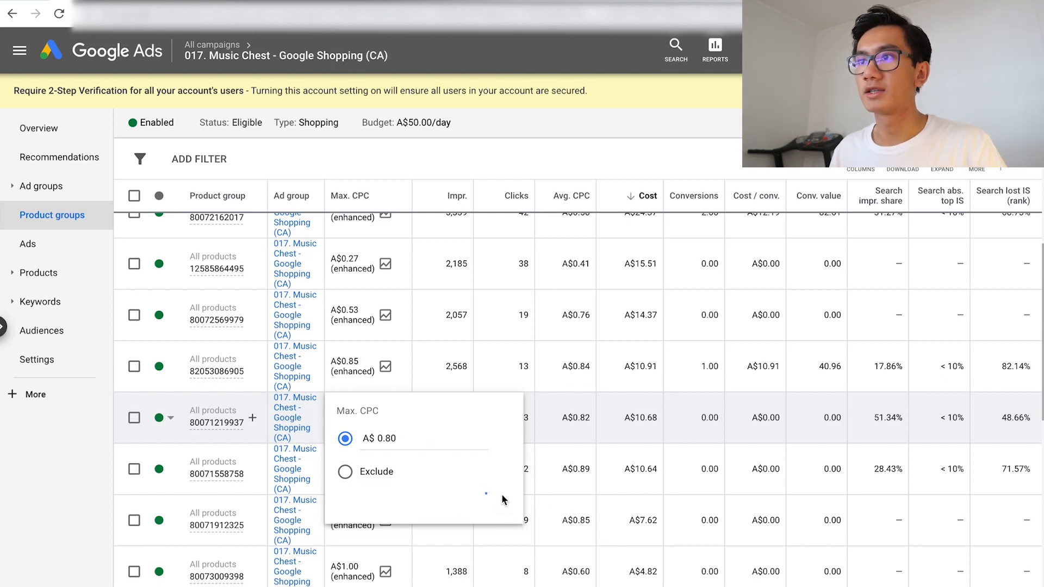
pyautogui.click(487, 504)
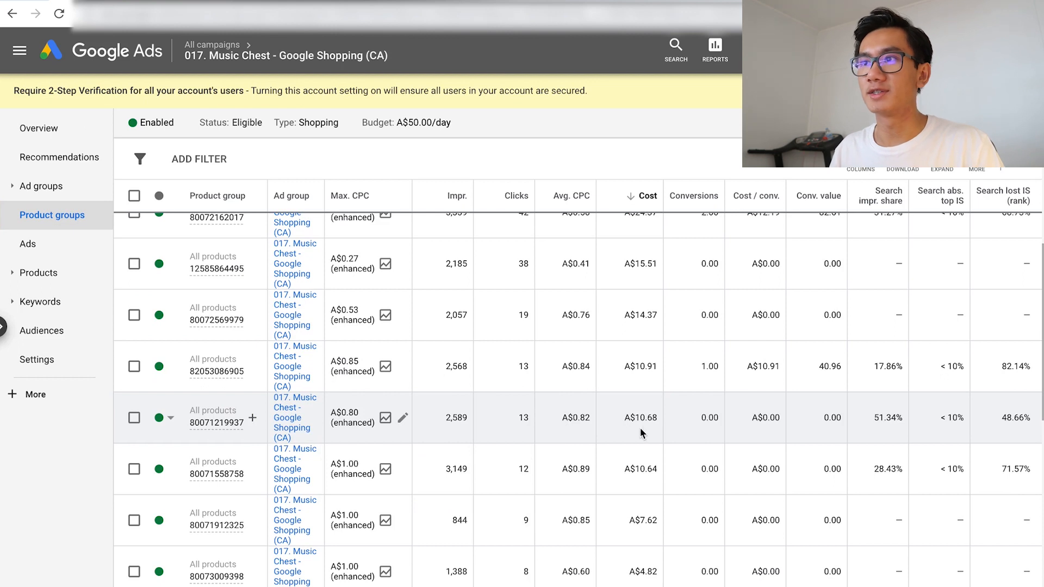
pyautogui.scroll(-1, 647, 445)
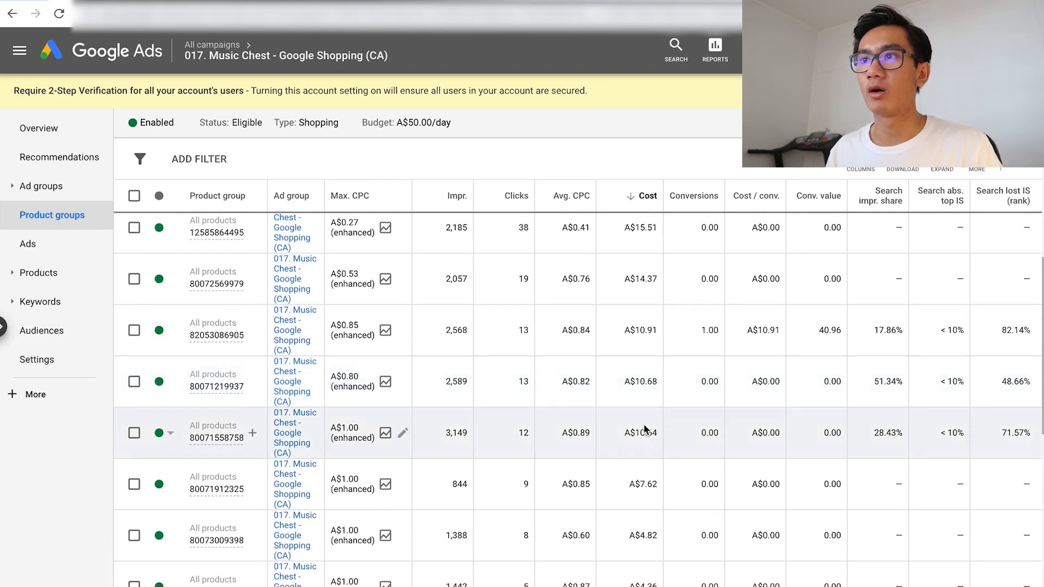
pyautogui.moveTo(230, 446)
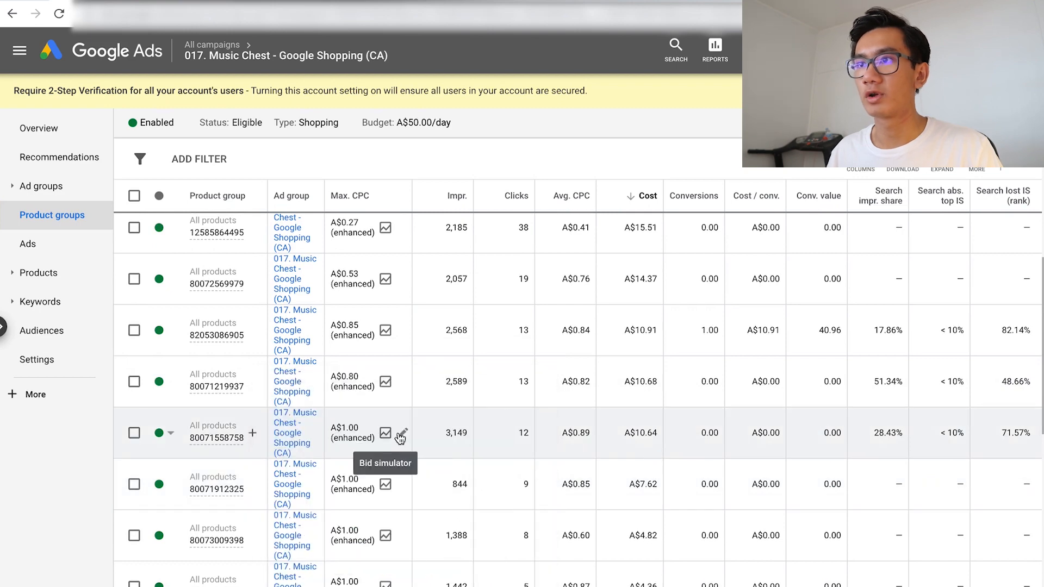
pyautogui.click(400, 437)
pyautogui.press('BackSpace')
pyautogui.write('0')
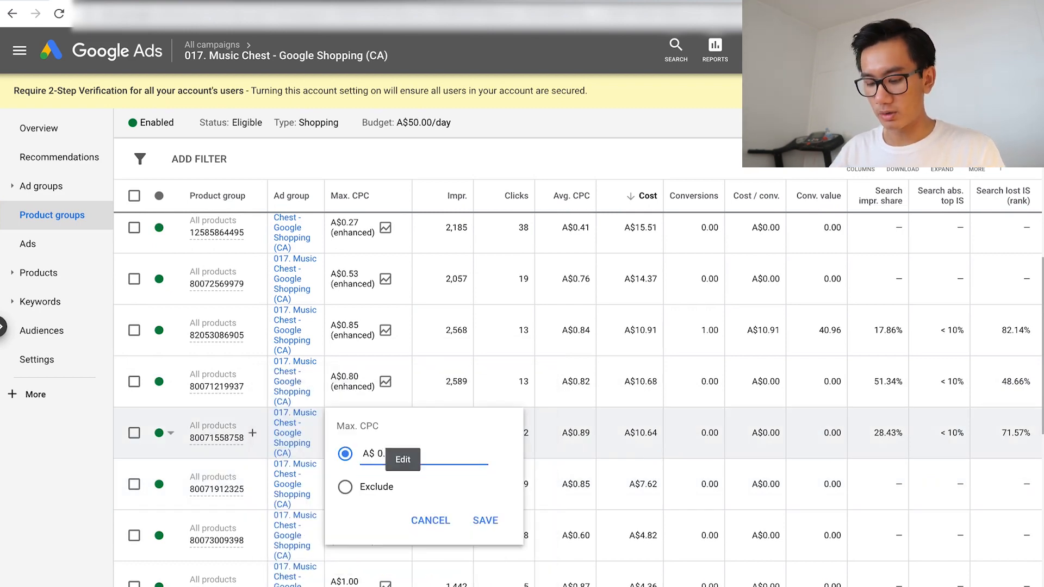
pyautogui.write('.85')
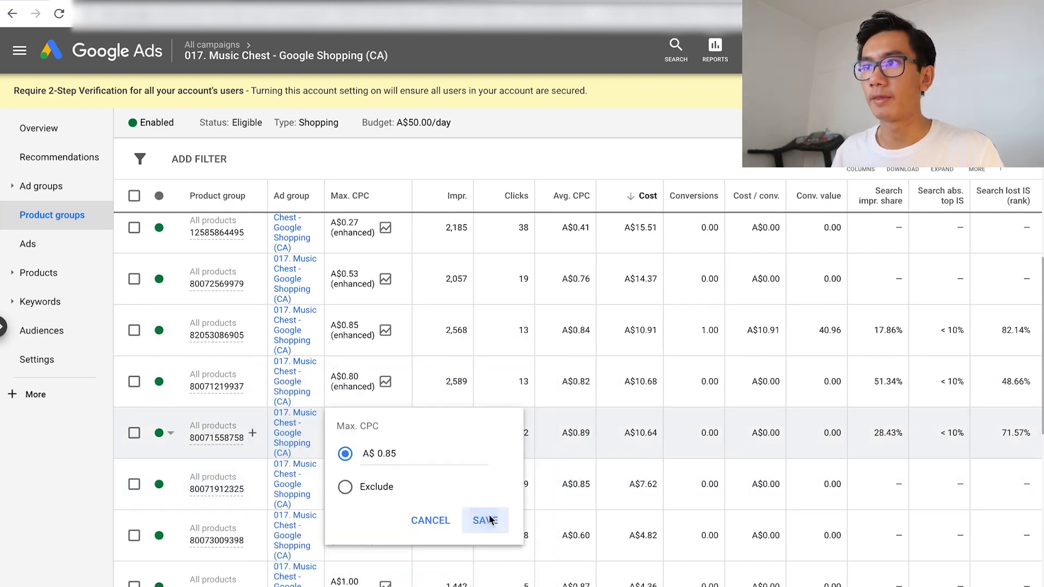
pyautogui.click(486, 521)
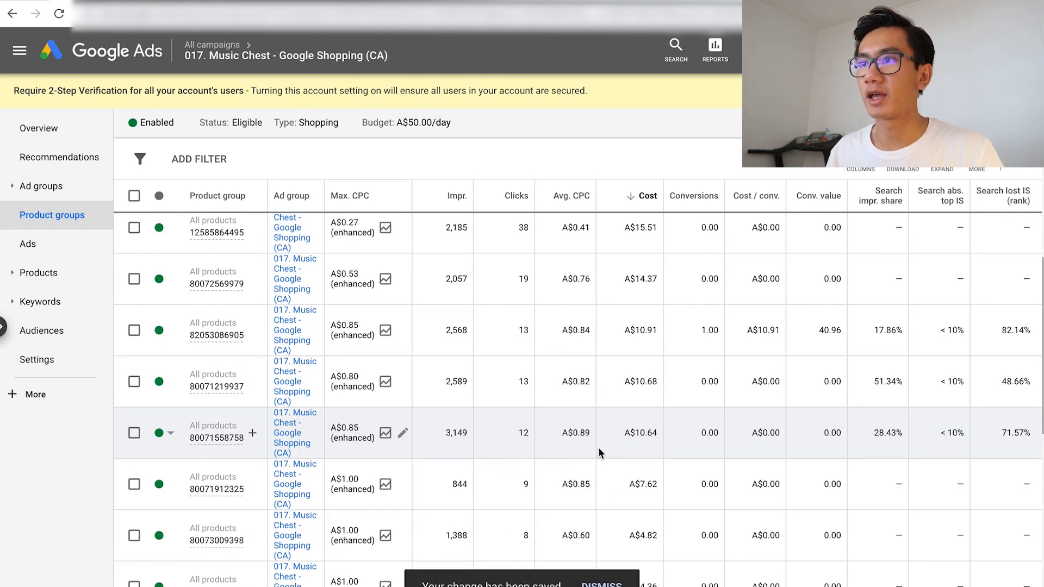
# Go back to the campaigns list and open the product groups of the Music Chest - Google Shopping (IT) campaign.
pyautogui.scroll(-1, 606, 450)
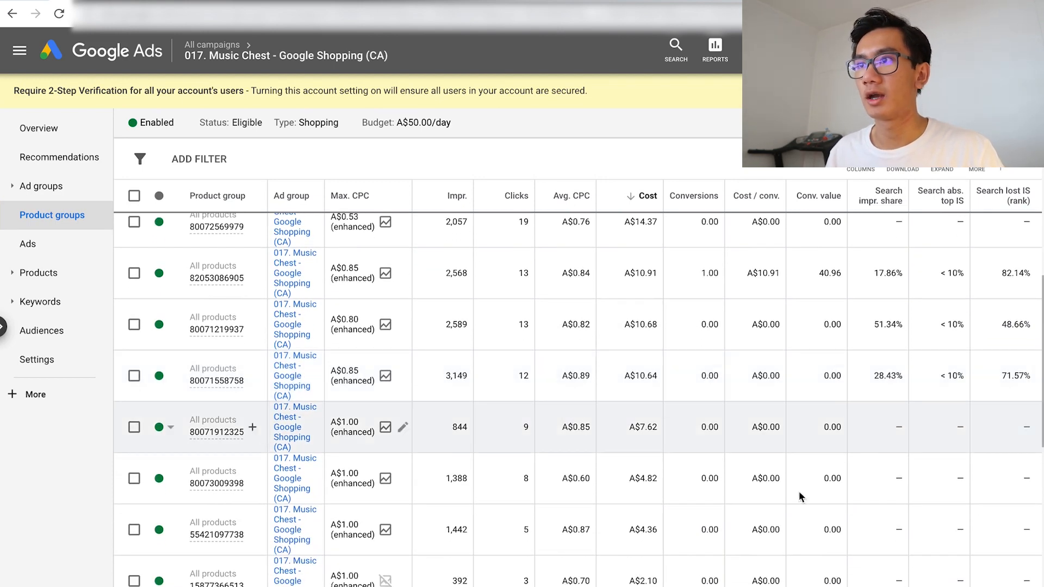
pyautogui.scroll(-6, 617, 476)
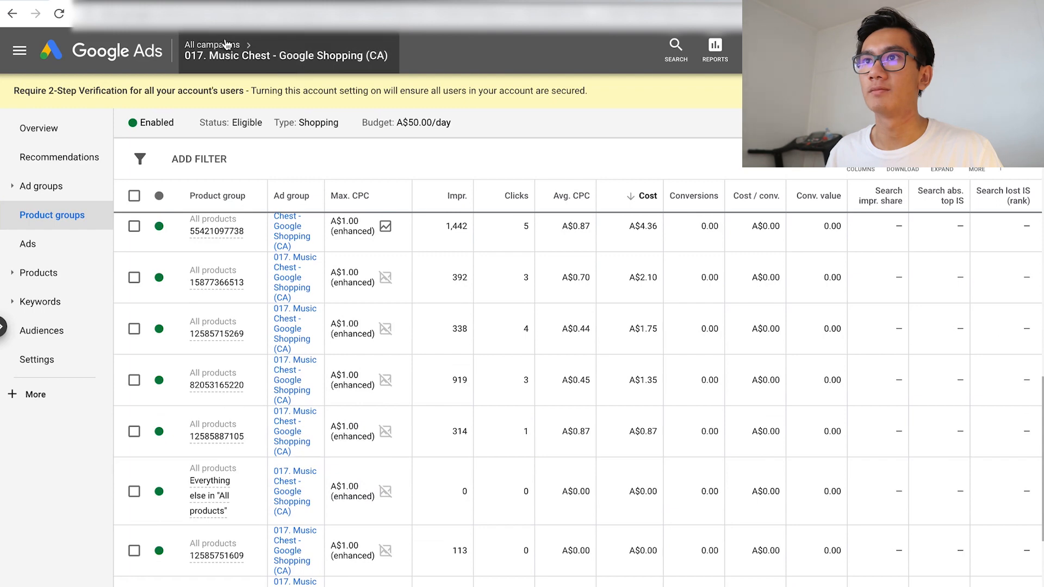
pyautogui.moveTo(224, 49)
pyautogui.click(201, 92)
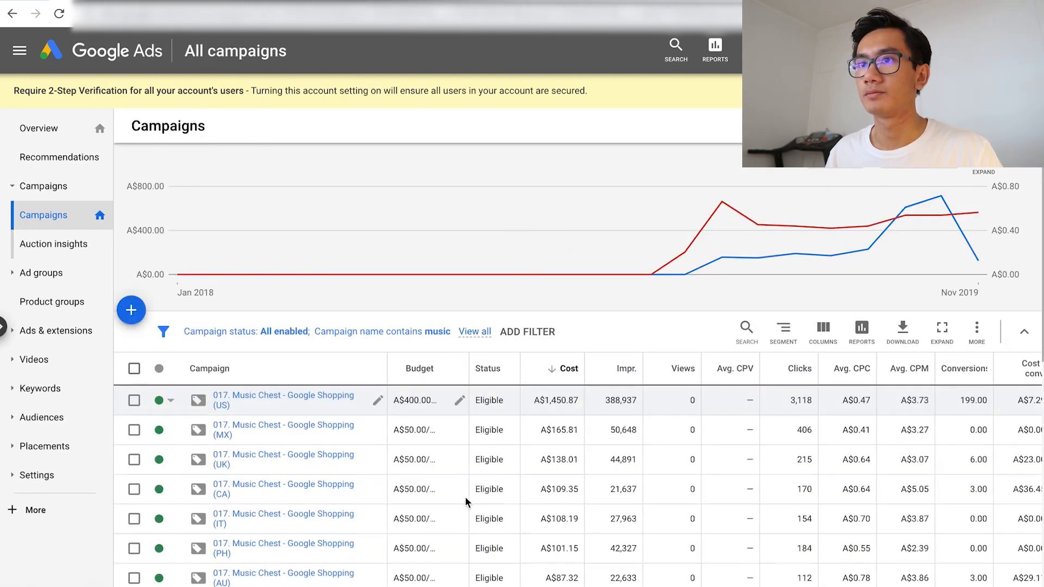
pyautogui.scroll(-1, 446, 508)
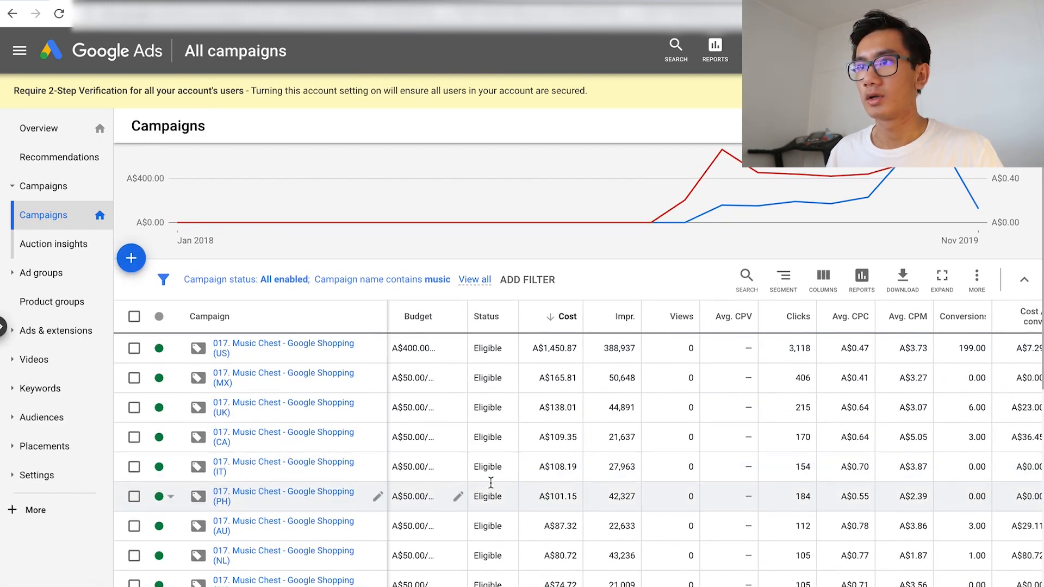
pyautogui.click(275, 468)
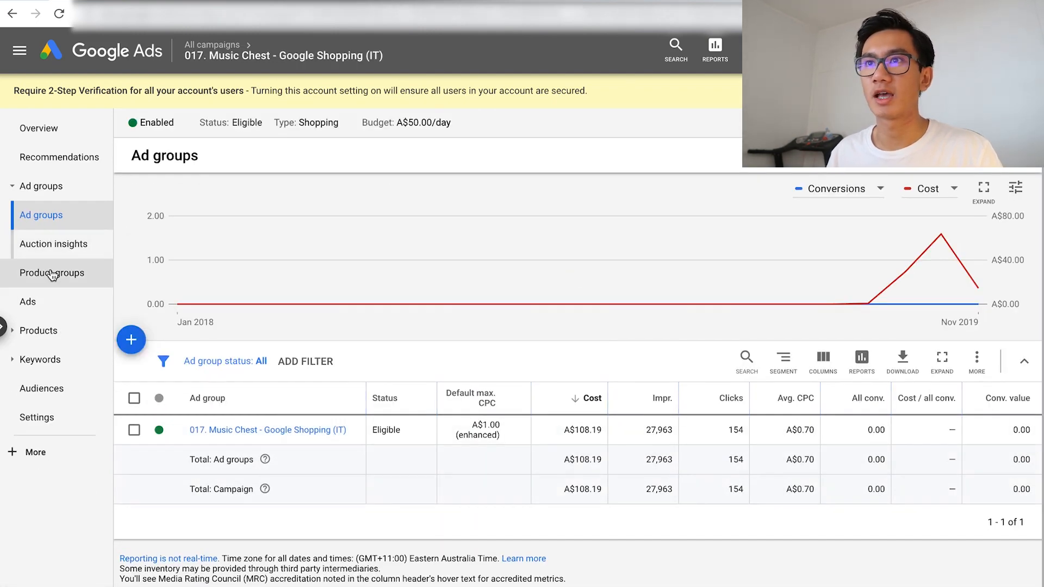
pyautogui.click(65, 273)
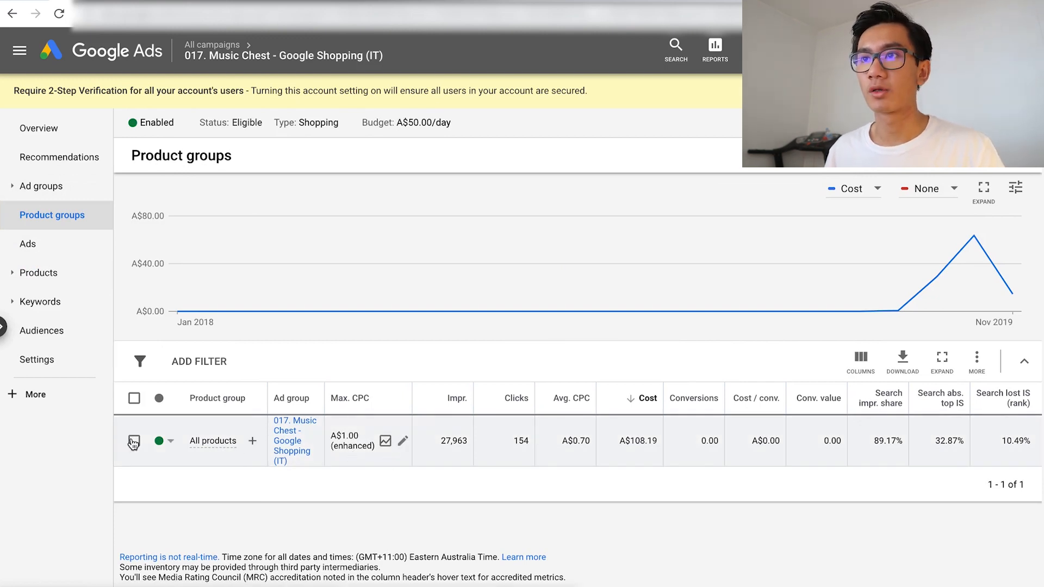
# Subdivide All products in the IT campaign by Item ID, including every listed product, and save without editing bids.
pyautogui.click(252, 441)
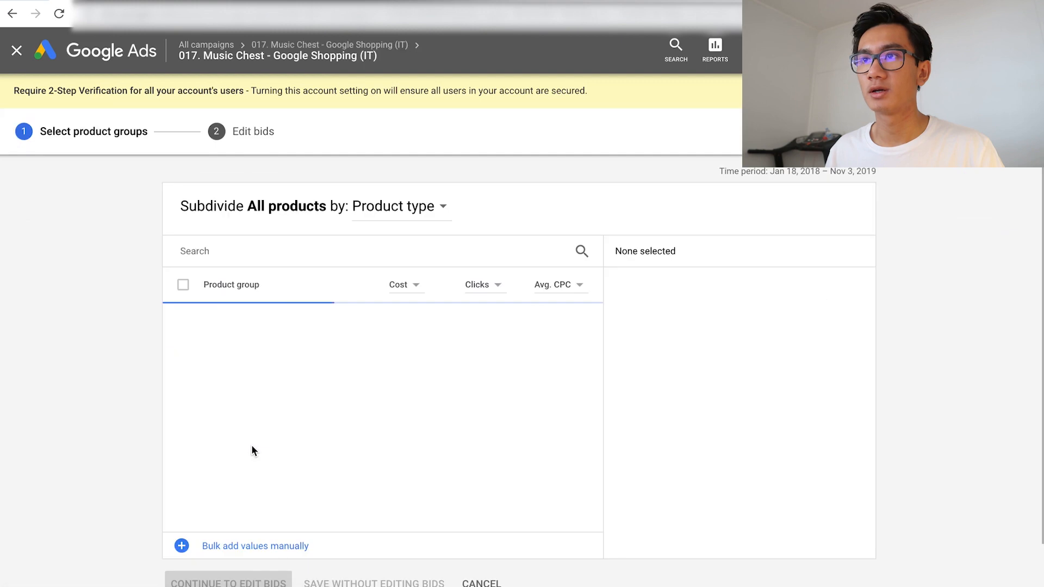
pyautogui.click(419, 222)
pyautogui.click(407, 270)
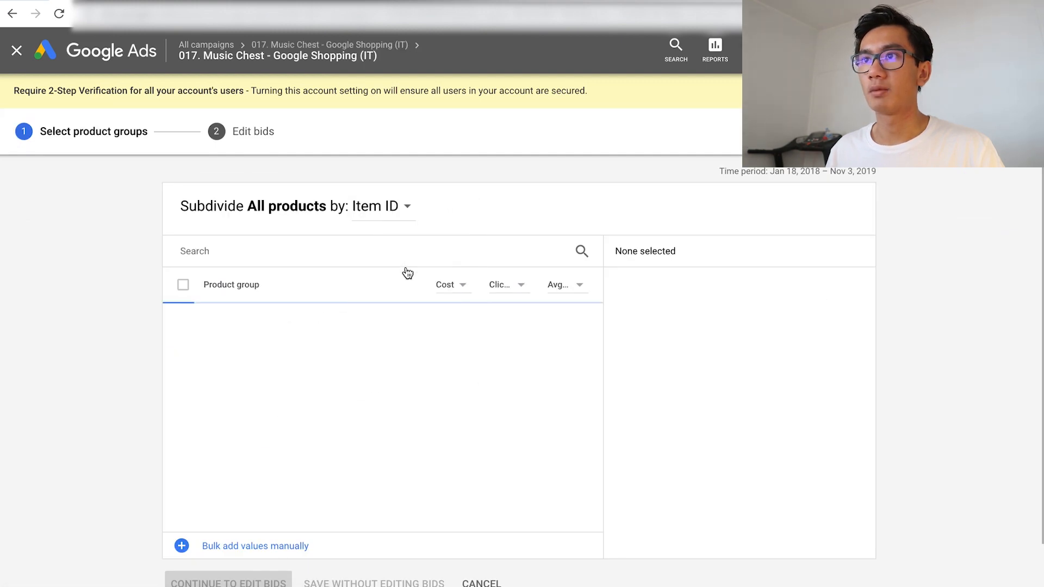
pyautogui.click(183, 284)
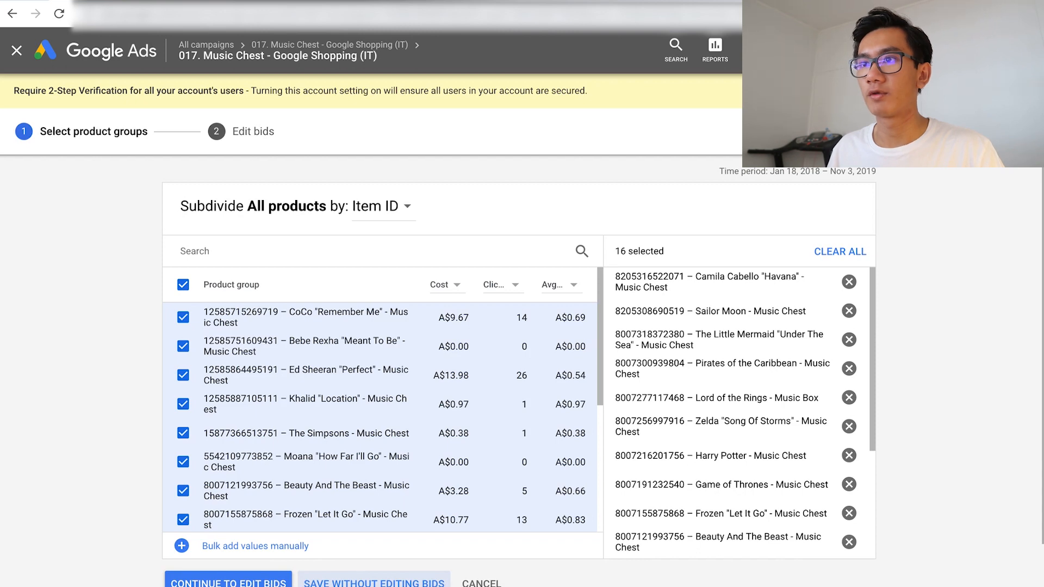
pyautogui.click(373, 582)
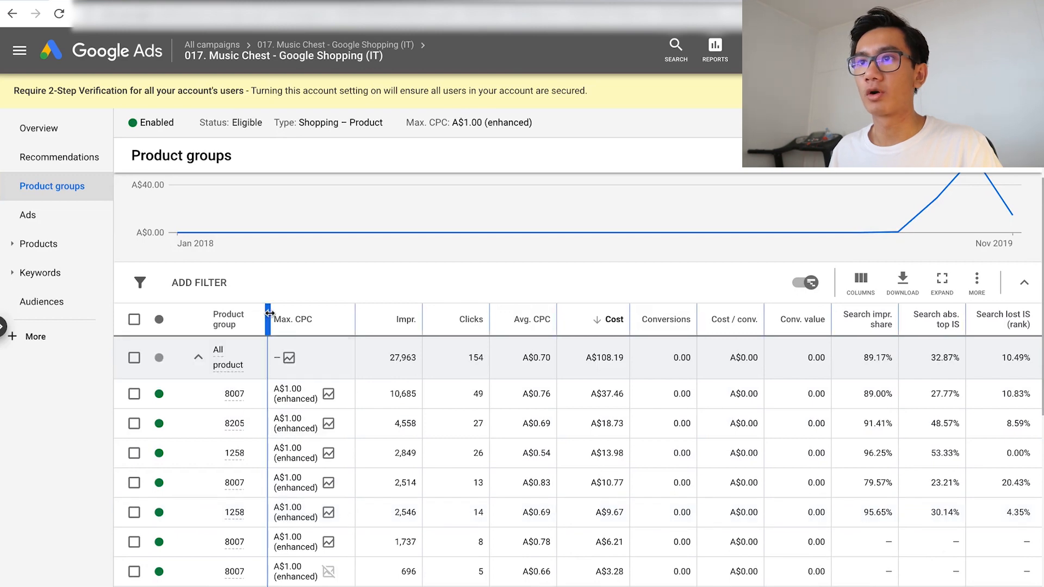
# Widen the Product group column of the IT campaign's table so more of each item ID is readable.
pyautogui.moveTo(269, 313); pyautogui.dragTo(238, 314)
pyautogui.scroll(-1, 611, 509)
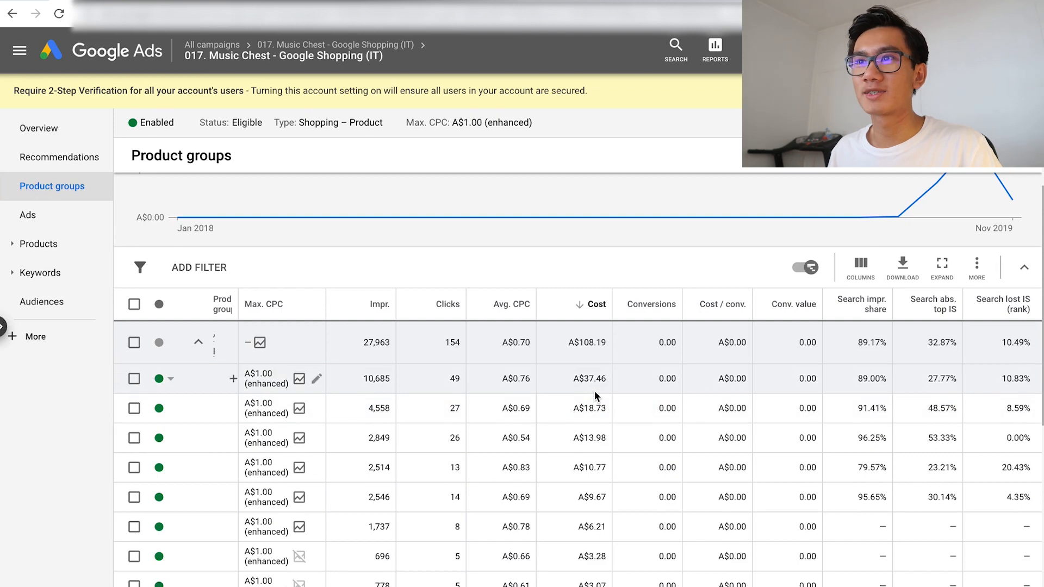
pyautogui.scroll(-1, 597, 395)
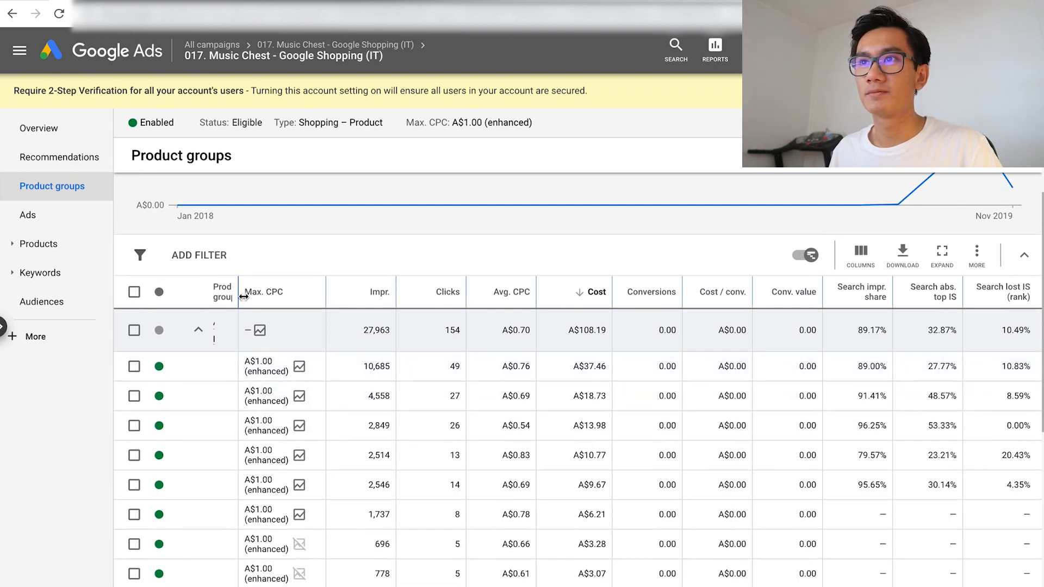
pyautogui.moveTo(243, 298); pyautogui.dragTo(292, 297)
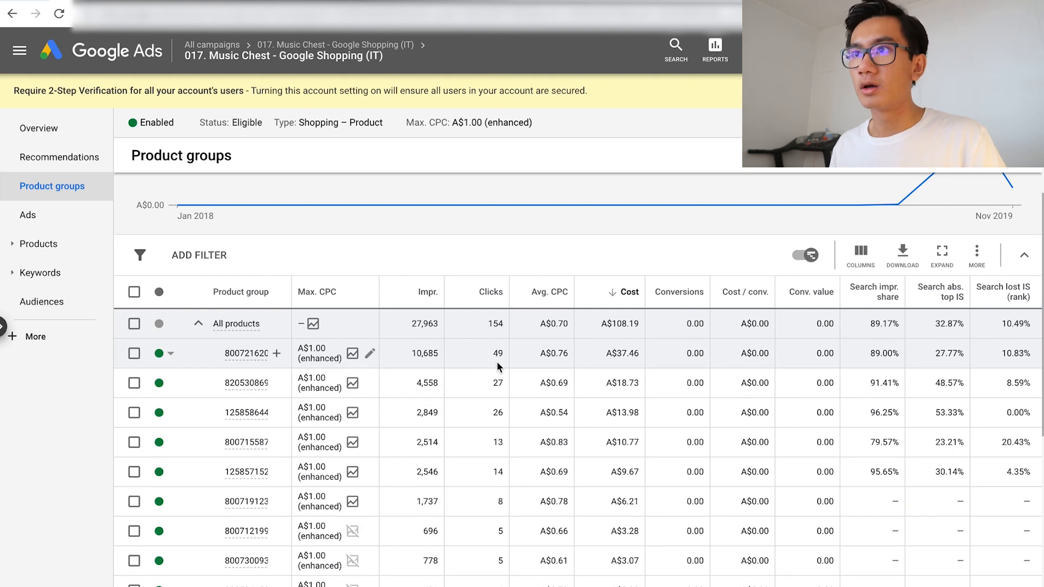
# Set the max. CPC of the IT product group starting 800721620 to A$0.20 and save it.
pyautogui.click(374, 356)
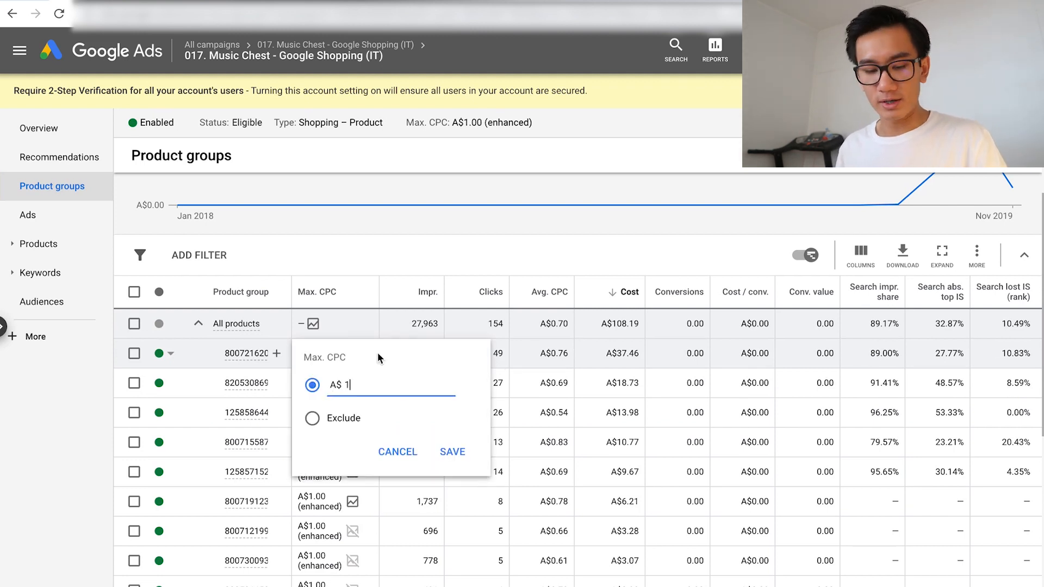
pyautogui.press('BackSpace')
pyautogui.write('0.20')
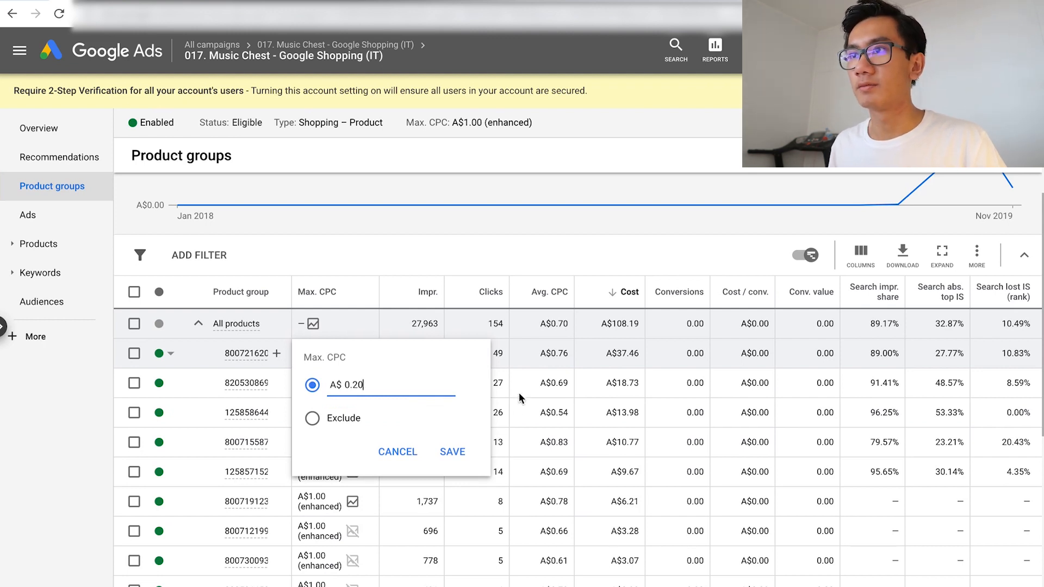
pyautogui.click(471, 451)
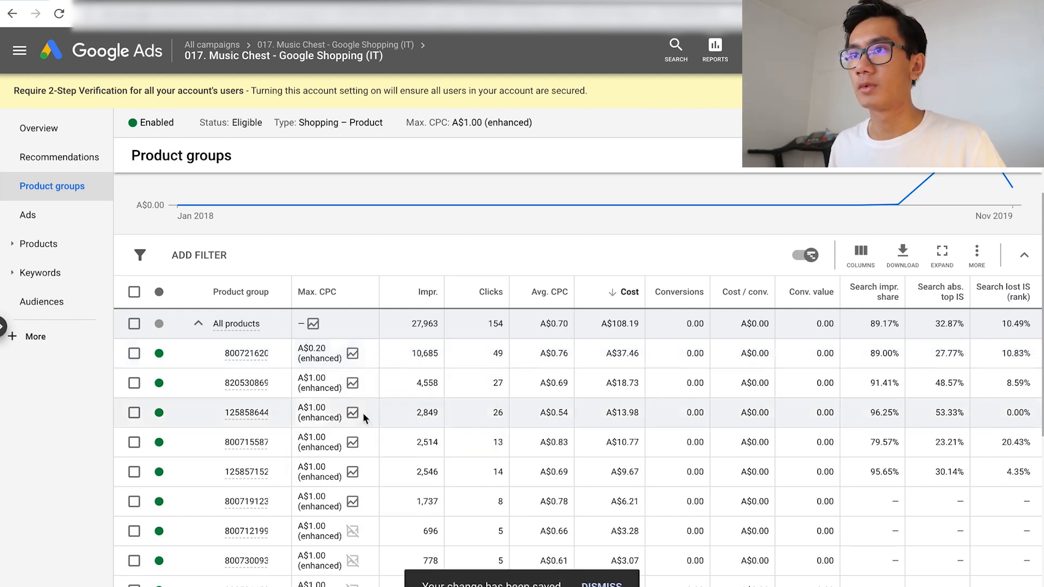
# Set the max. CPC of the IT product group starting 820530869 to A$0.34 and save it.
pyautogui.click(369, 385)
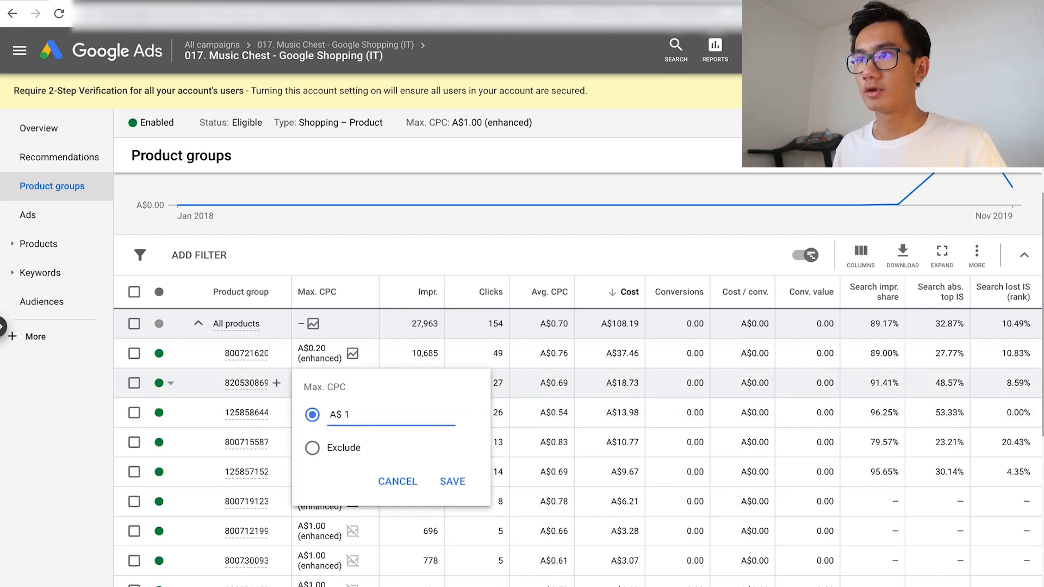
pyautogui.press('BackSpace')
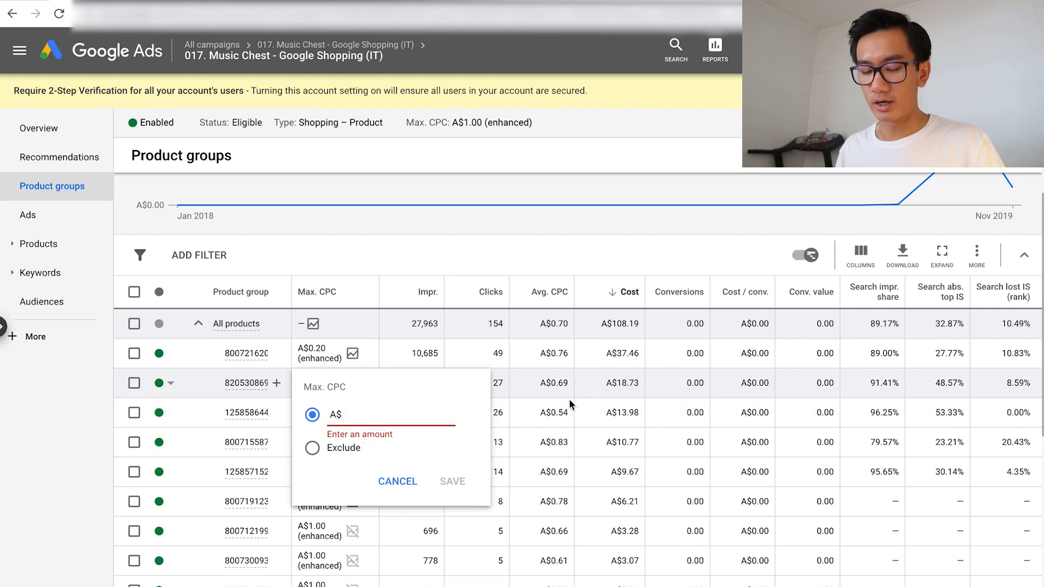
pyautogui.write('3')
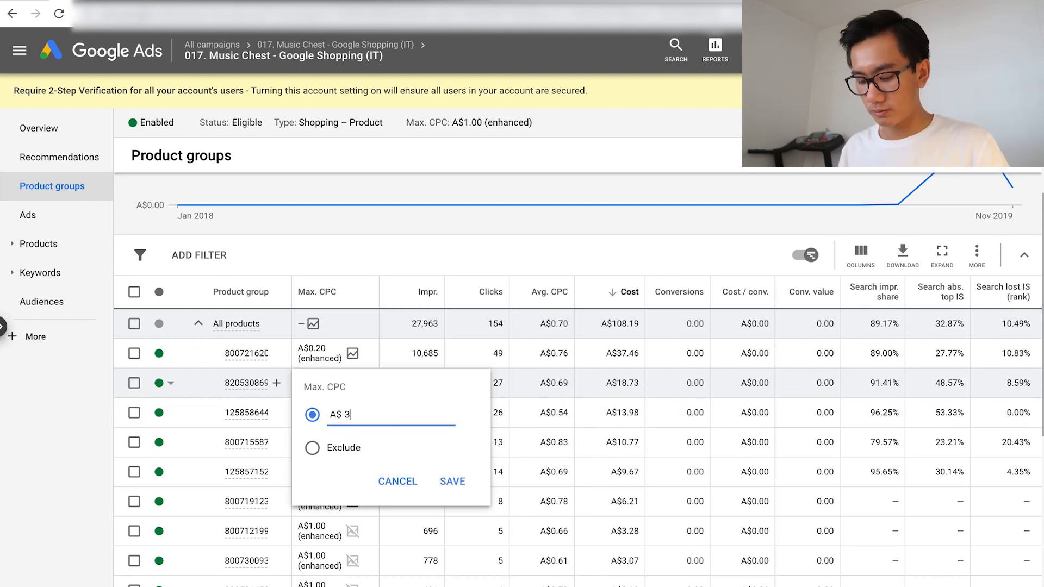
pyautogui.press('BackSpace')
pyautogui.write('0.34')
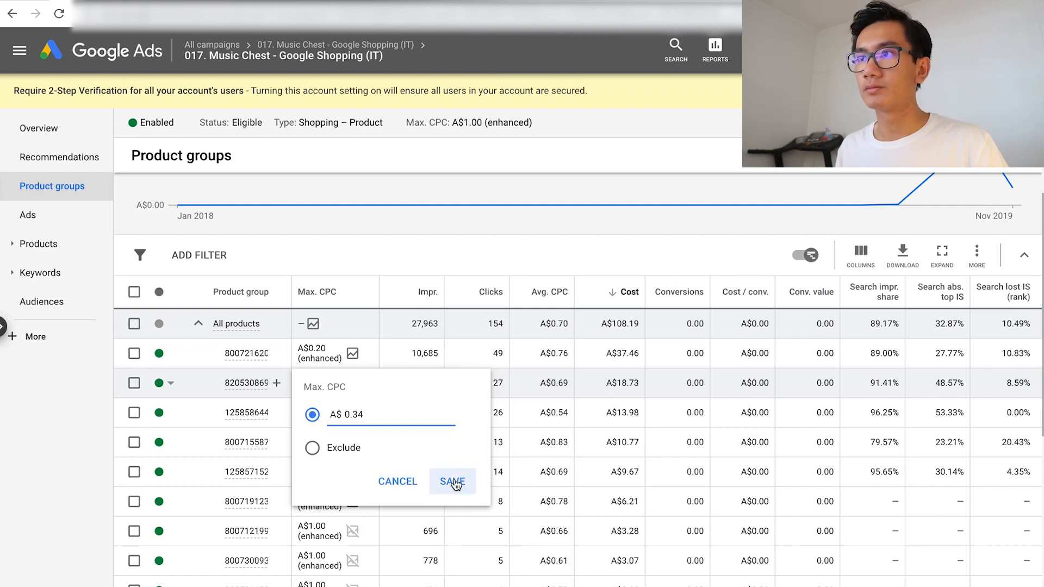
pyautogui.click(452, 481)
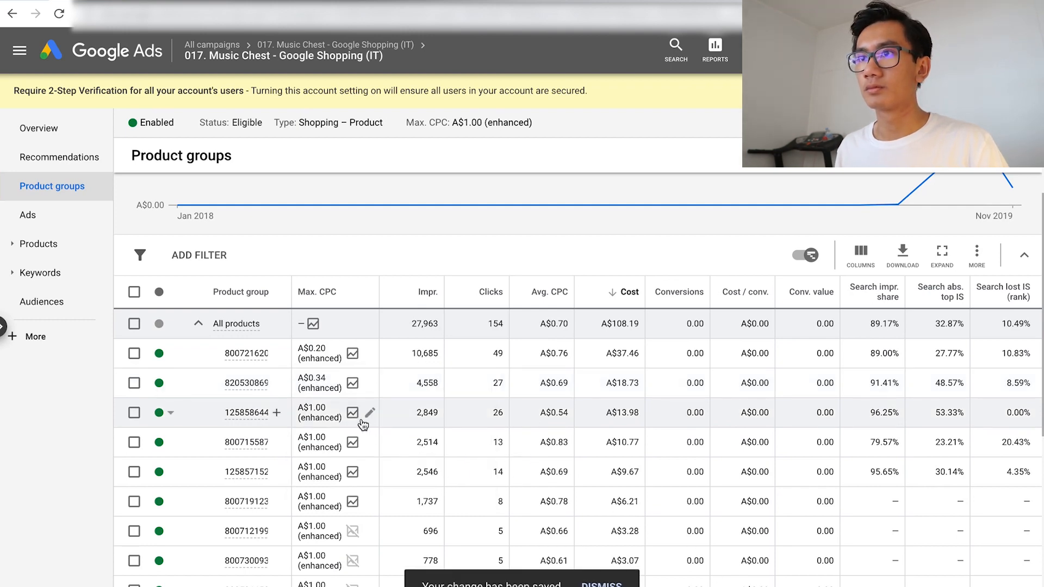
pyautogui.click(358, 418)
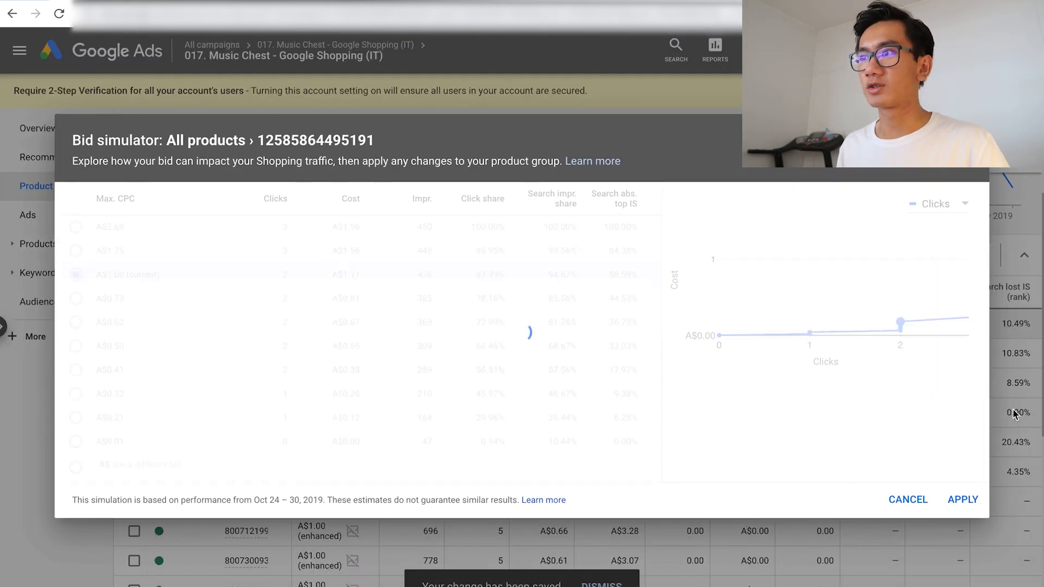
pyautogui.click(907, 498)
pyautogui.click(366, 414)
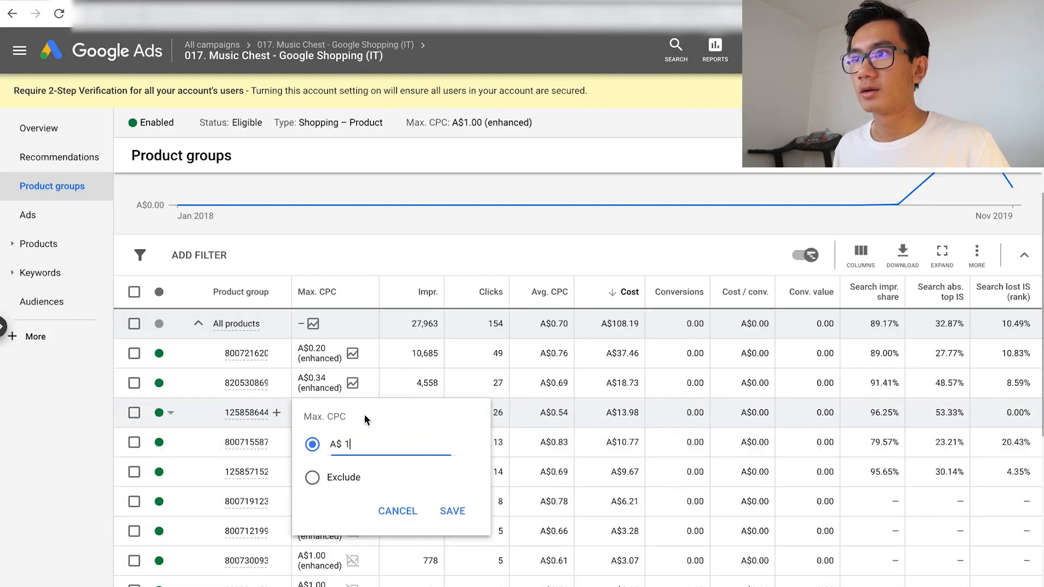
pyautogui.write('0.40')
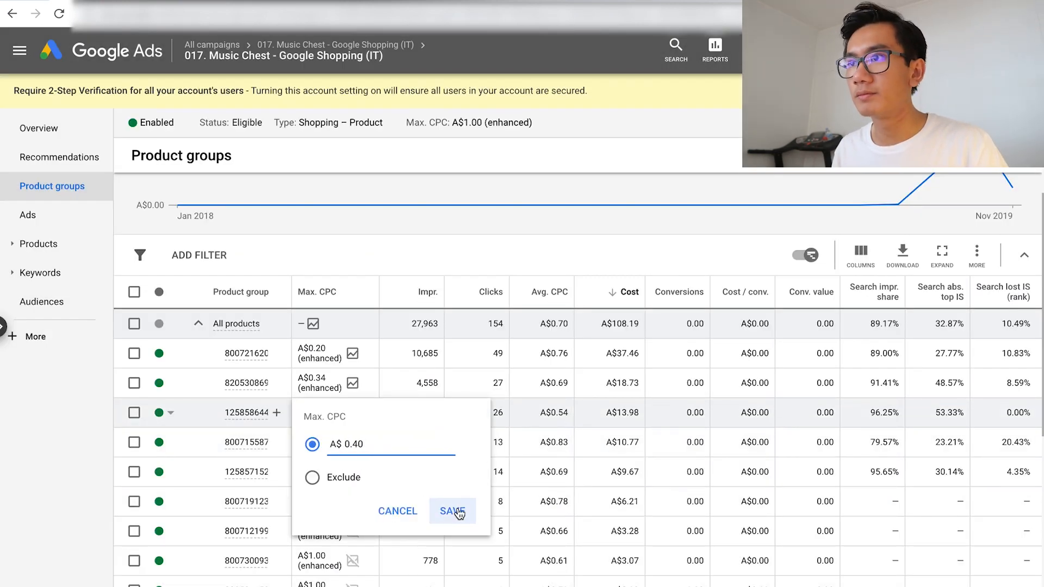
pyautogui.click(455, 510)
# Set the max. CPC of the IT product group starting 800715587 to A$0.80 and save it.
pyautogui.click(365, 443)
pyautogui.write('0.8')
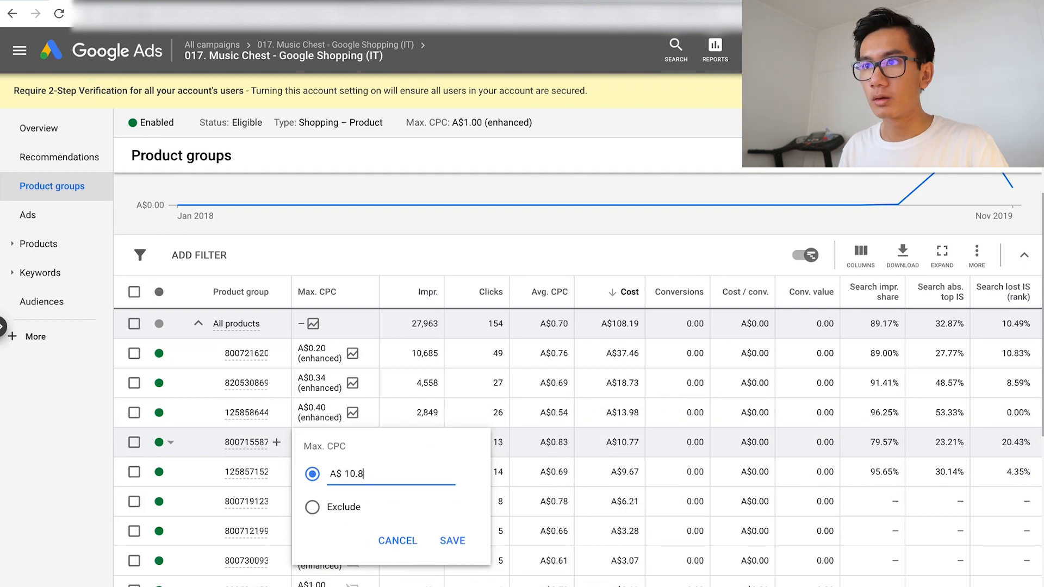
pyautogui.click(452, 541)
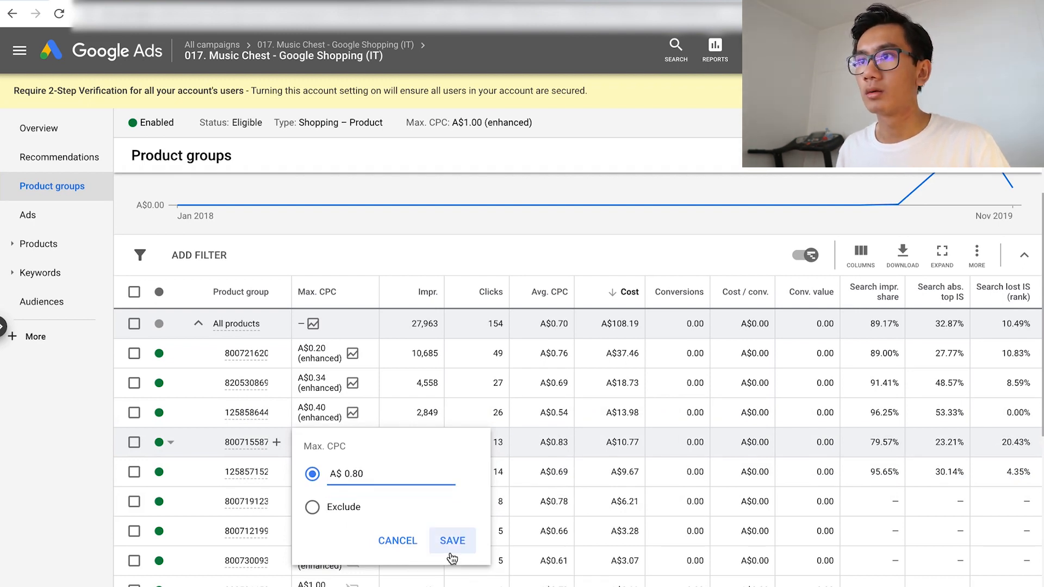
# Set the max. CPC of the IT product group starting 125857152 to A$0.65 and save it.
pyautogui.click(371, 478)
pyautogui.write('0.65')
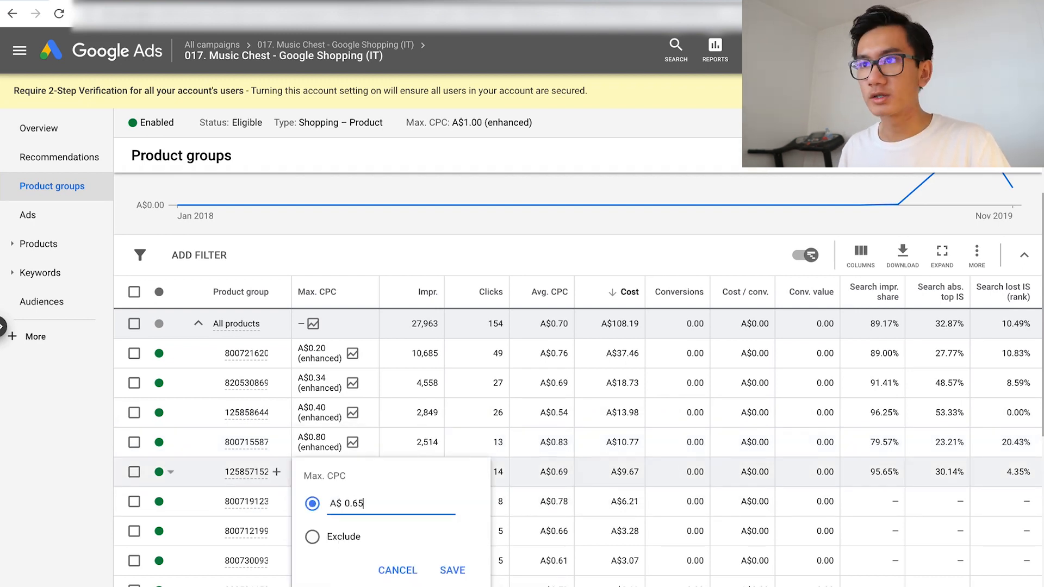
pyautogui.click(452, 569)
# Go back to the campaigns list and open the product groups of the Music Chest - Google Shopping (PH) campaign.
pyautogui.scroll(-1, 338, 52)
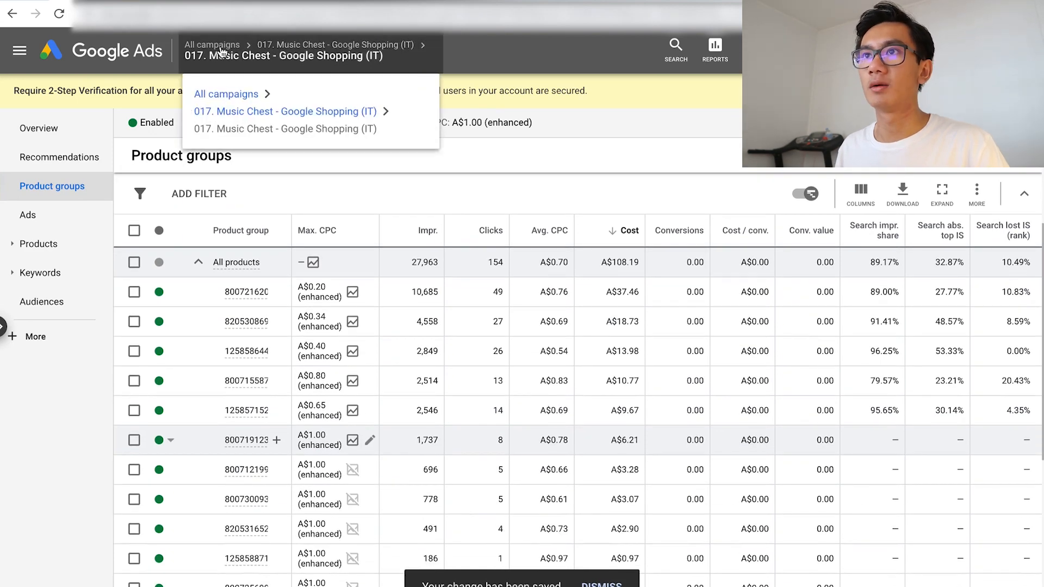
pyautogui.moveTo(236, 49)
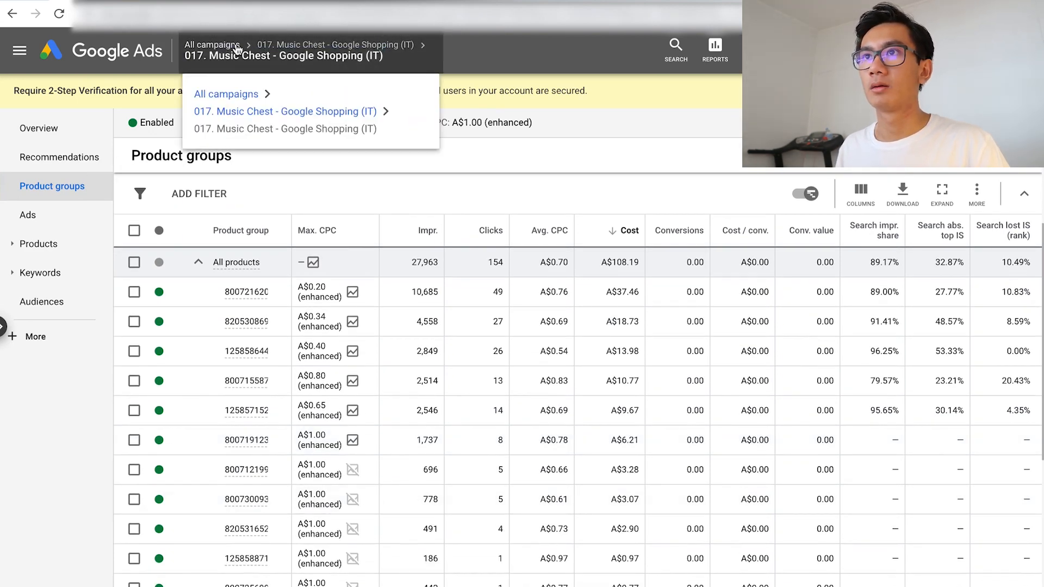
pyautogui.click(229, 94)
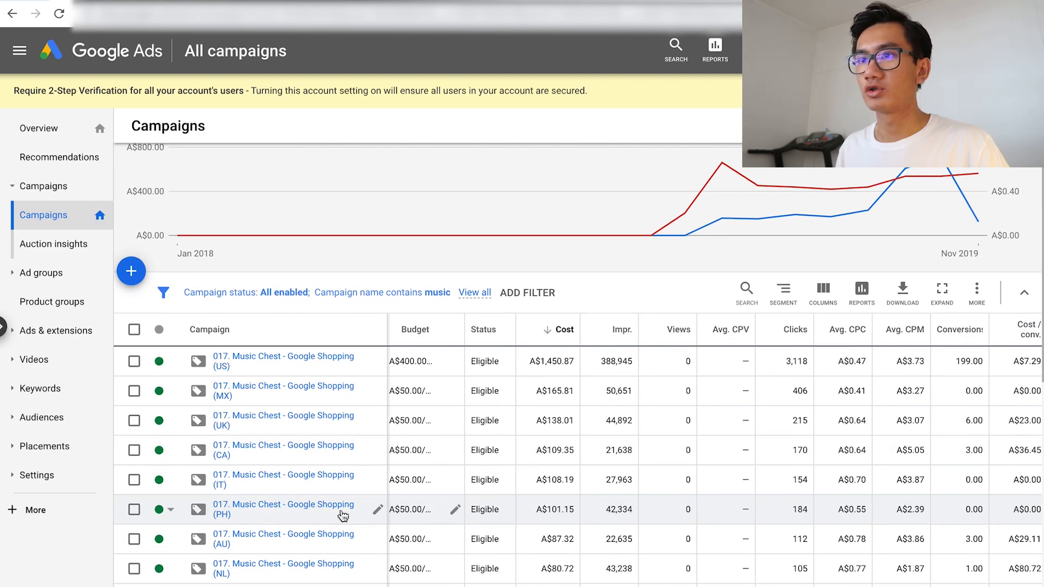
pyautogui.click(315, 511)
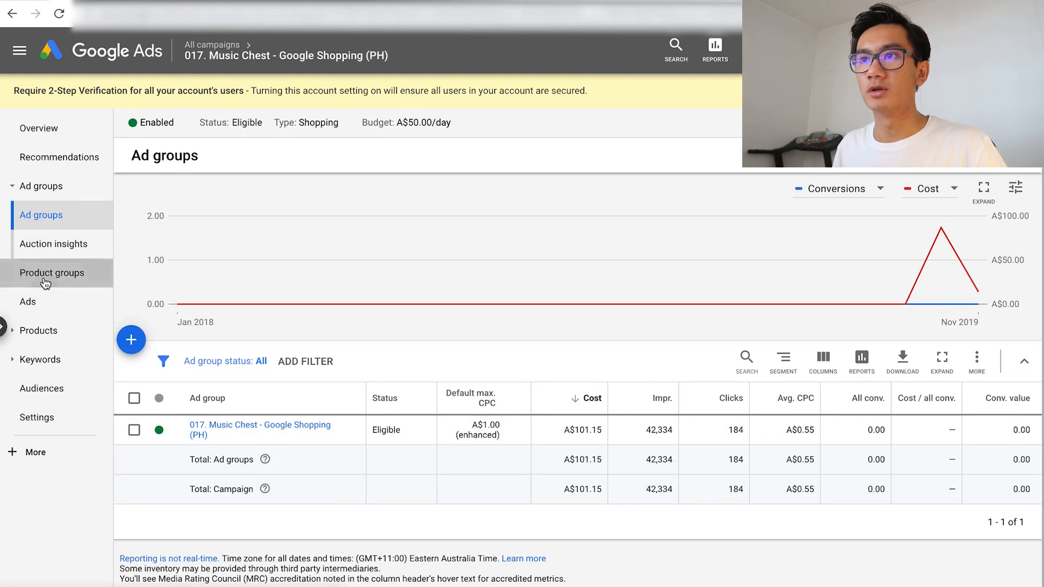
pyautogui.click(17, 276)
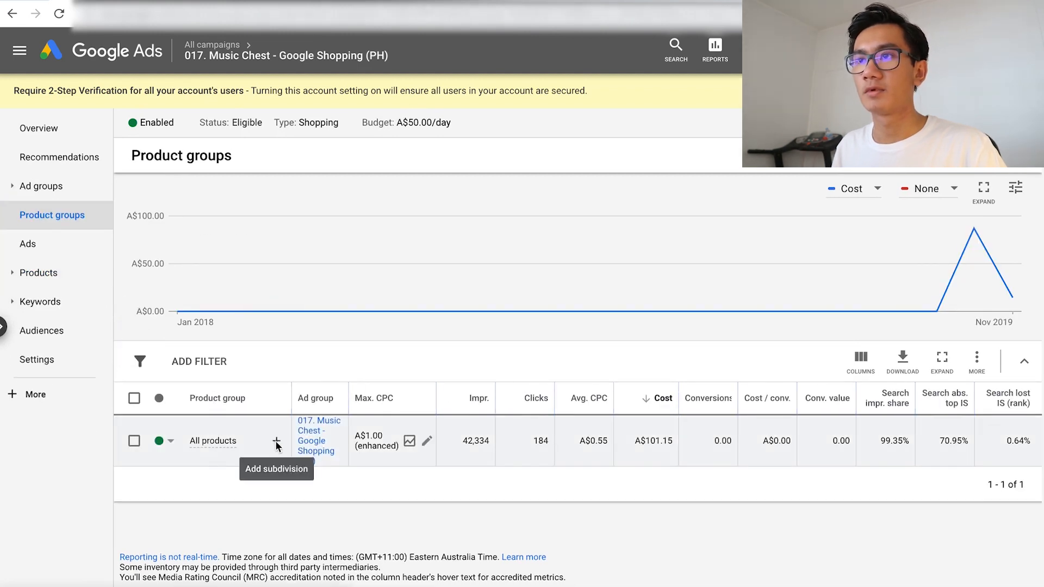
# Subdivide All products in the PH campaign by Item ID, including every listed product, and save without editing bids.
pyautogui.click(276, 444)
pyautogui.click(394, 206)
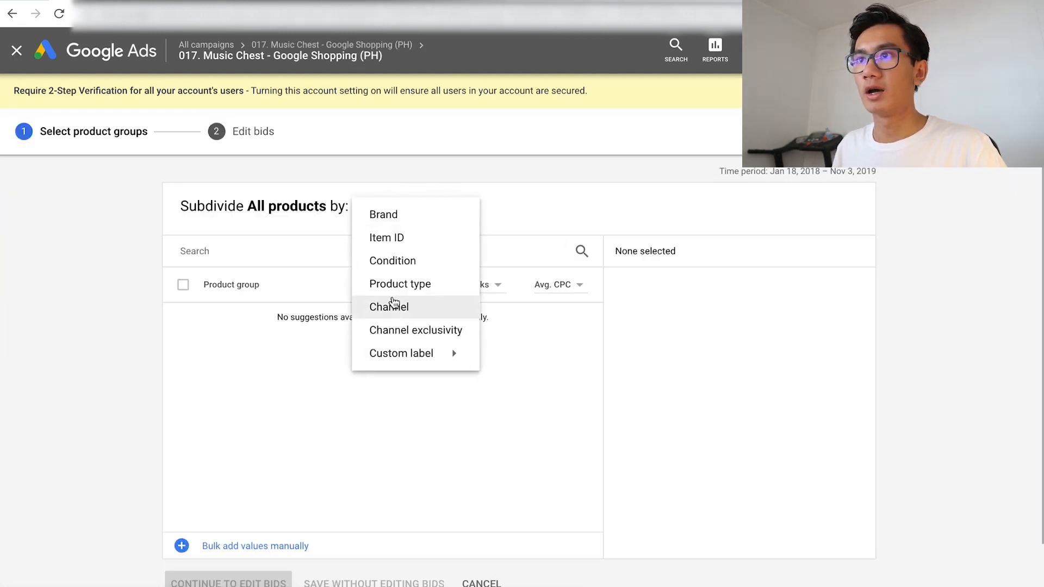
pyautogui.click(387, 238)
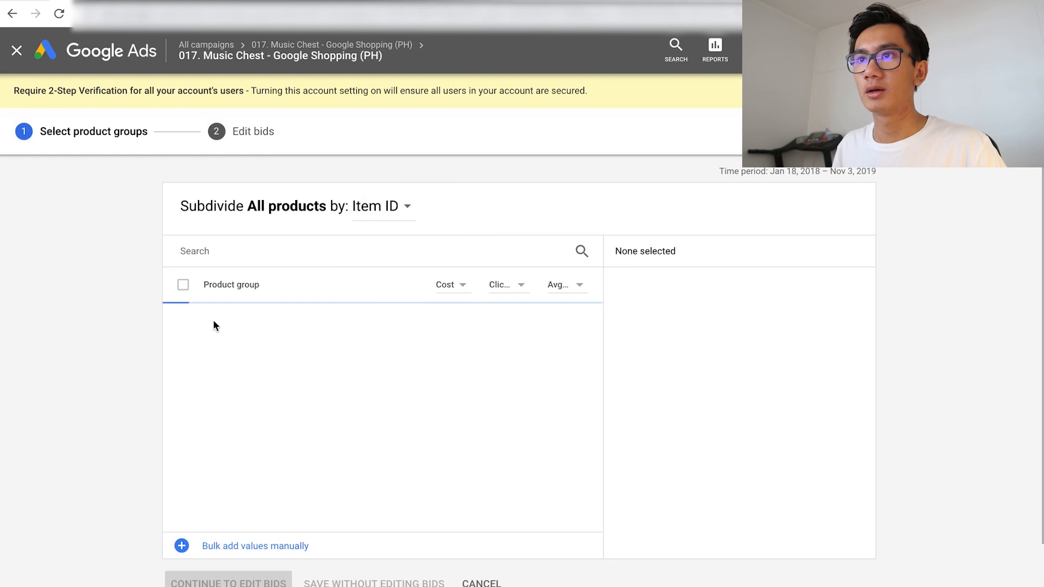
pyautogui.click(182, 286)
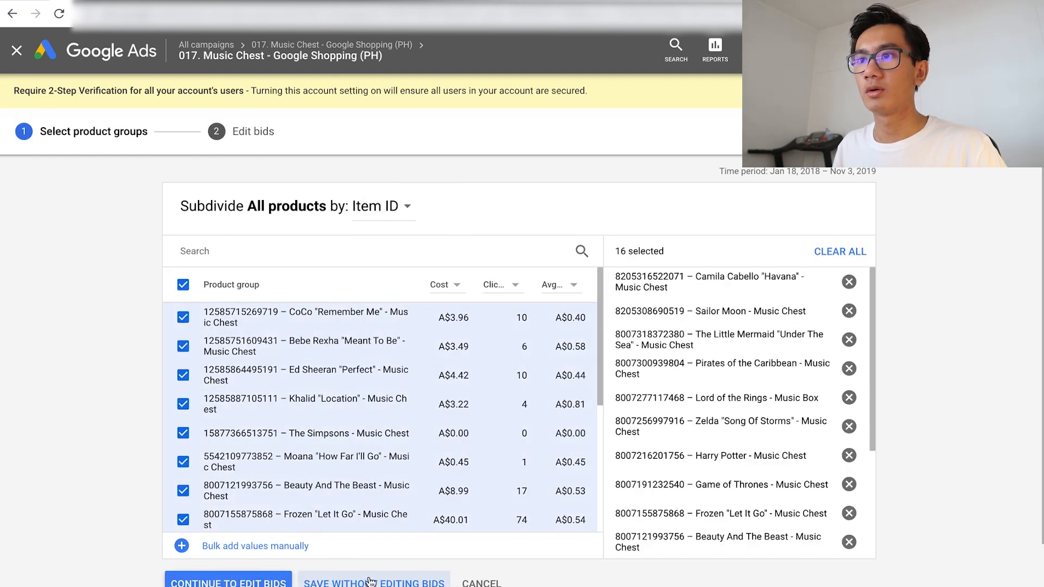
pyautogui.click(368, 584)
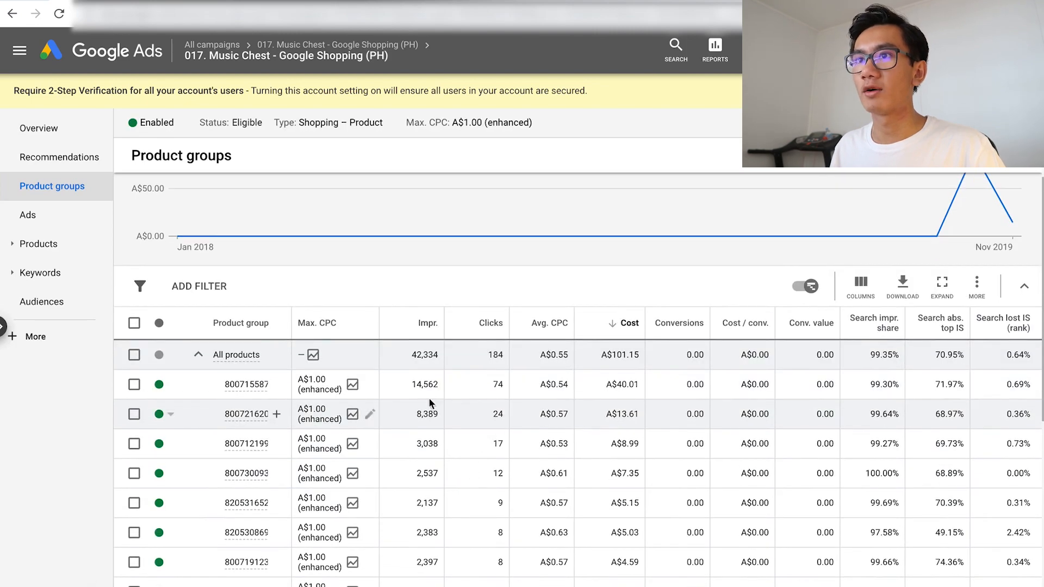
# Set the max. CPC of the PH product group starting 800715587 to A$0.13 and save it.
pyautogui.scroll(-1, 527, 443)
pyautogui.moveTo(251, 357)
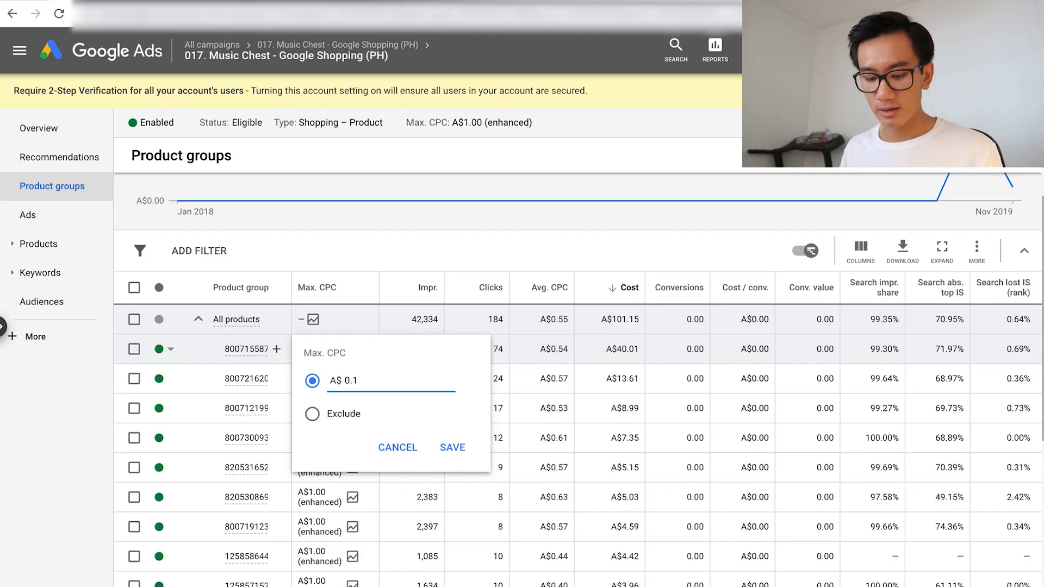
pyautogui.click(463, 449)
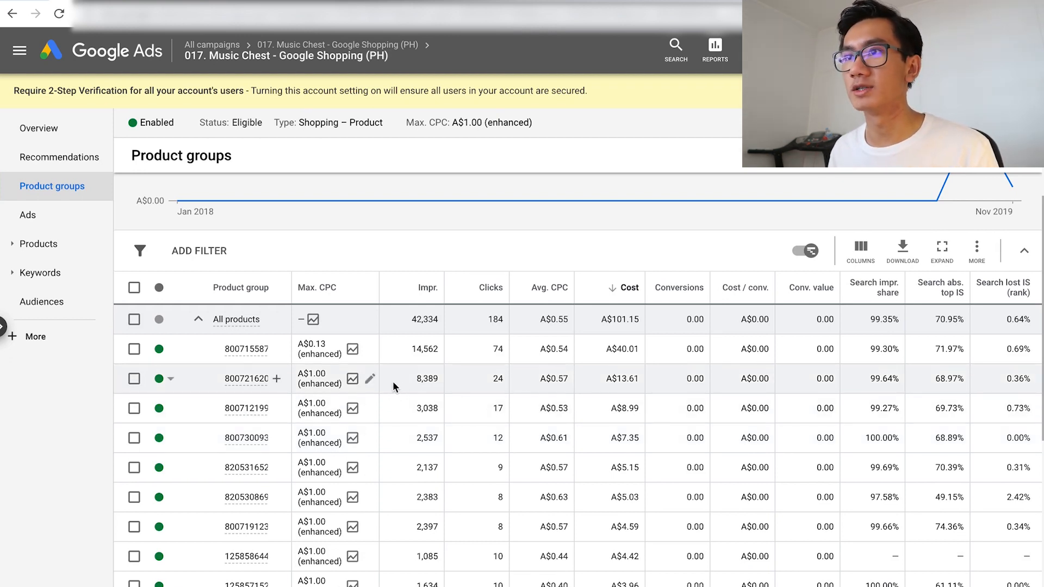
# Set the max. CPC of the PH product group starting 800721620 to A$0.50 and save it.
pyautogui.click(370, 378)
pyautogui.press('BackSpace')
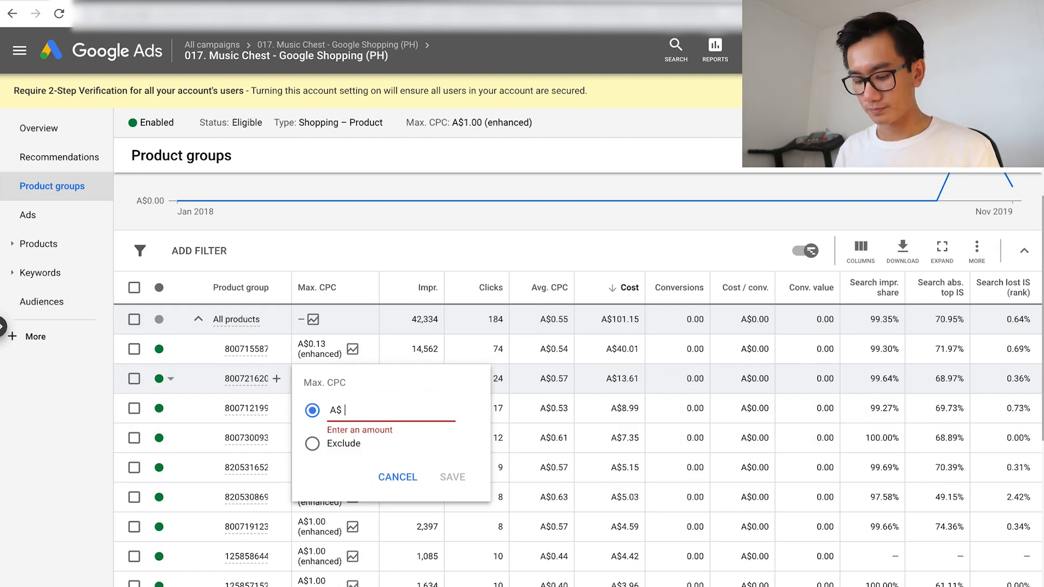
pyautogui.write('0.50')
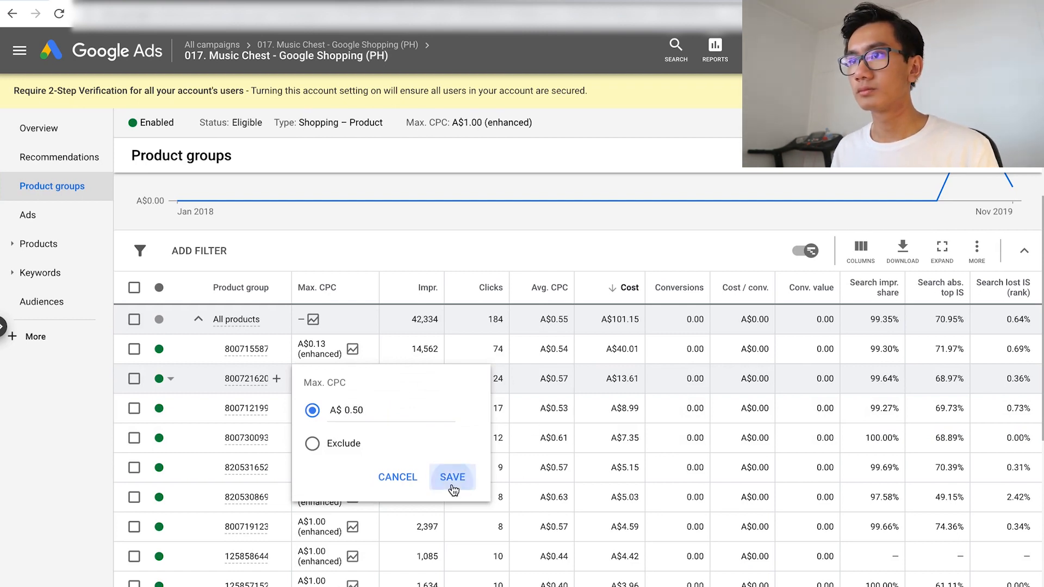
pyautogui.click(451, 477)
# Set the max. CPC of the PH product group starting 800712199 to A$0.50 and save it.
pyautogui.click(370, 408)
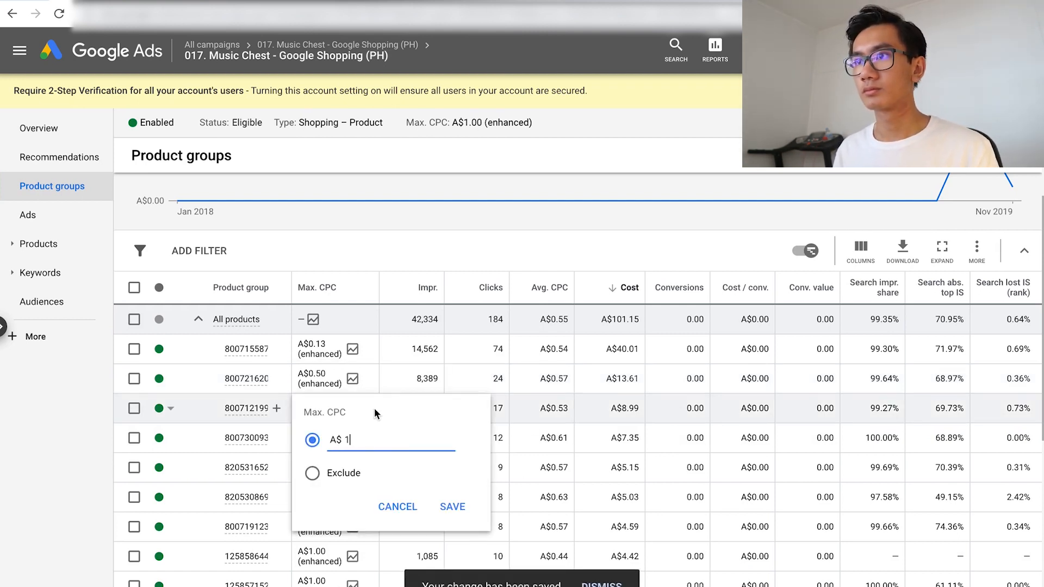
pyautogui.press('BackSpace')
pyautogui.write('0.50')
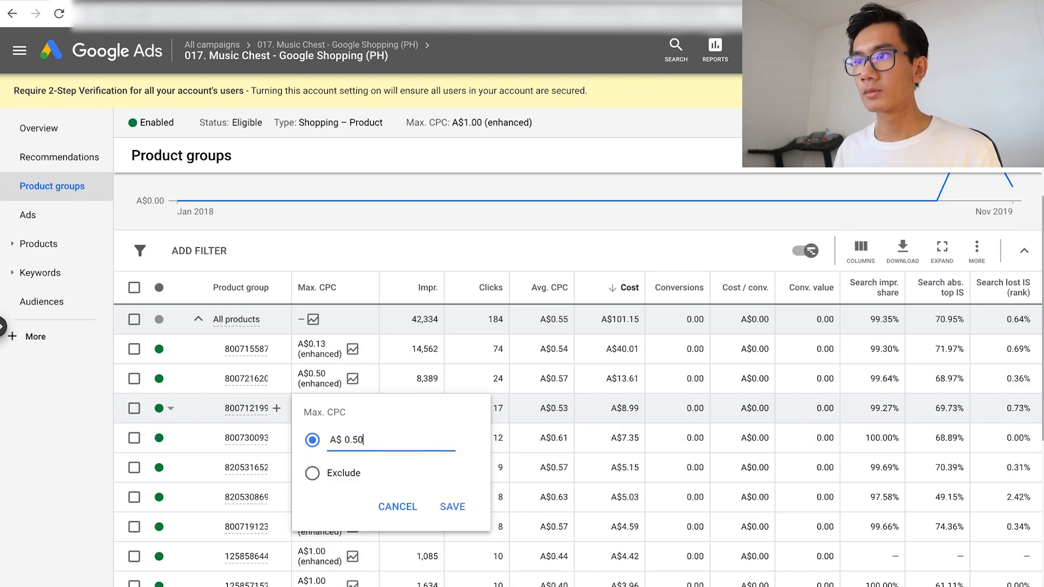
pyautogui.click(462, 513)
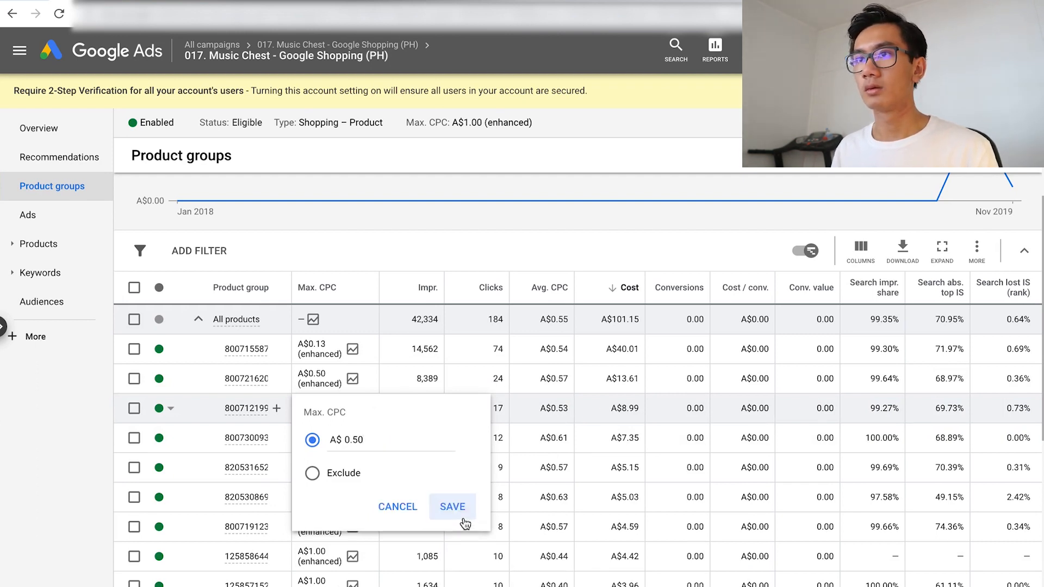
# Return to the campaigns list and open the Music Chest - Google Shopping (AU) campaign.
pyautogui.click(211, 44)
pyautogui.scroll(-2, 530, 494)
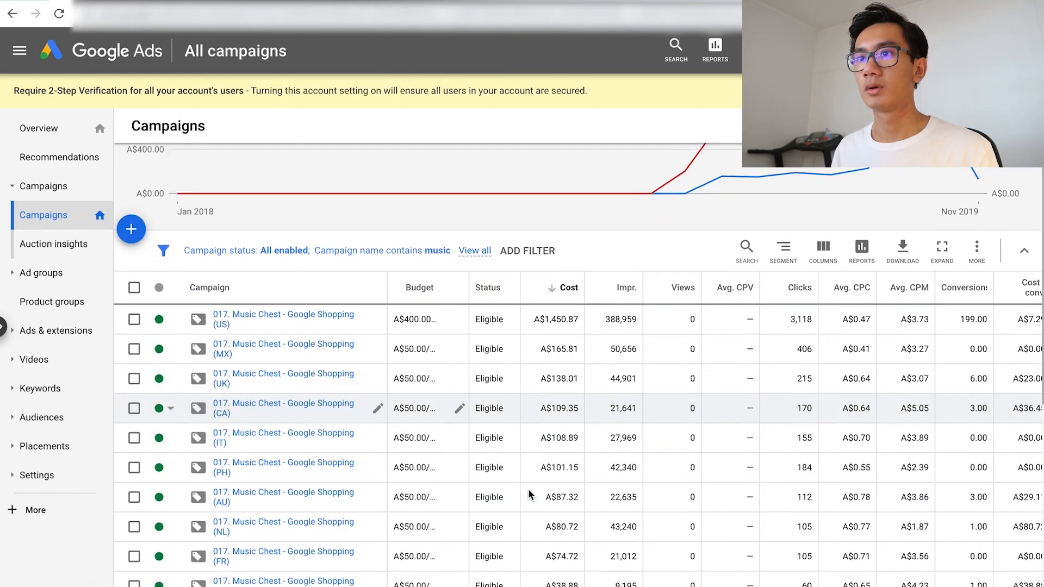
pyautogui.click(296, 470)
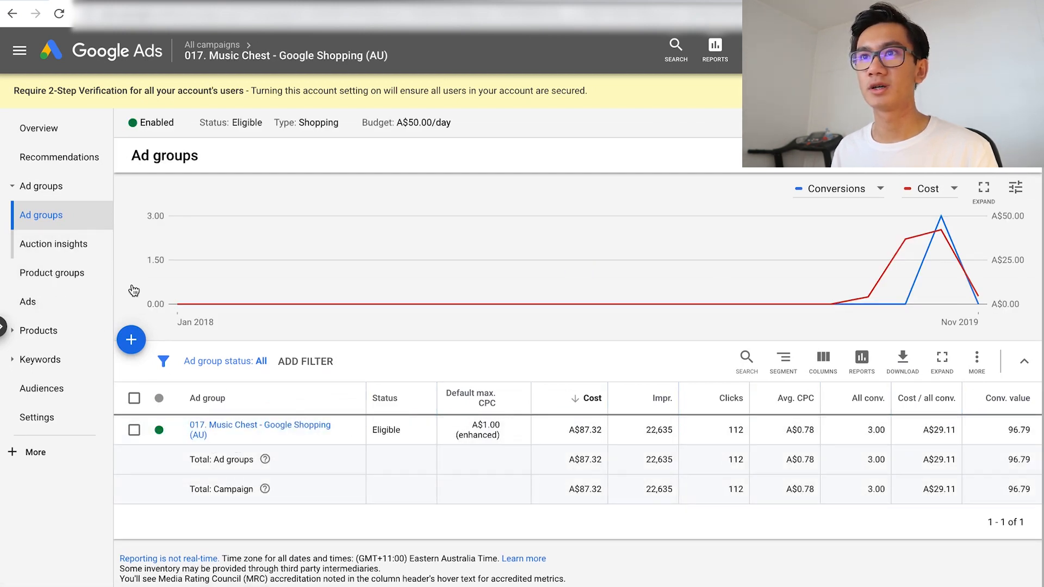
pyautogui.click(49, 330)
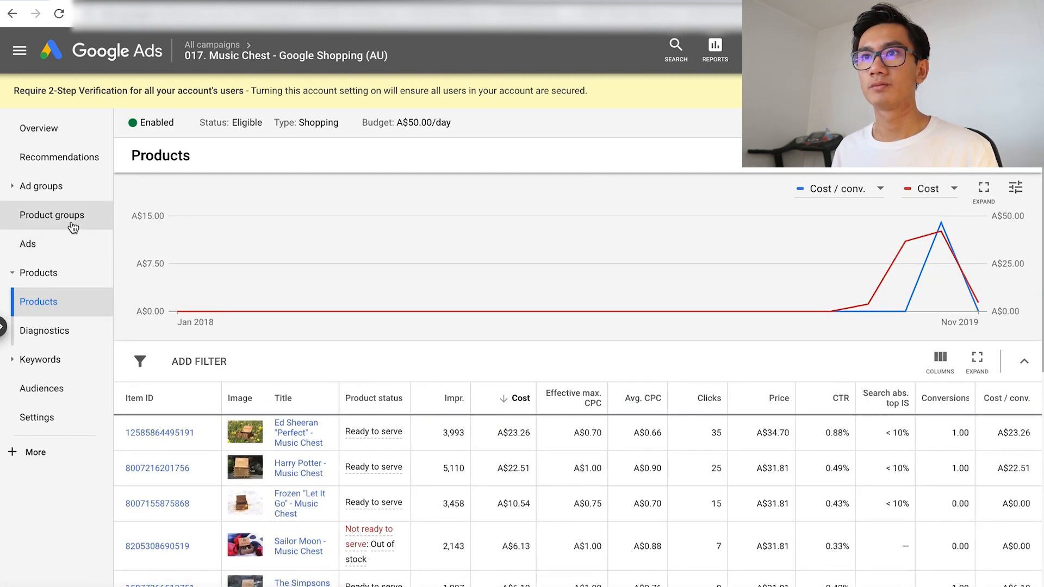
pyautogui.click(65, 217)
pyautogui.scroll(-3, 252, 330)
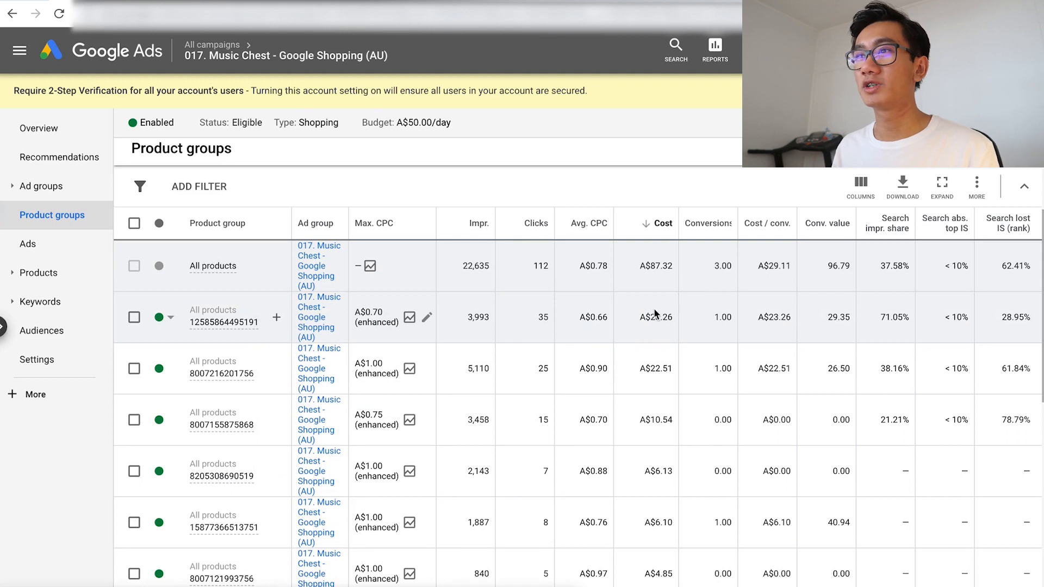
pyautogui.click(427, 320)
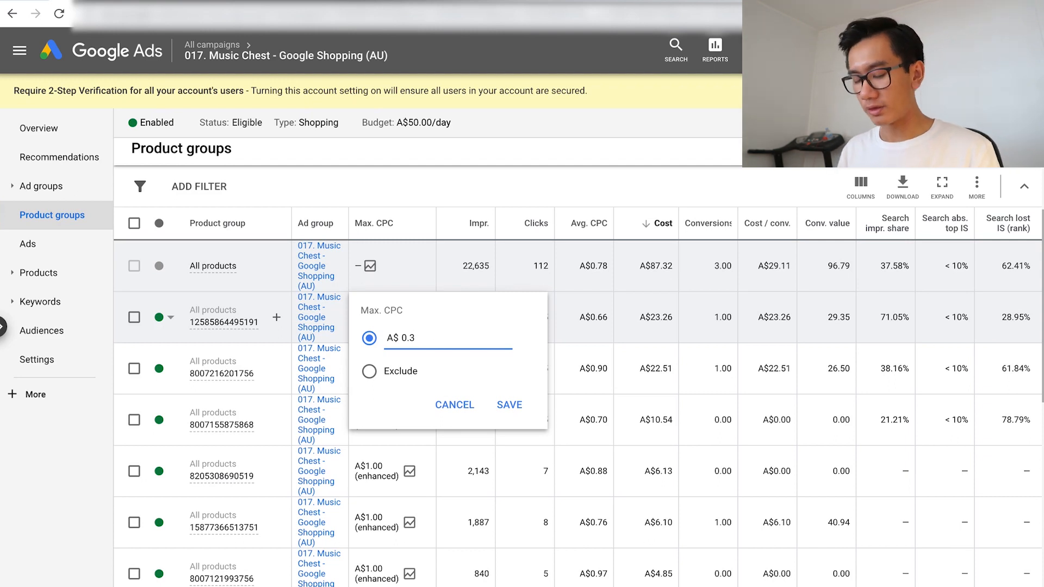
pyautogui.click(521, 412)
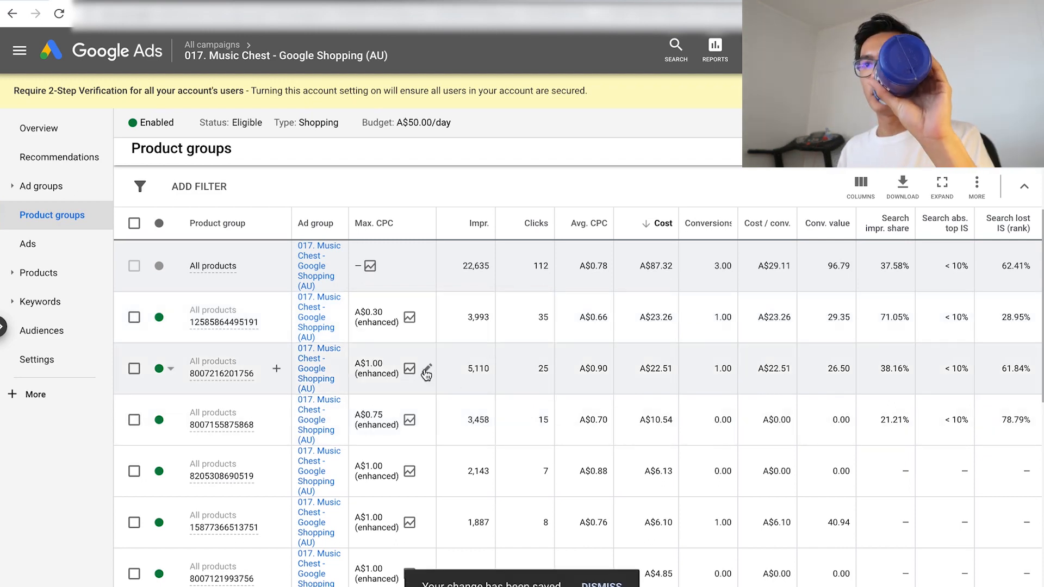
pyautogui.click(427, 370)
pyautogui.press('BackSpace')
pyautogui.write('0.')
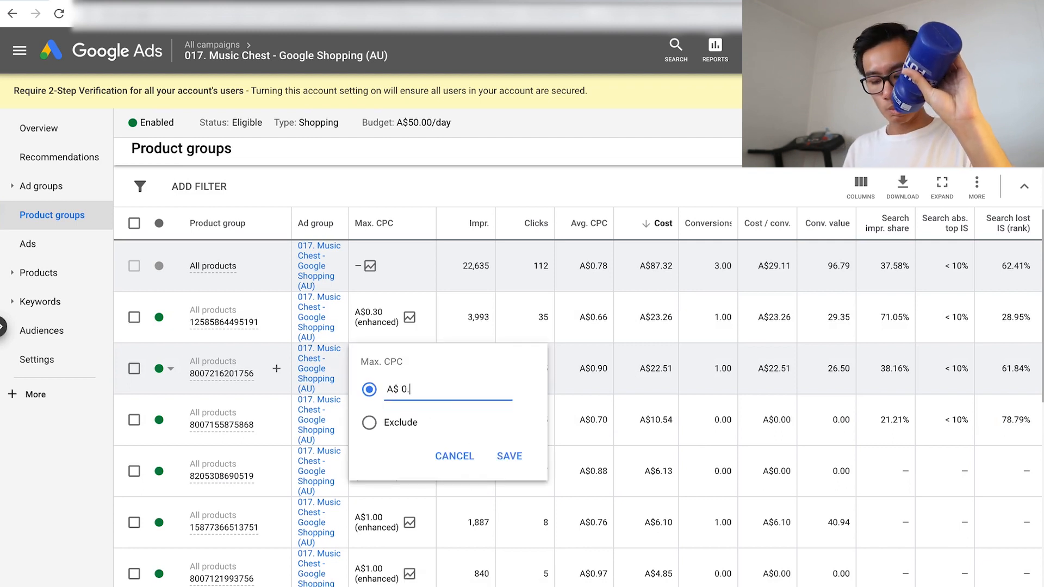
pyautogui.write('43')
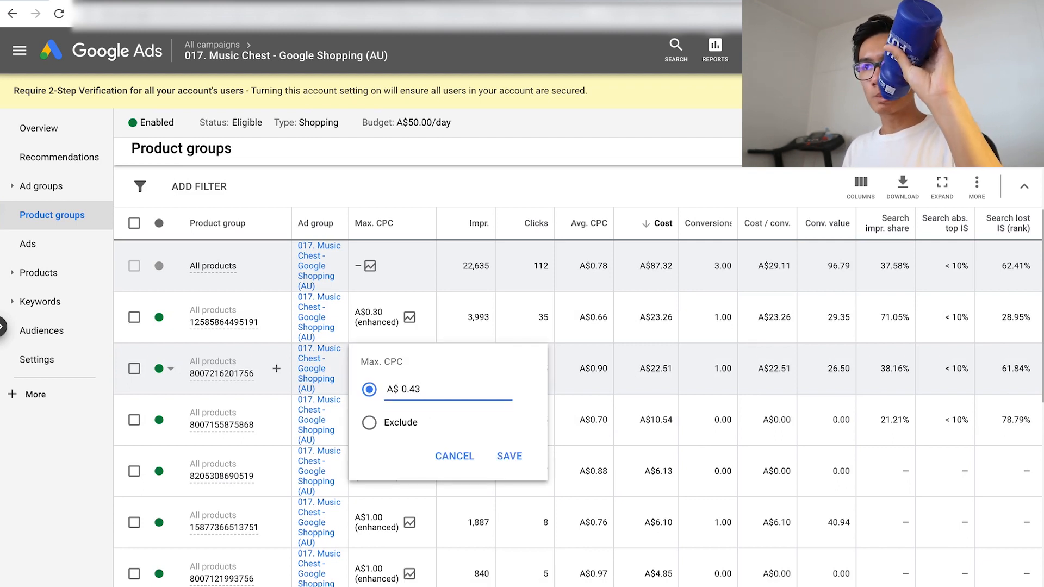
pyautogui.click(509, 458)
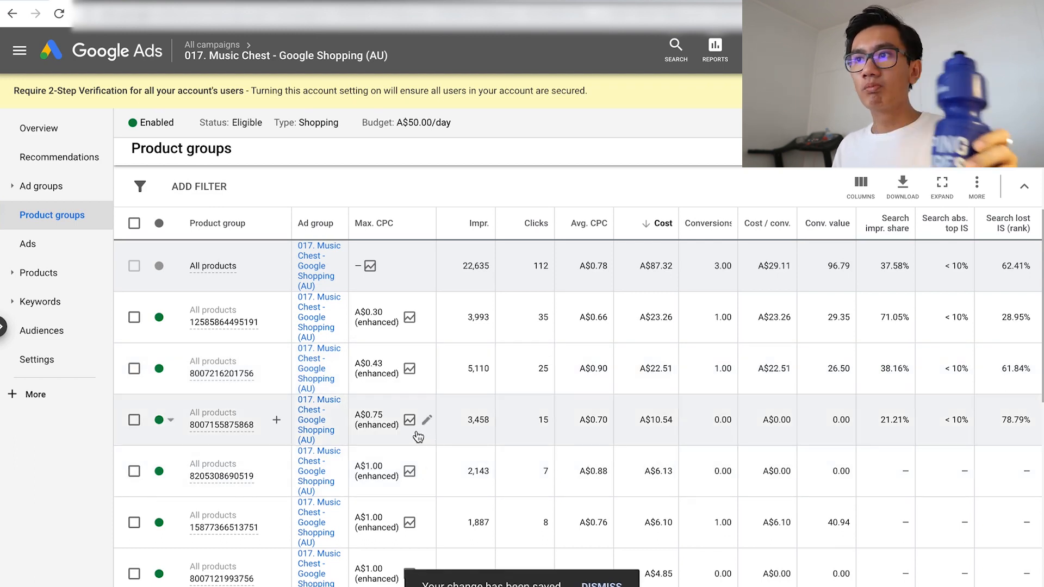
pyautogui.click(427, 420)
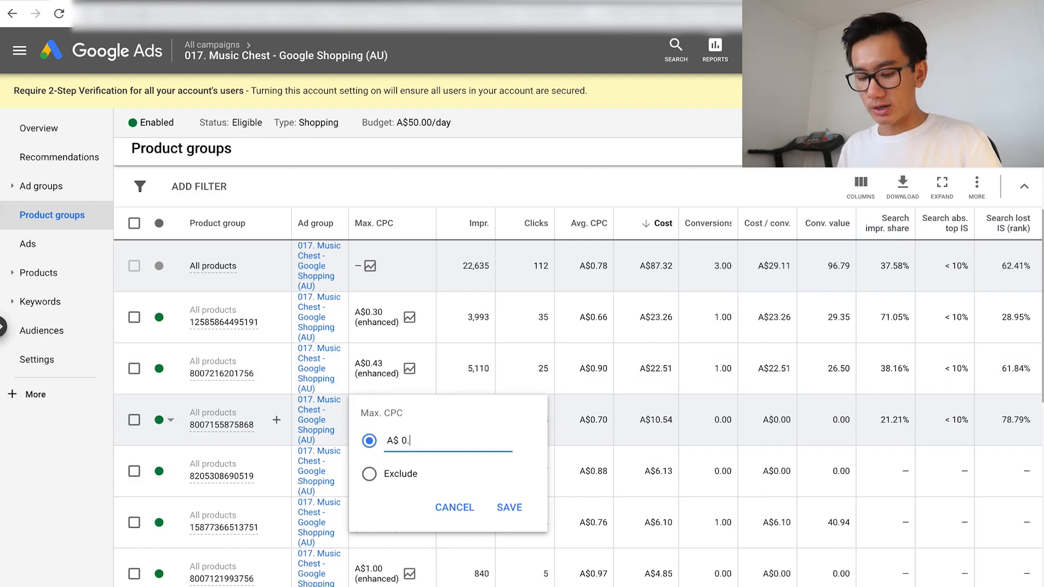
pyautogui.click(507, 507)
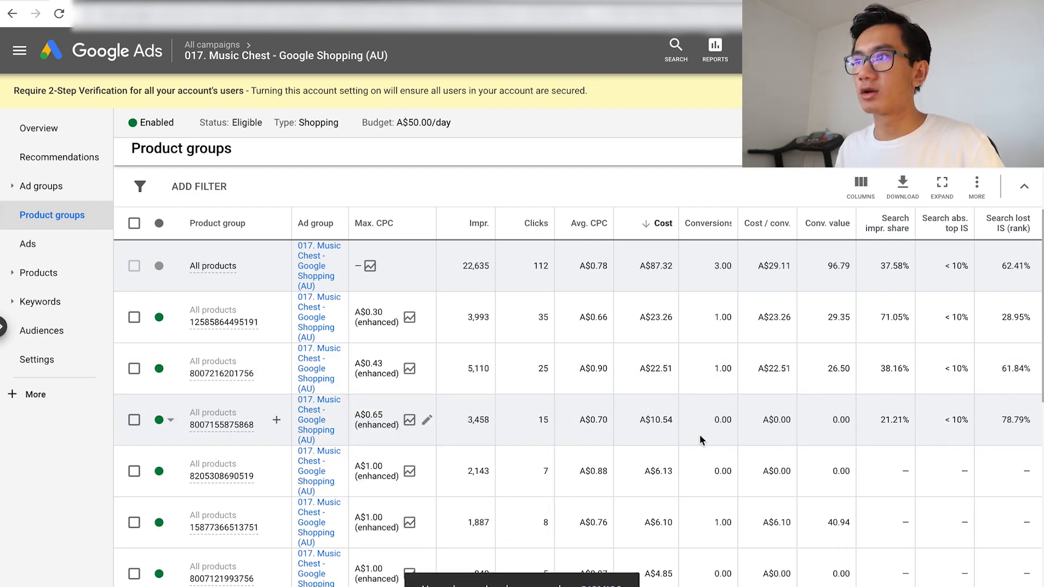
pyautogui.scroll(-5, 689, 441)
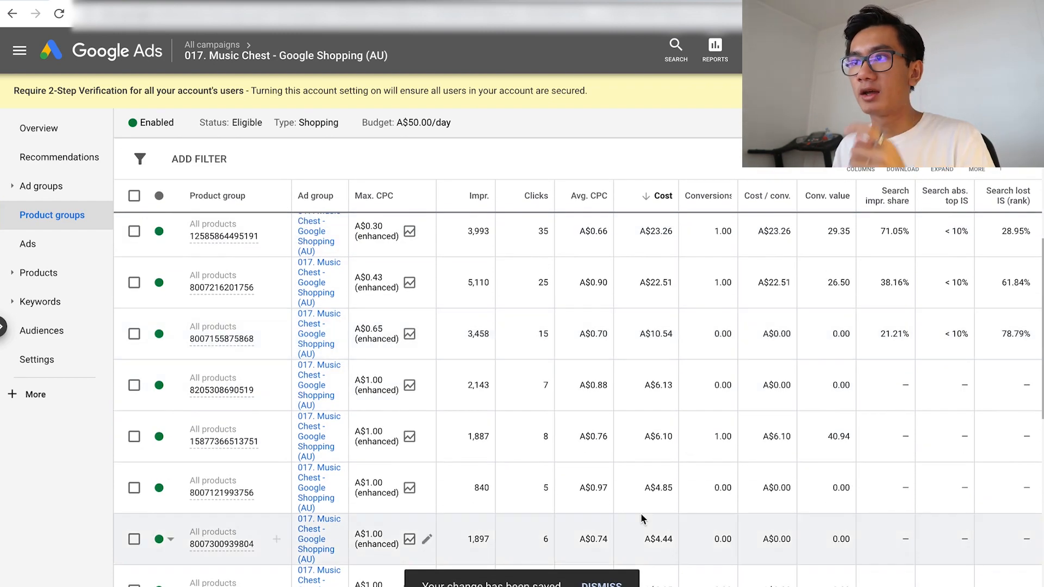
# Return to the campaigns list and open the Music Chest - Google Shopping (NL) campaign.
pyautogui.moveTo(222, 51)
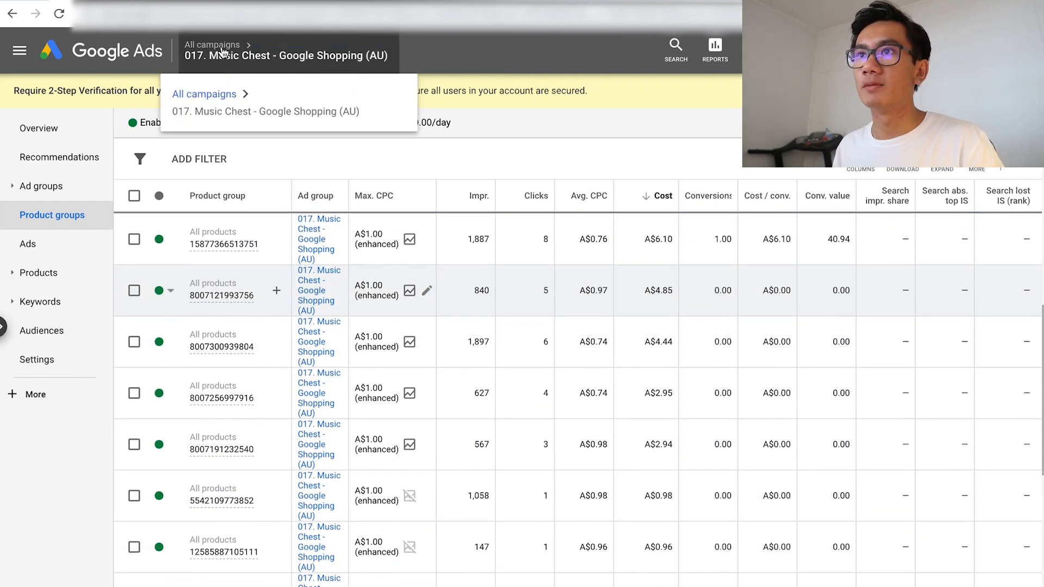
pyautogui.click(217, 95)
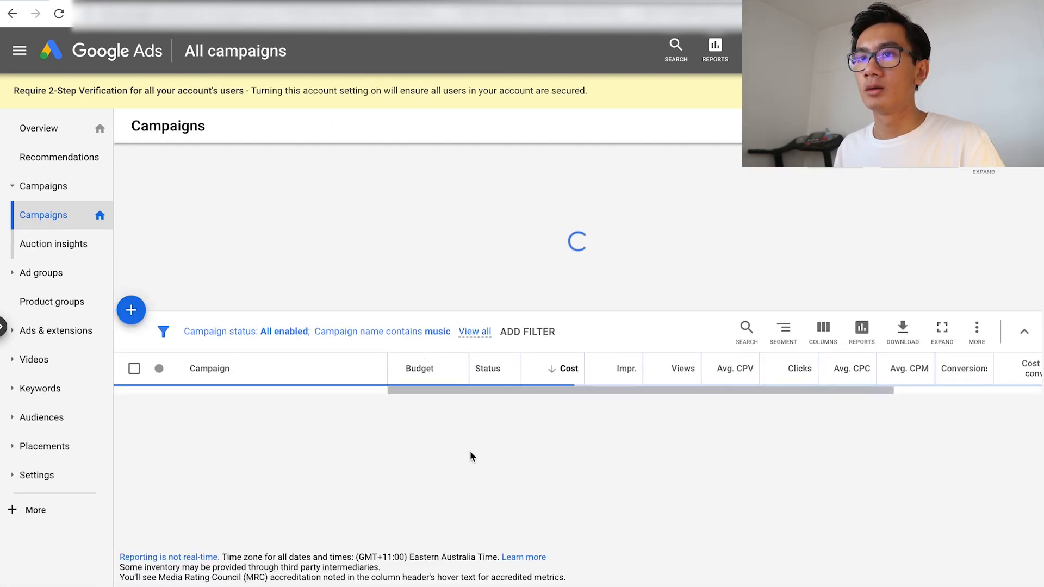
pyautogui.scroll(-2, 350, 506)
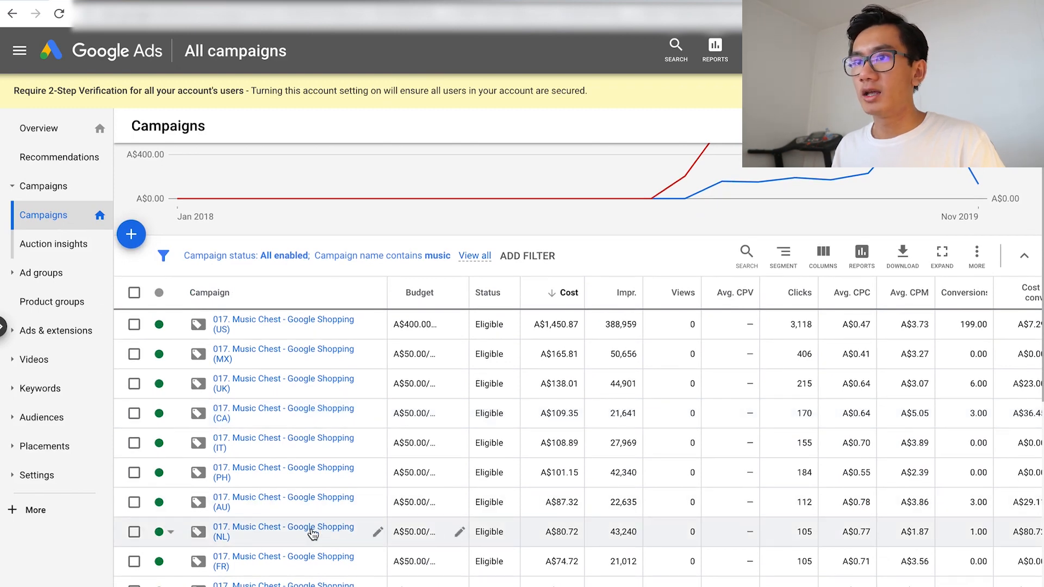
pyautogui.click(311, 529)
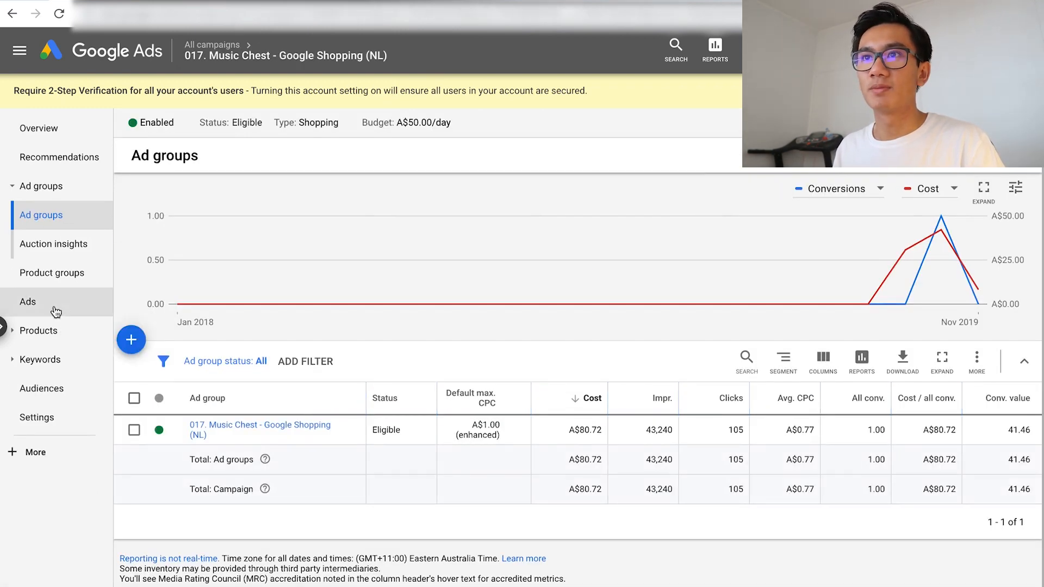
# Subdivide All products in the NL ad group by item ID, selecting every item and saving without editing bids.
pyautogui.click(264, 425)
pyautogui.click(280, 430)
pyautogui.click(435, 212)
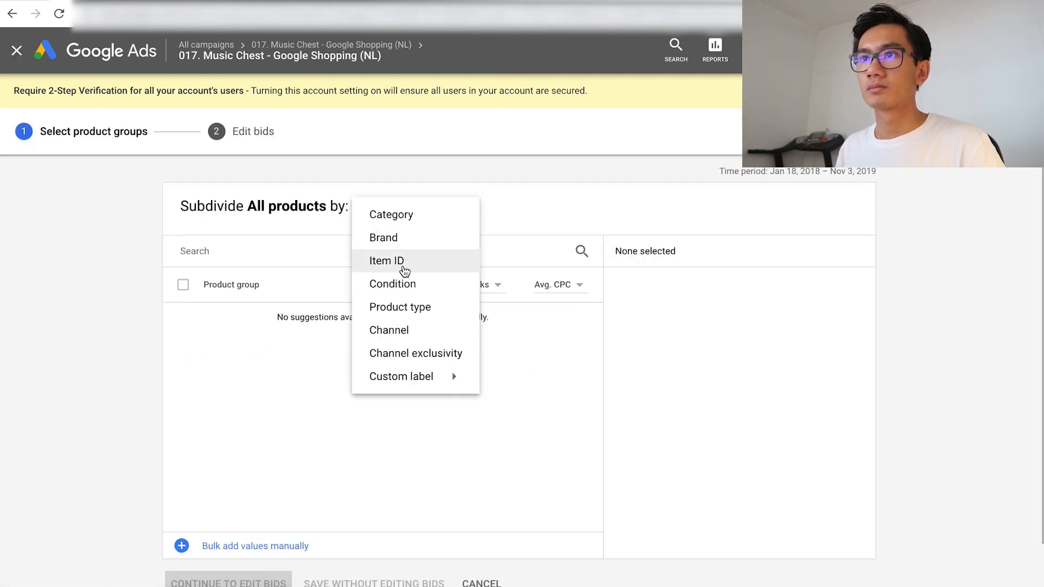
pyautogui.click(404, 262)
pyautogui.click(183, 284)
pyautogui.click(374, 581)
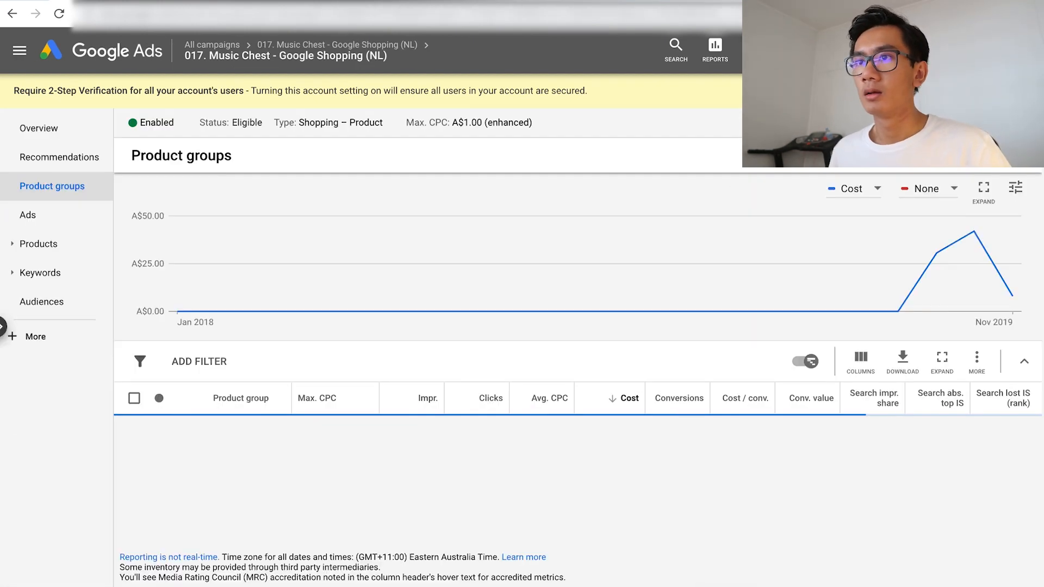
# Set the max. CPC of the NL product group starting 800721620 to A$0.35 and save it.
pyautogui.scroll(-2, 628, 351)
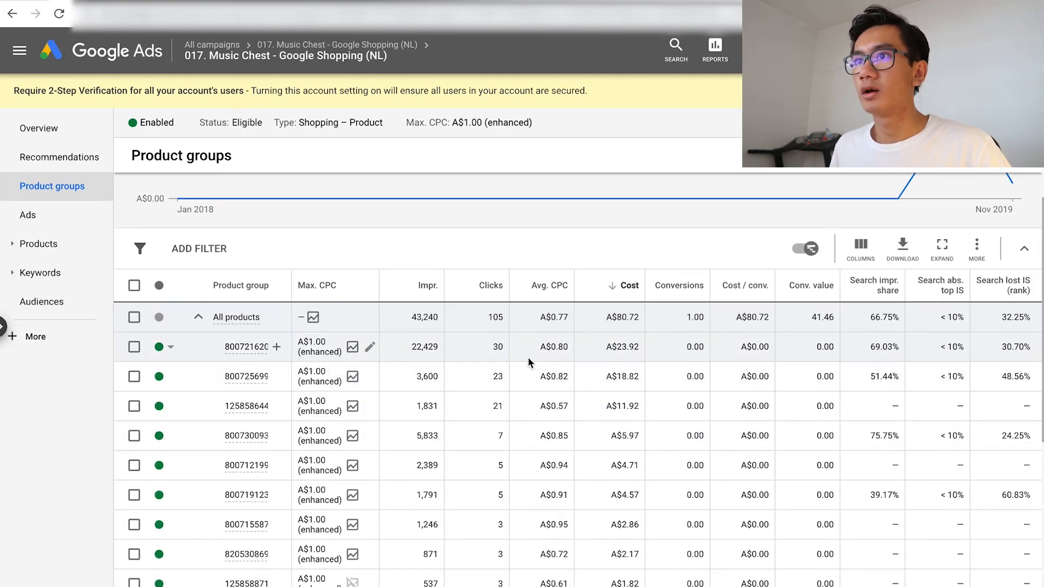
pyautogui.click(370, 348)
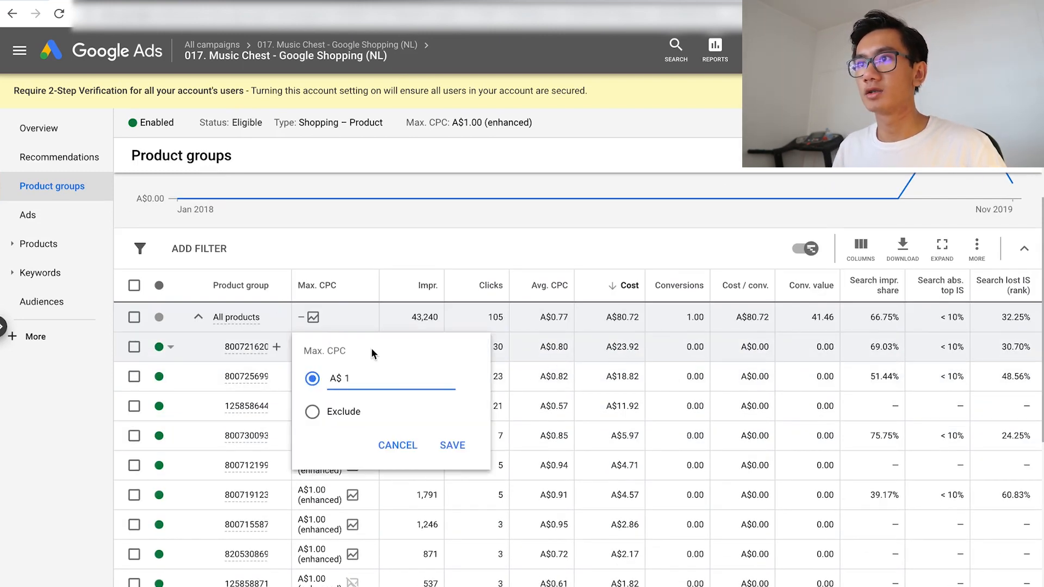
pyautogui.press('BackSpace')
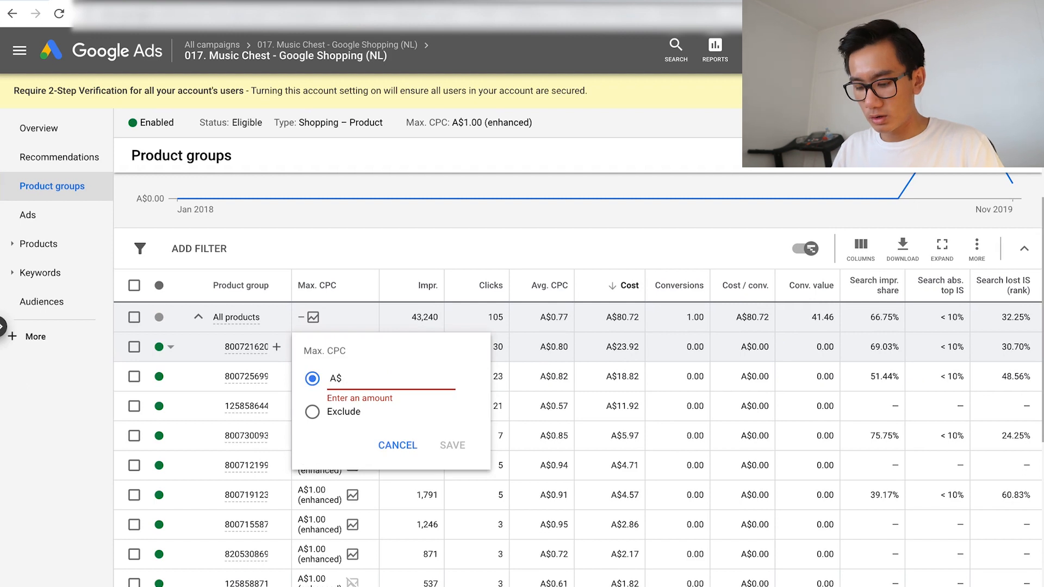
pyautogui.write('0.35')
pyautogui.click(445, 446)
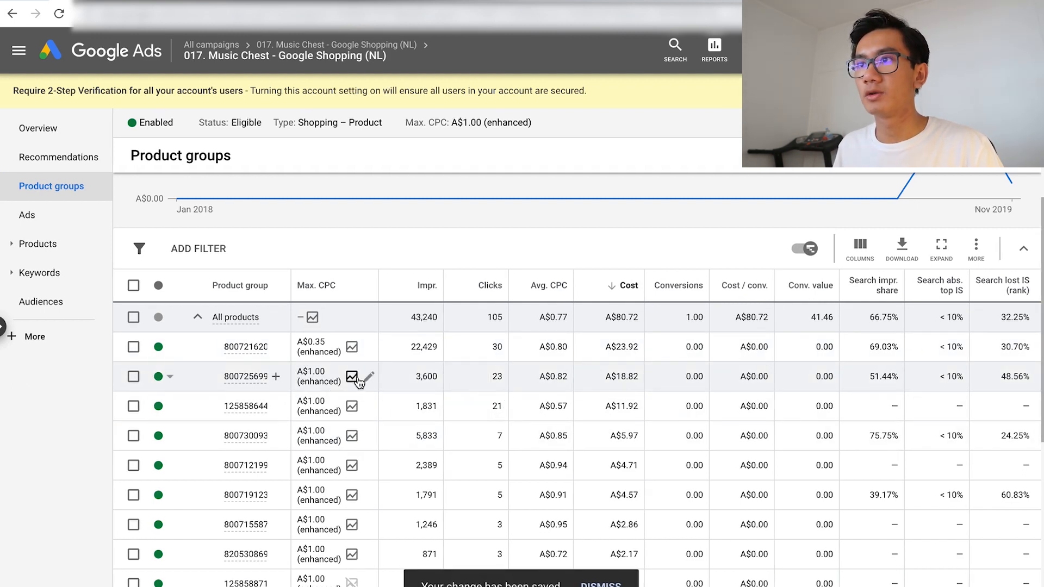
# Set the max. CPC of the NL product group starting 800725699 to A$0.40 and save it.
pyautogui.click(366, 376)
pyautogui.press('BackSpace')
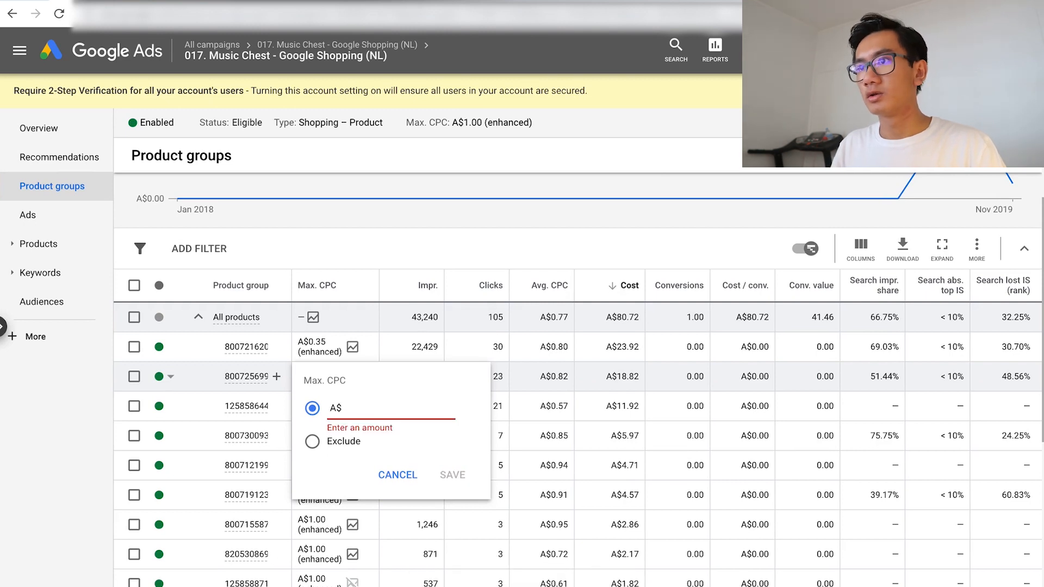
pyautogui.write('0.40')
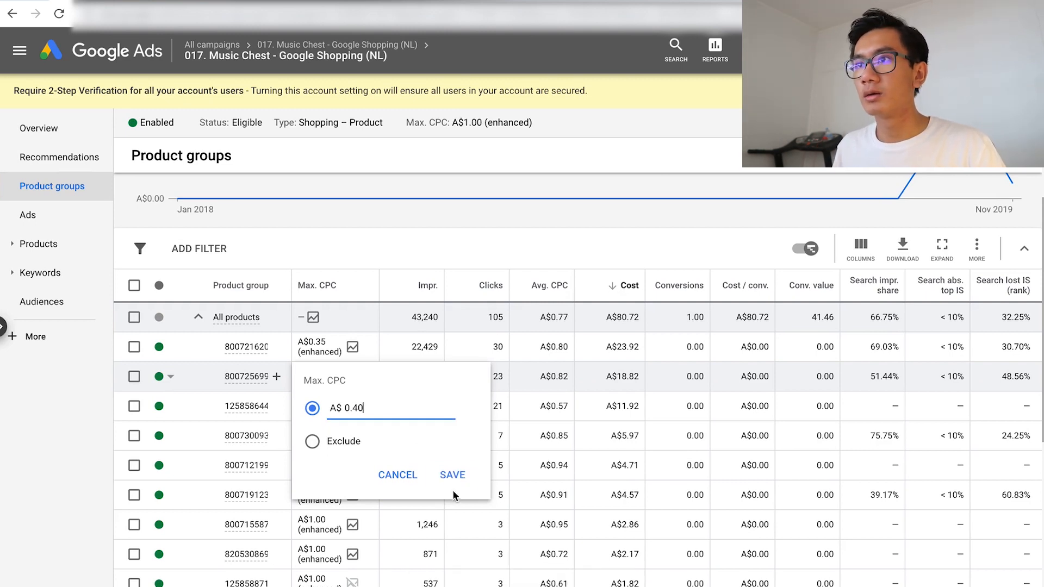
pyautogui.click(453, 476)
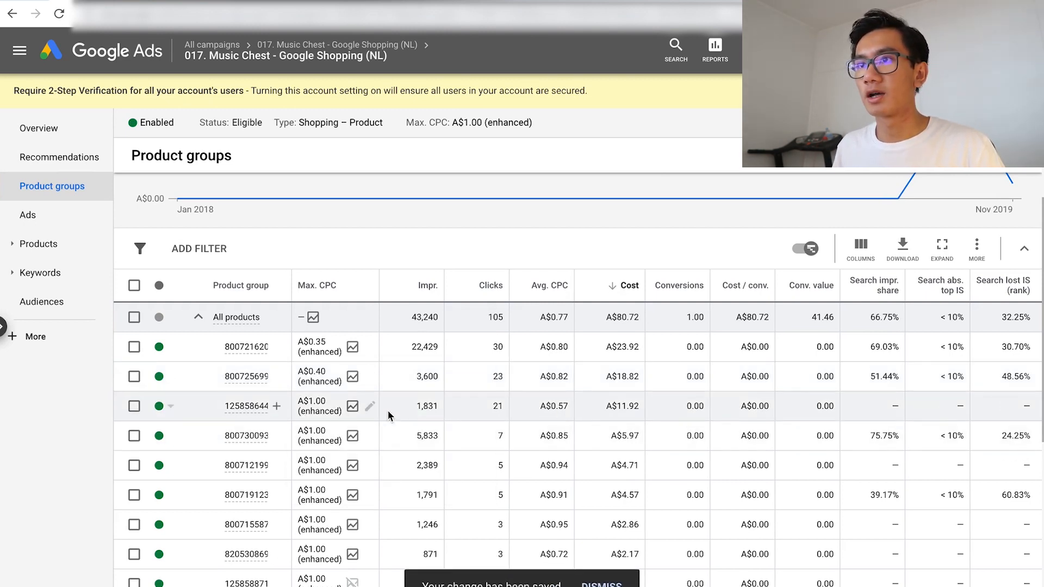
# Set the max. CPC of the NL product group starting 125858644 to A$0.50 and save it.
pyautogui.click(370, 407)
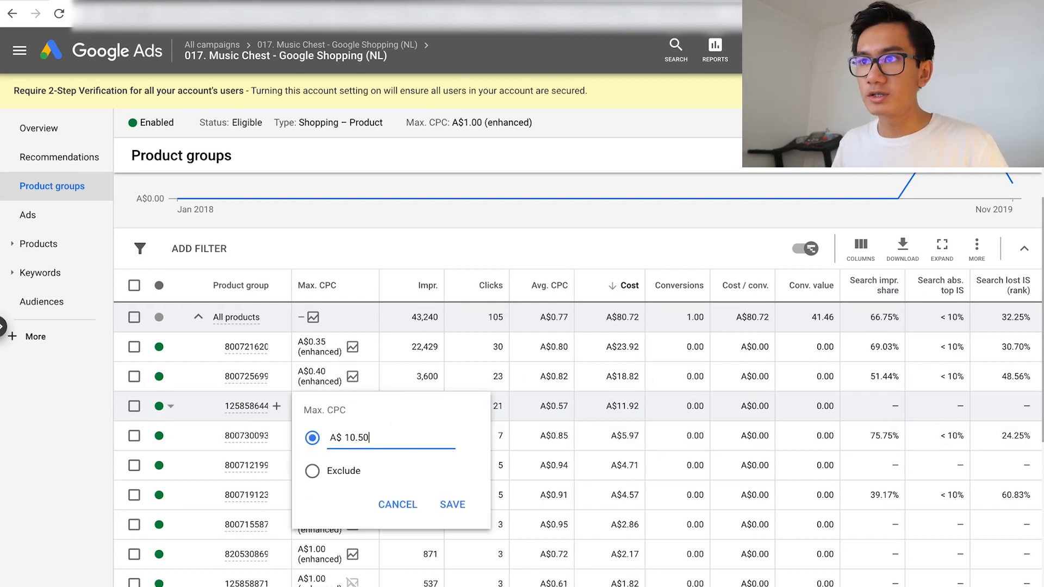
pyautogui.write('0')
pyautogui.press('BackSpace')
pyautogui.press('BackSpace')
pyautogui.write('0')
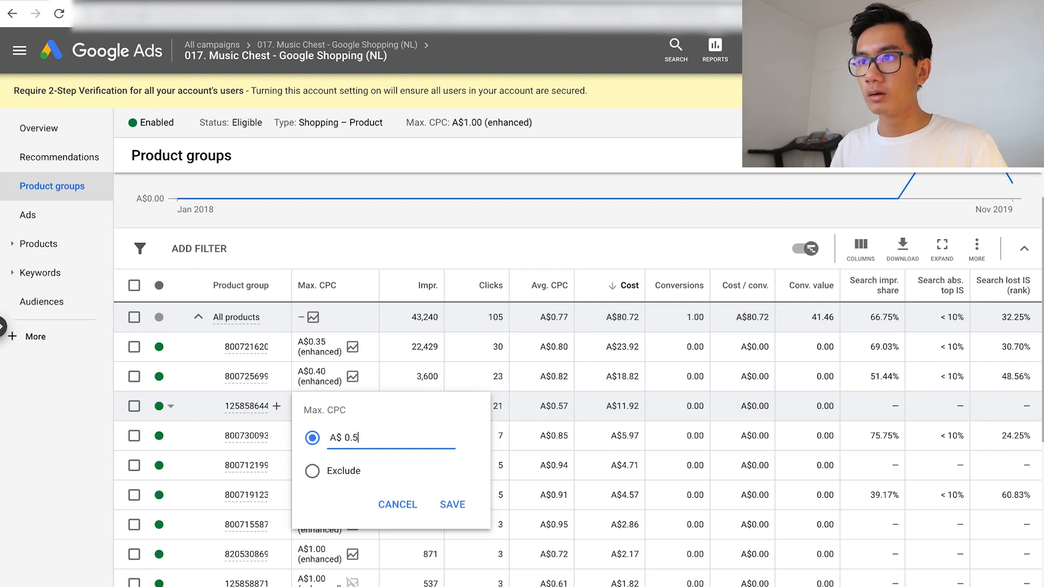
pyautogui.click(454, 503)
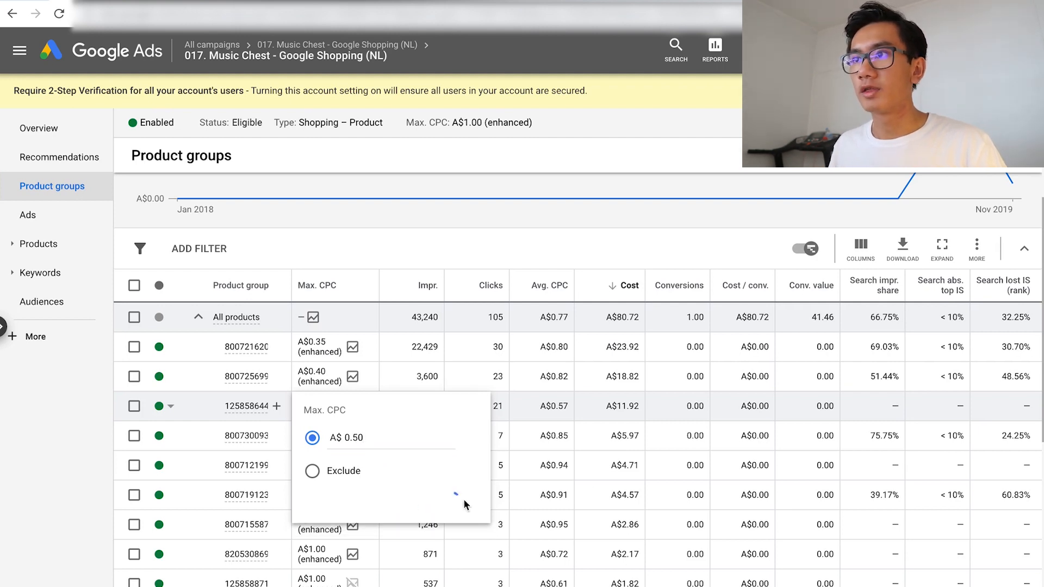
# Return to the campaigns list and open the Music Chest - Google Shopping (FR) campaign.
pyautogui.click(220, 54)
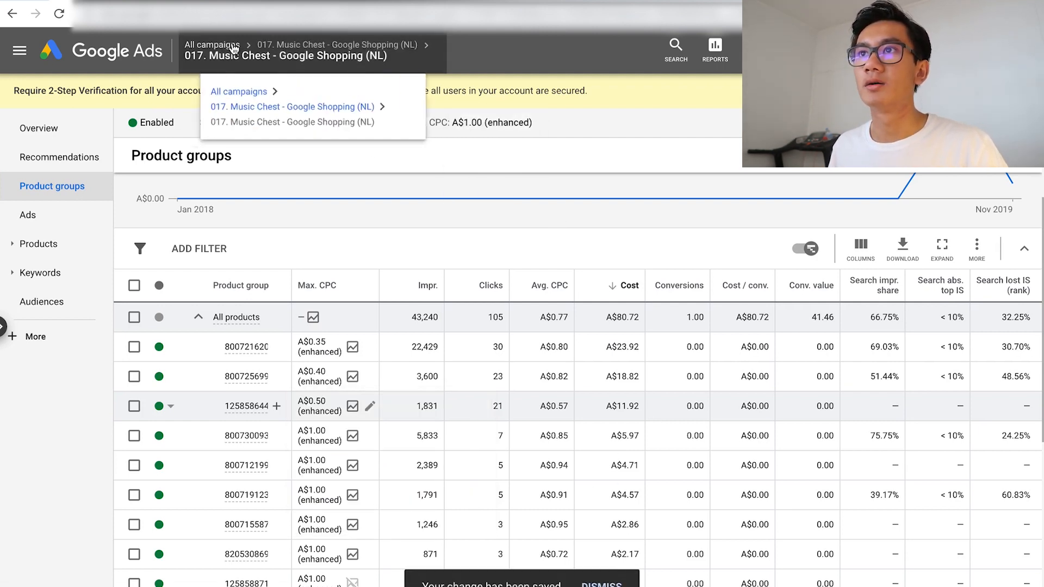
pyautogui.click(223, 89)
pyautogui.scroll(-3, 413, 469)
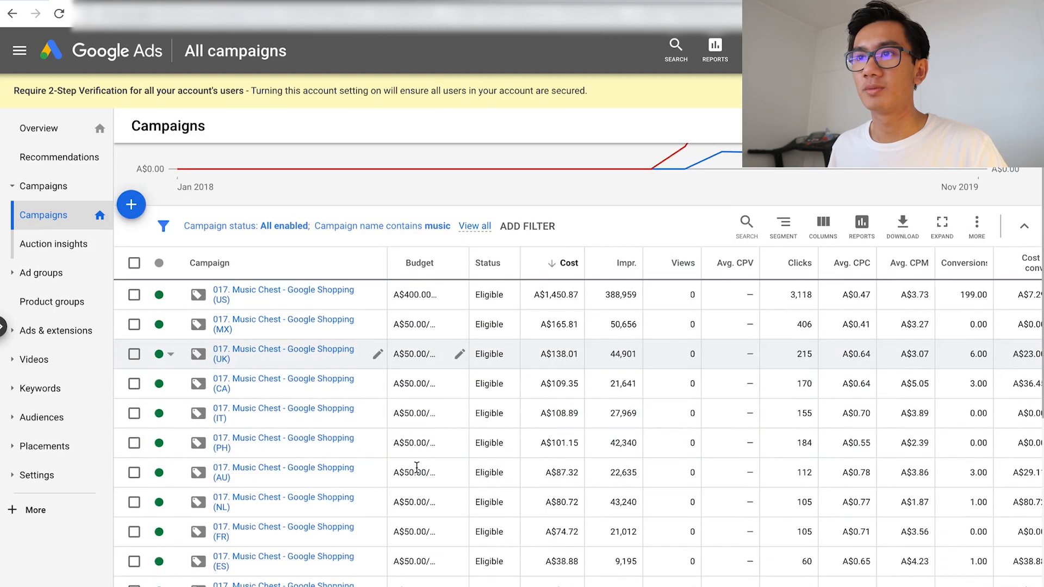
pyautogui.scroll(-1, 359, 504)
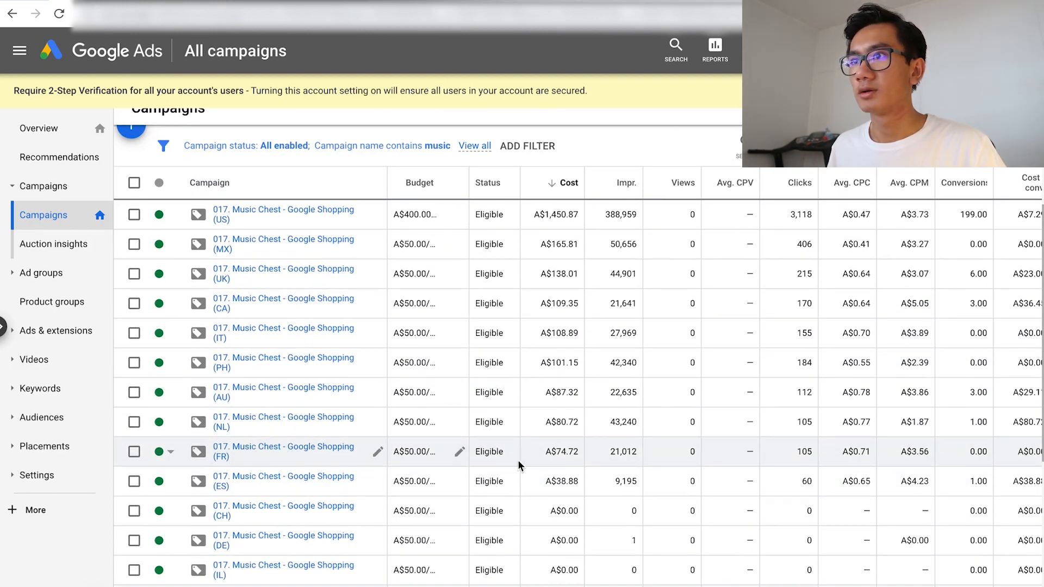
pyautogui.click(276, 451)
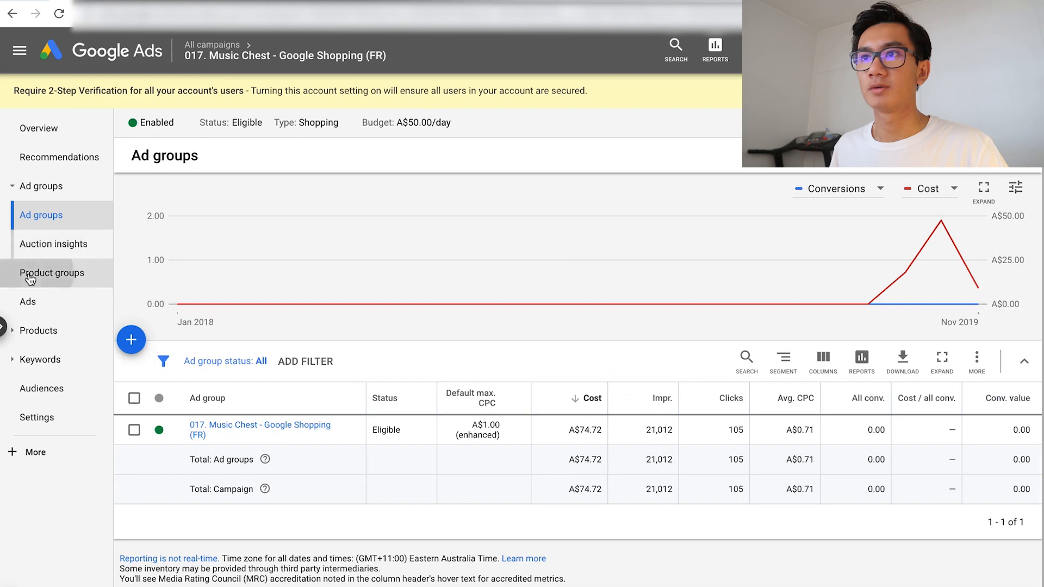
# Subdivide All products in the FR campaign by item ID, selecting every item and saving without editing bids.
pyautogui.click(33, 273)
pyautogui.click(277, 444)
pyautogui.click(356, 219)
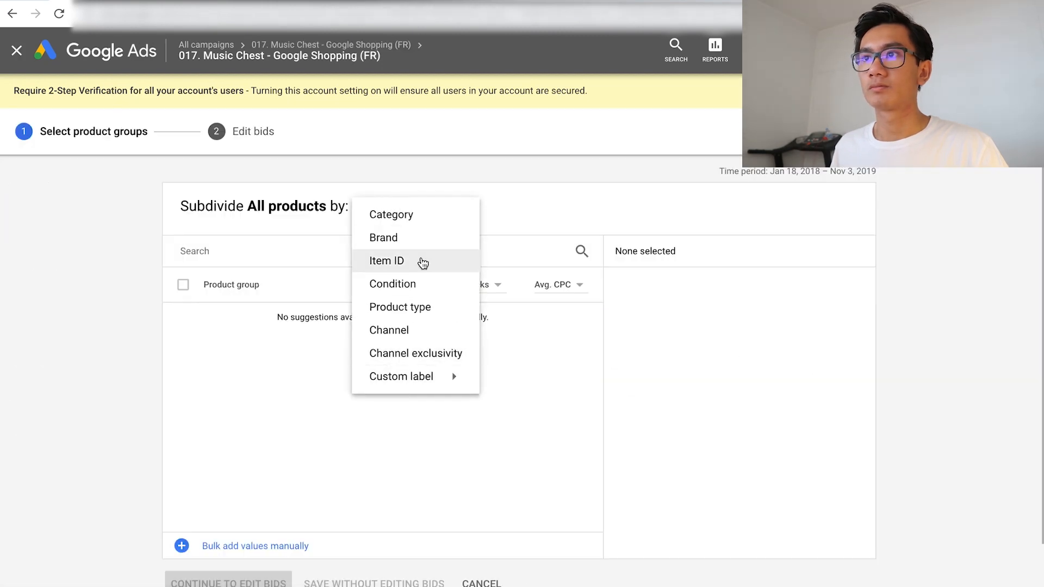
pyautogui.click(422, 262)
pyautogui.click(182, 284)
pyautogui.click(381, 579)
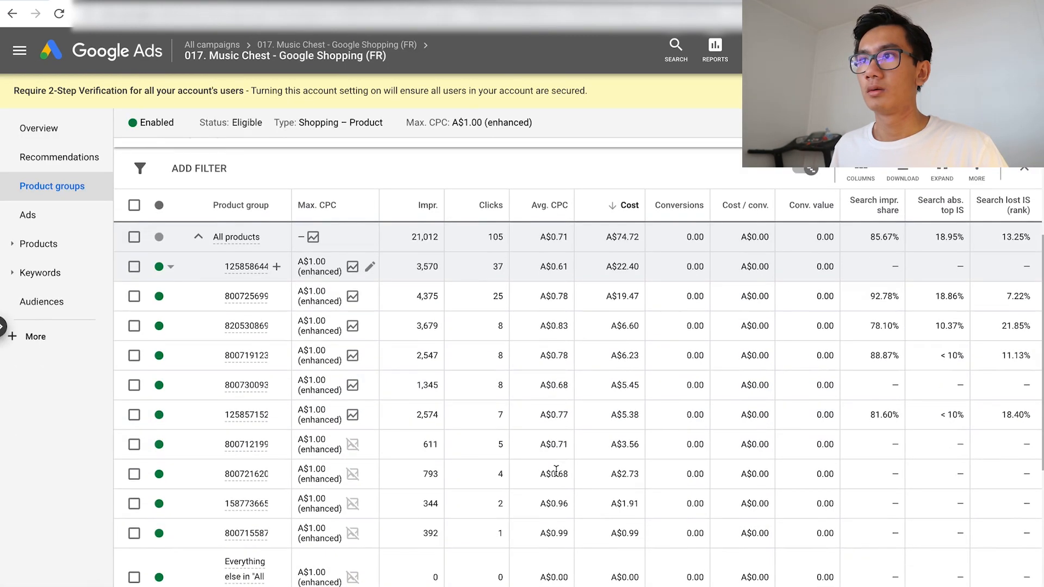
# Set the max. CPC of the FR product group starting 125858644 to A$0.25 and save it.
pyautogui.scroll(-2, 525, 338)
pyautogui.click(370, 337)
pyautogui.press('BackSpace')
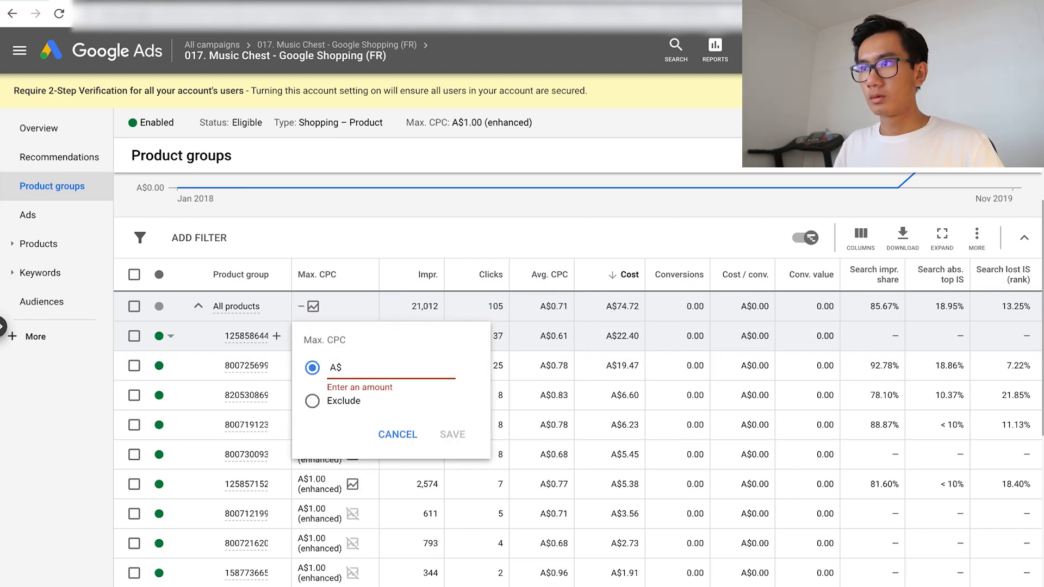
pyautogui.write('0.25')
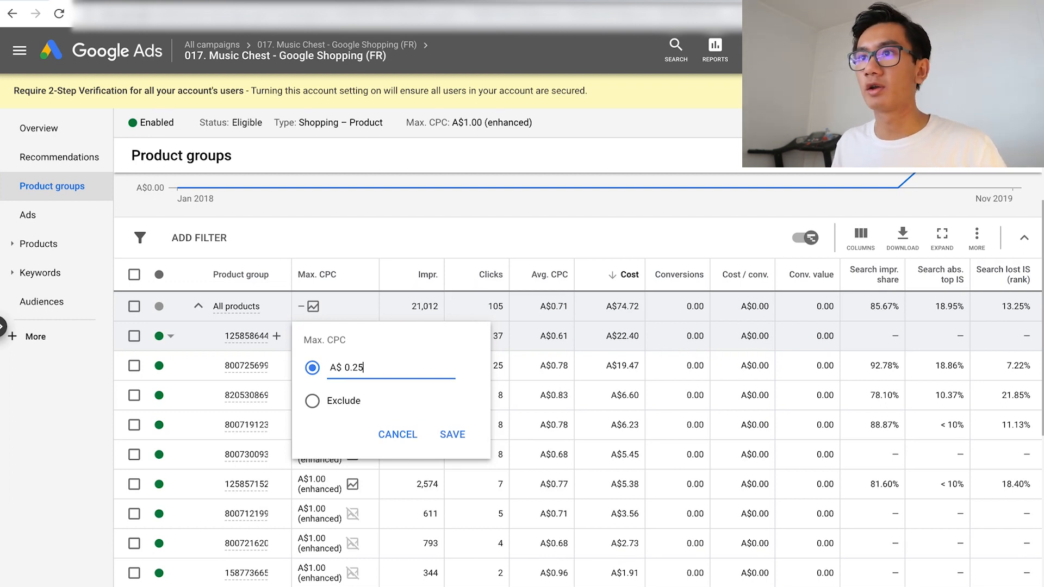
pyautogui.click(452, 435)
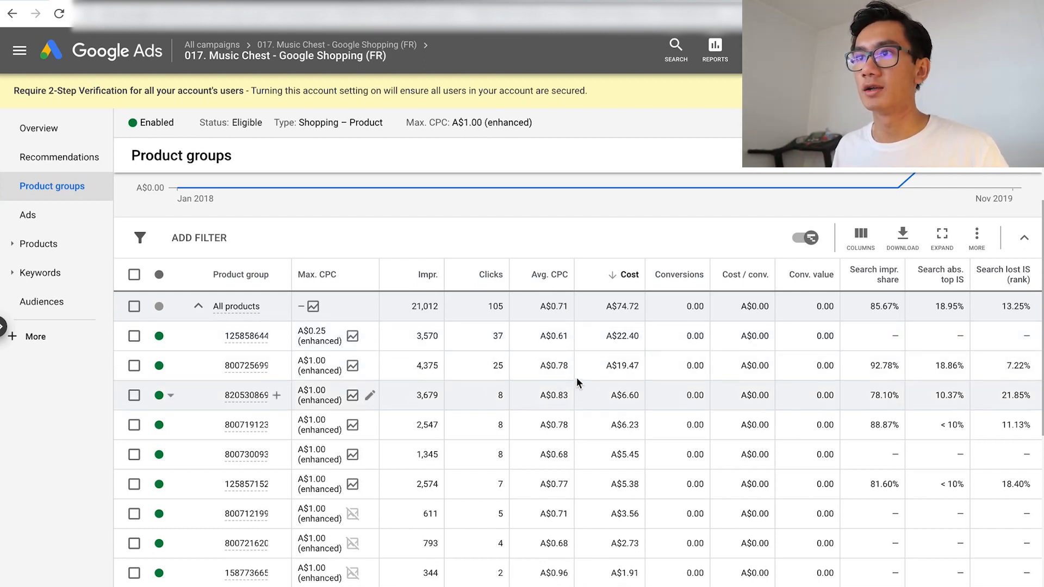
# Set the max. CPC of the FR product group starting 800725699 to A$0.35 and save it.
pyautogui.click(369, 366)
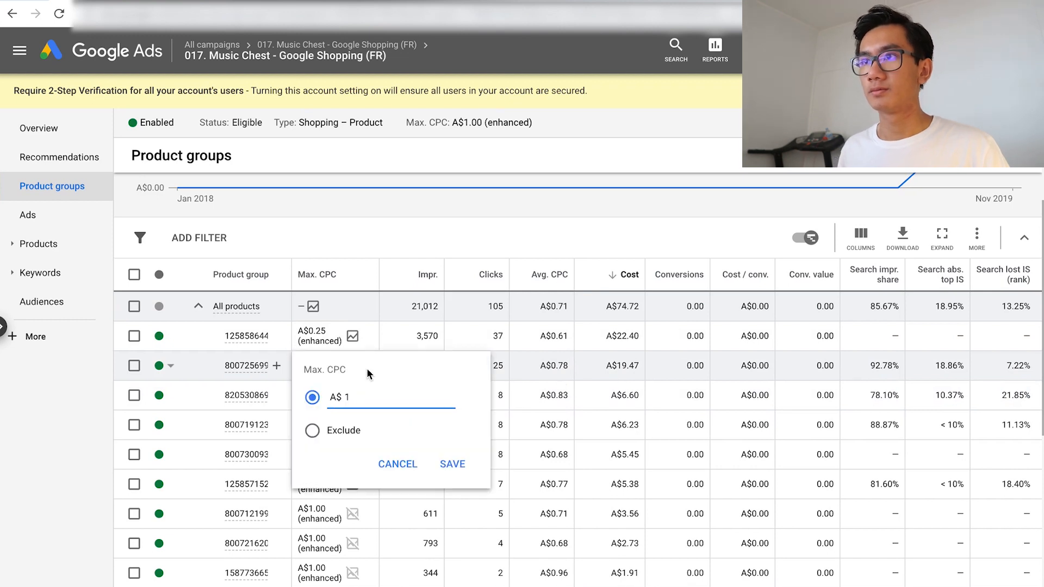
pyautogui.press('BackSpace')
pyautogui.write('0.35')
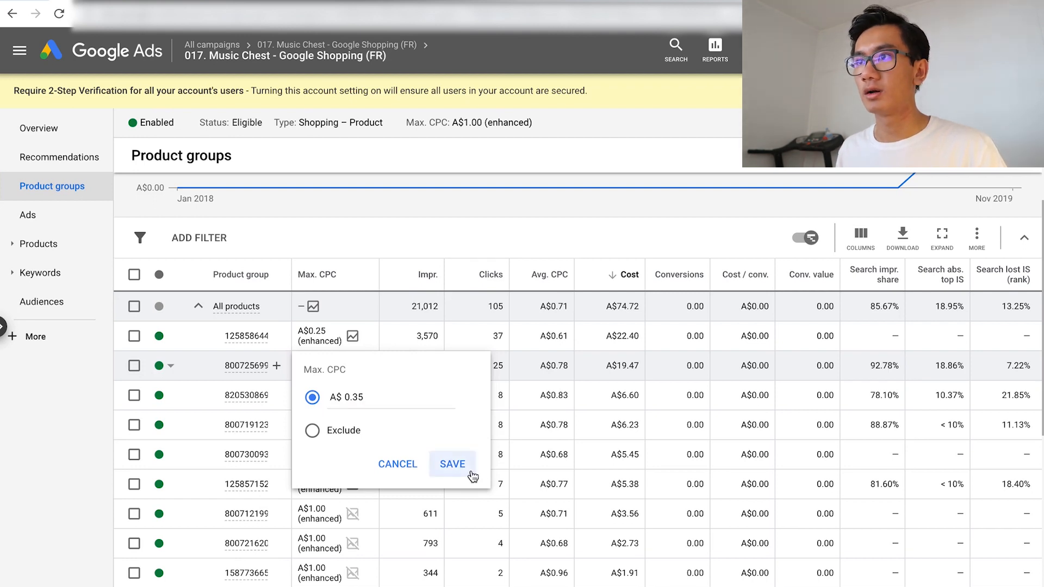
pyautogui.click(460, 466)
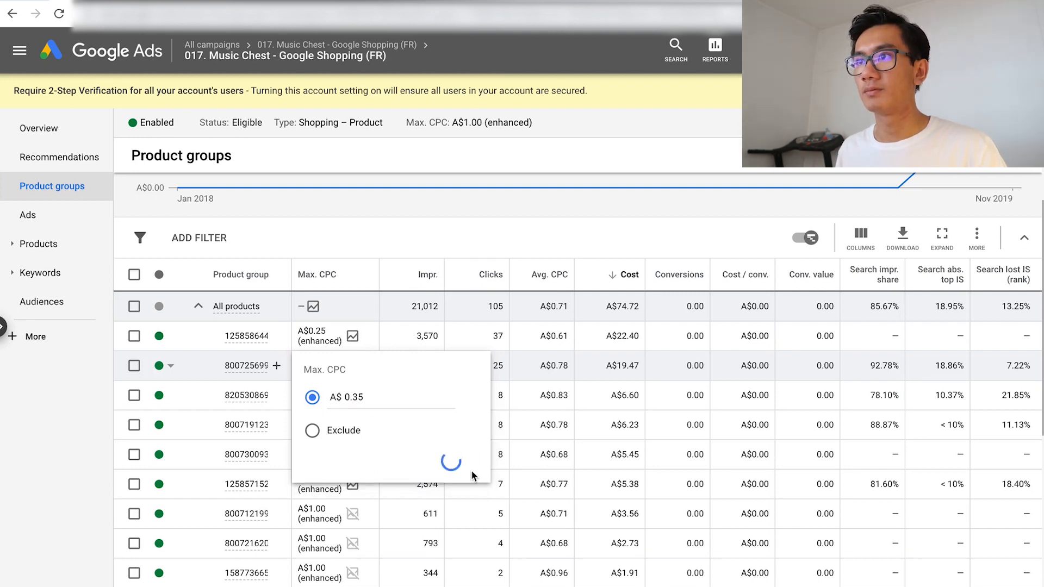
# Return to the campaigns list and open the Music Chest - Google Shopping (ES) campaign.
pyautogui.moveTo(227, 52)
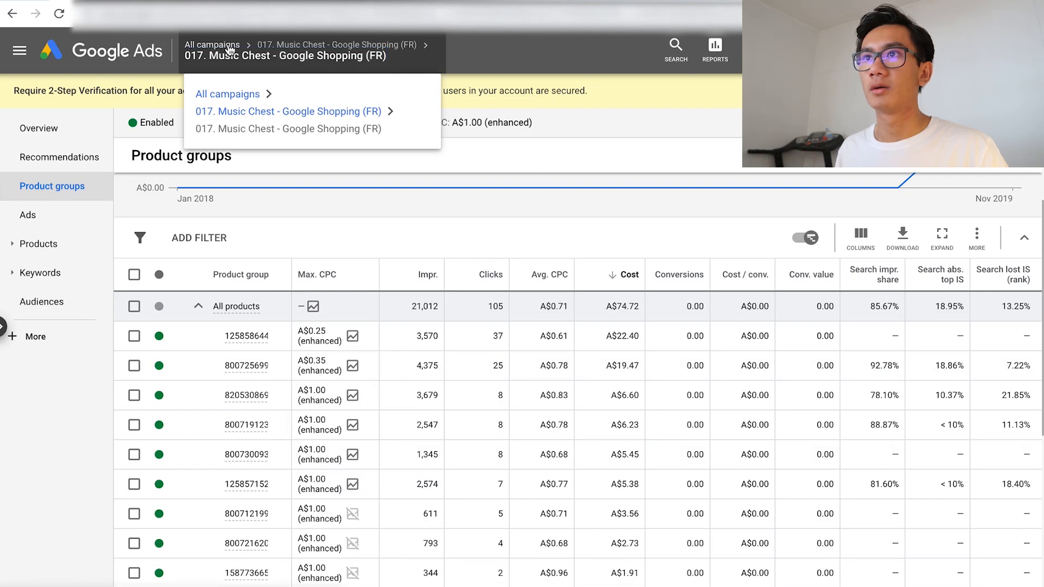
pyautogui.click(231, 92)
pyautogui.scroll(-4, 429, 465)
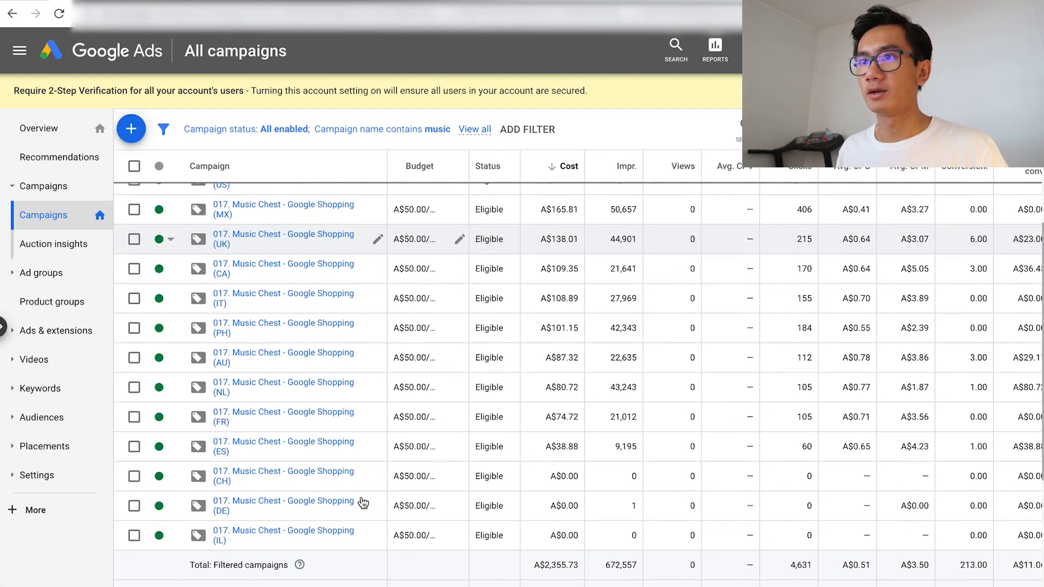
pyautogui.click(282, 444)
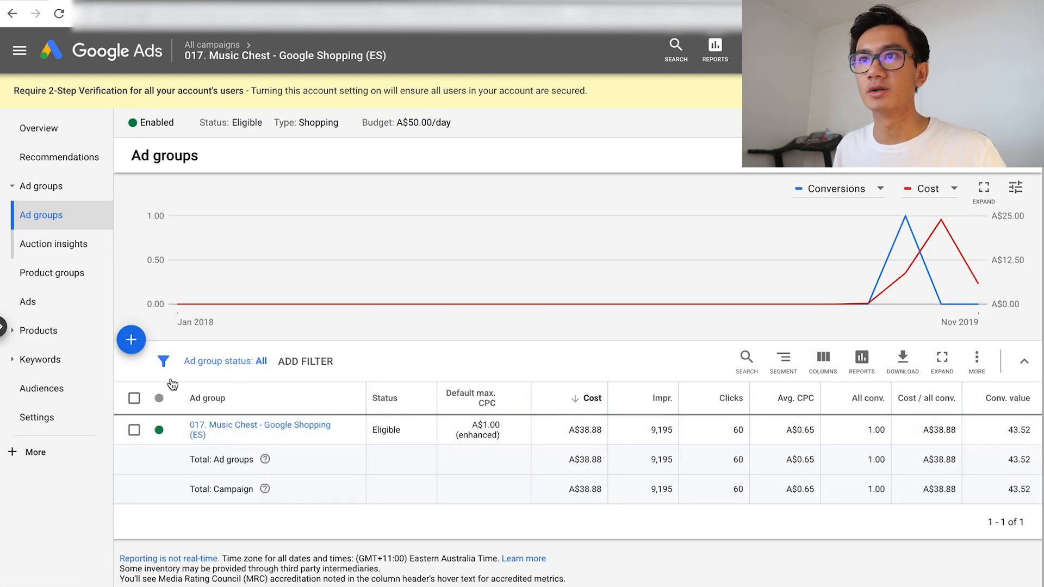
# Subdivide All products in the ES campaign by item ID, selecting every item and saving without editing bids.
pyautogui.click(66, 272)
pyautogui.click(134, 433)
pyautogui.click(275, 443)
pyautogui.click(402, 220)
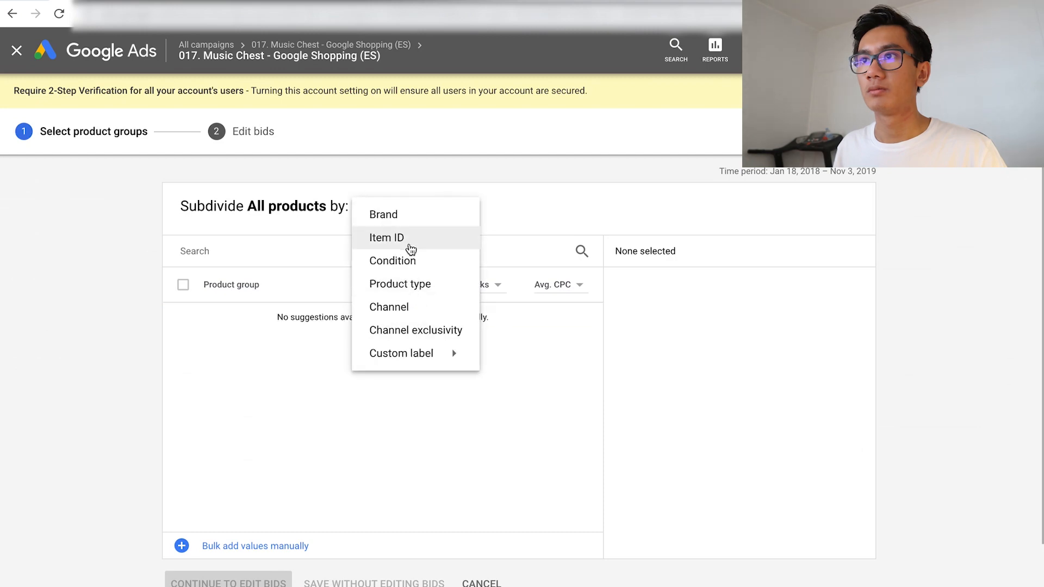
pyautogui.click(406, 237)
pyautogui.click(182, 284)
pyautogui.click(374, 582)
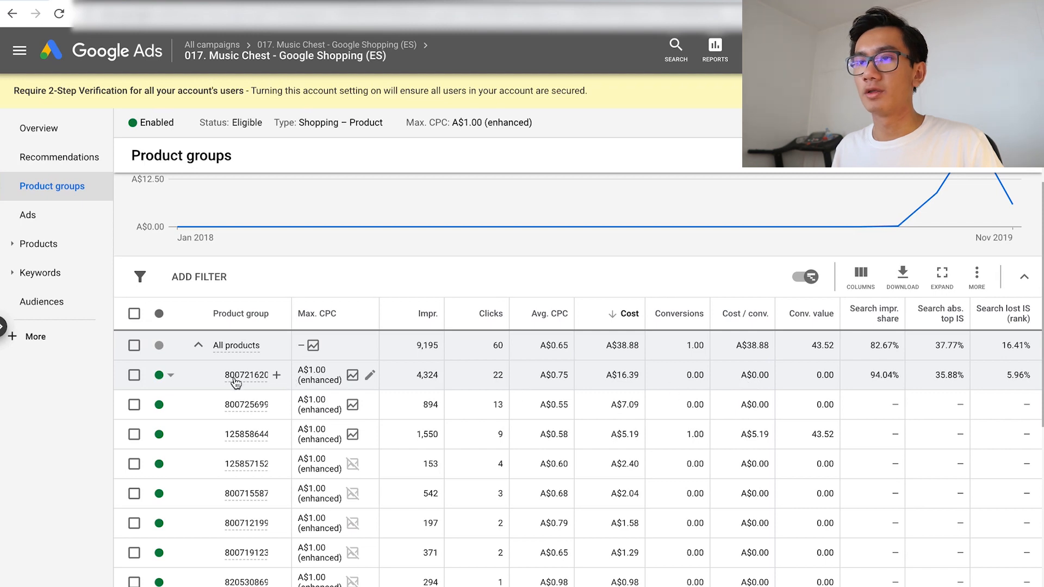
# Set the max. CPC of the ES product group starting 800721620 to A$0.45 and save it.
pyautogui.moveTo(235, 384)
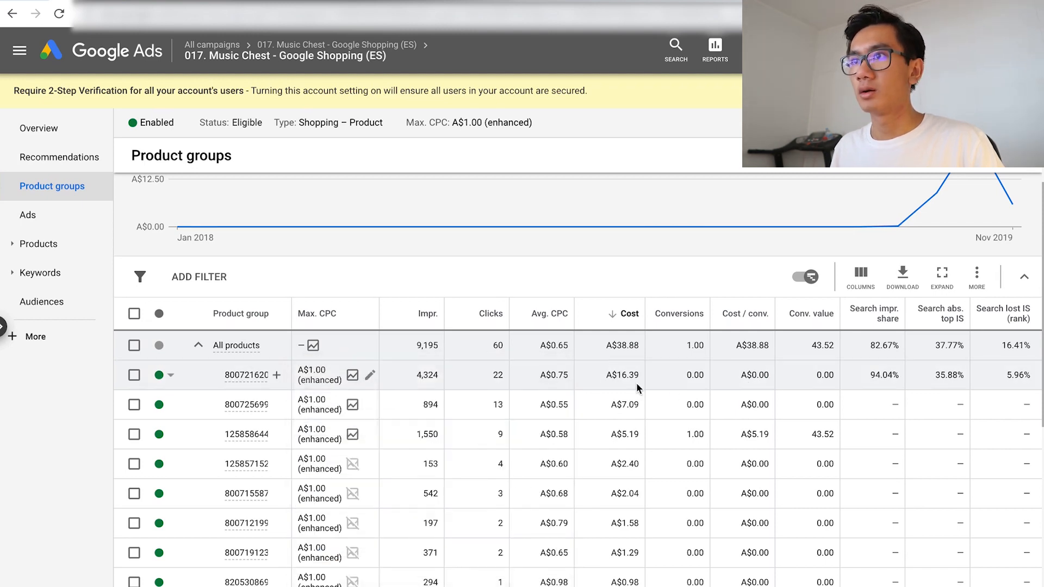
pyautogui.click(370, 376)
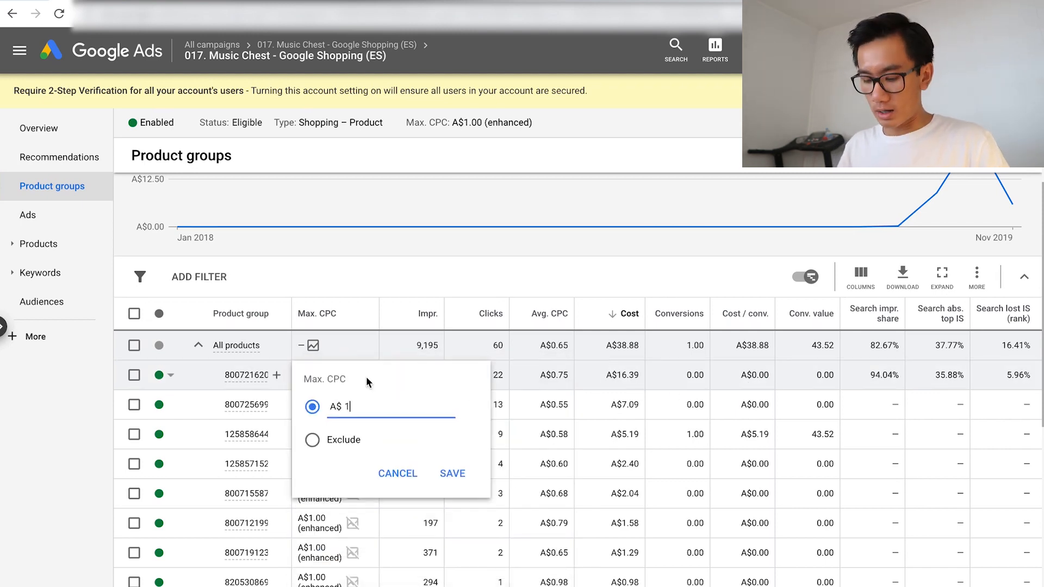
pyautogui.press('BackSpace')
pyautogui.write('0.45')
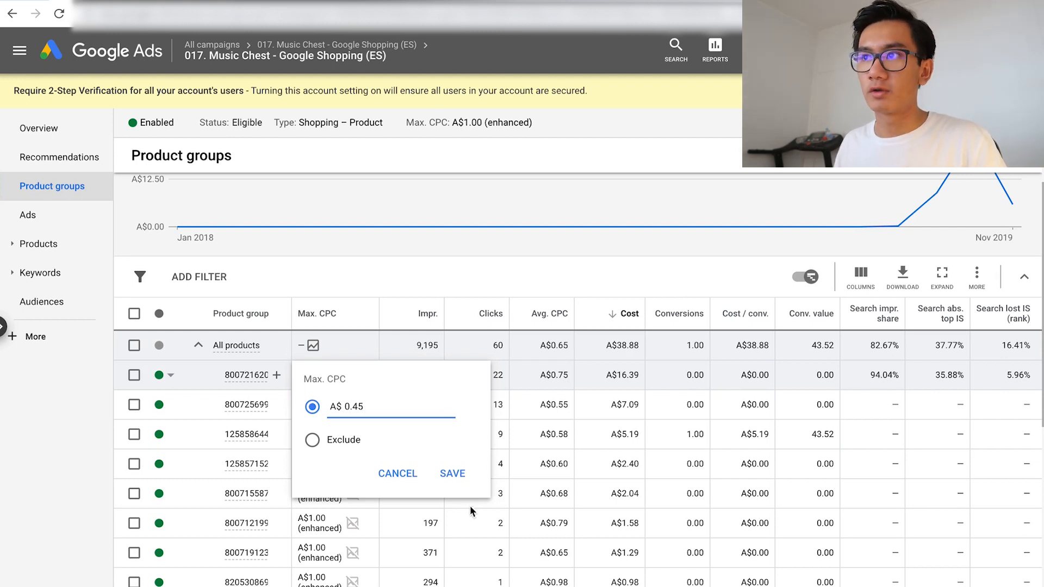
pyautogui.click(452, 472)
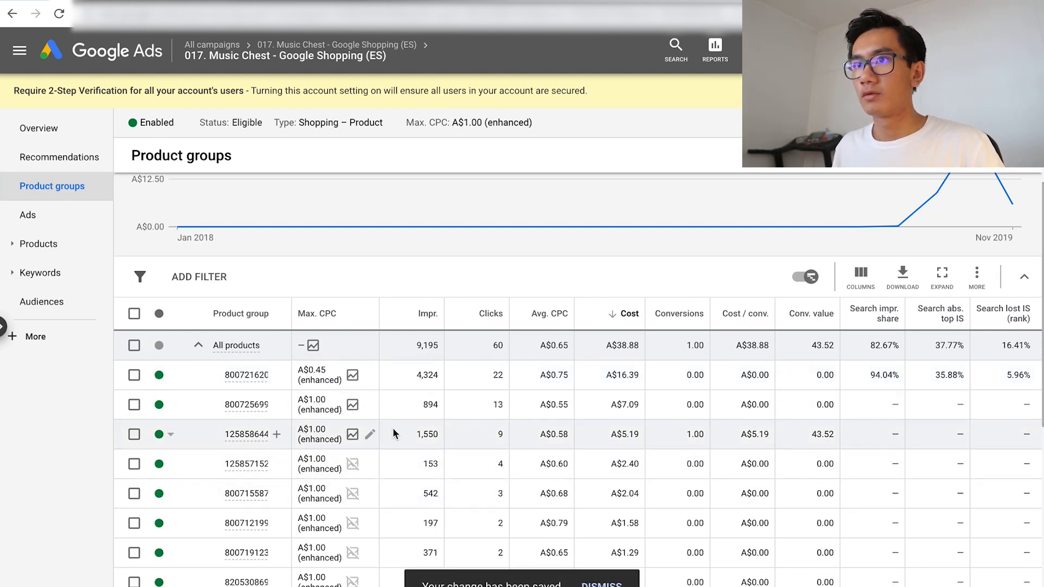
# Set the max. CPC of the ES product group starting 800725699 to A$0.60, save it and return to the campaigns list.
pyautogui.click(237, 437)
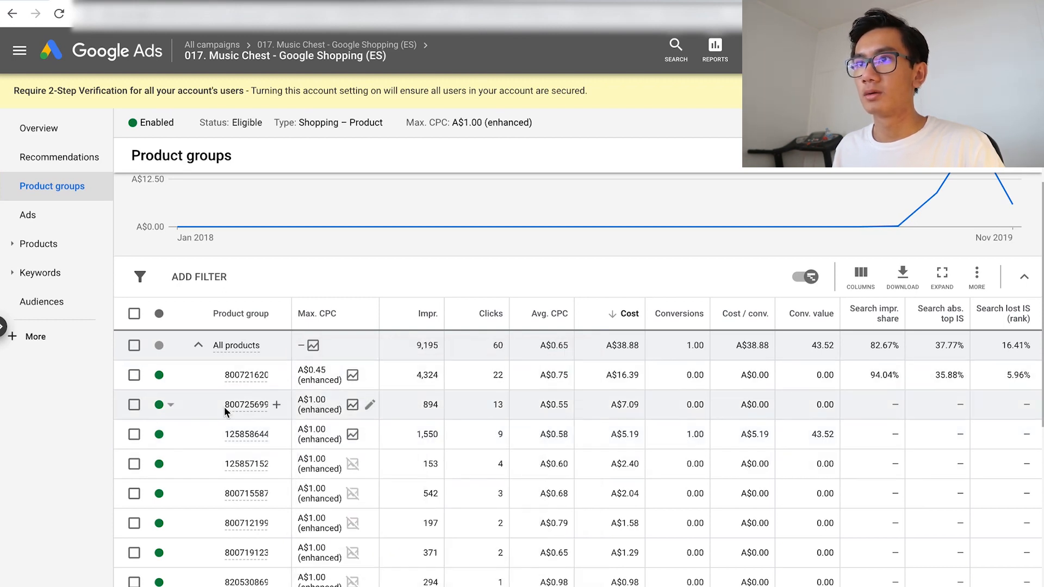
pyautogui.moveTo(245, 411)
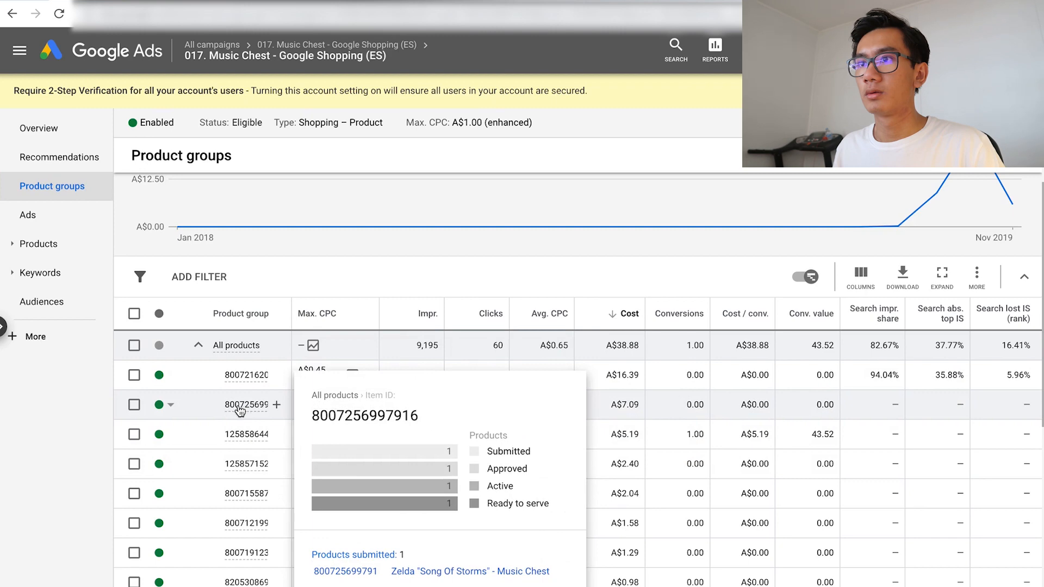
pyautogui.click(374, 409)
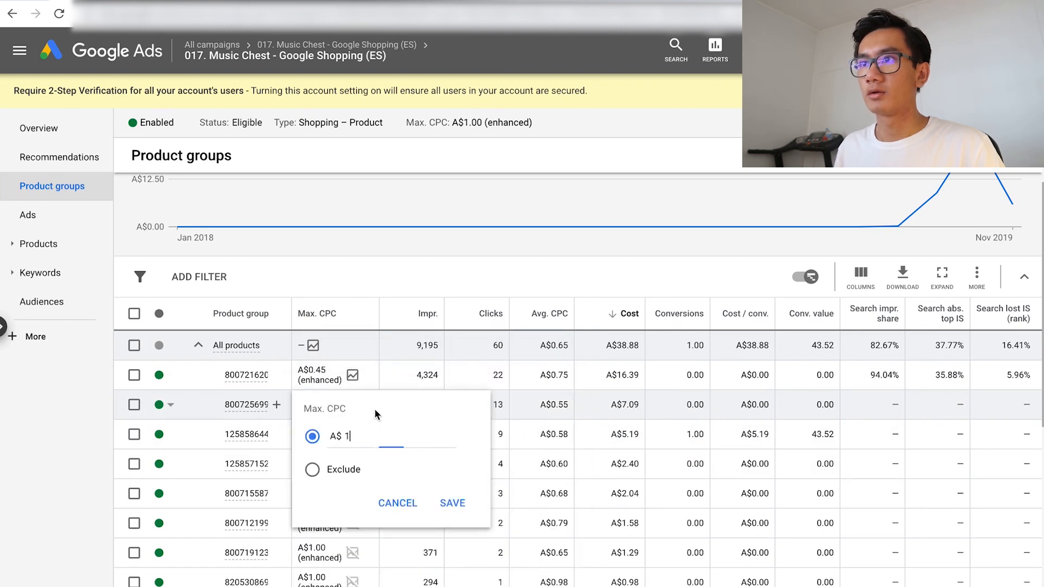
pyautogui.write('0.')
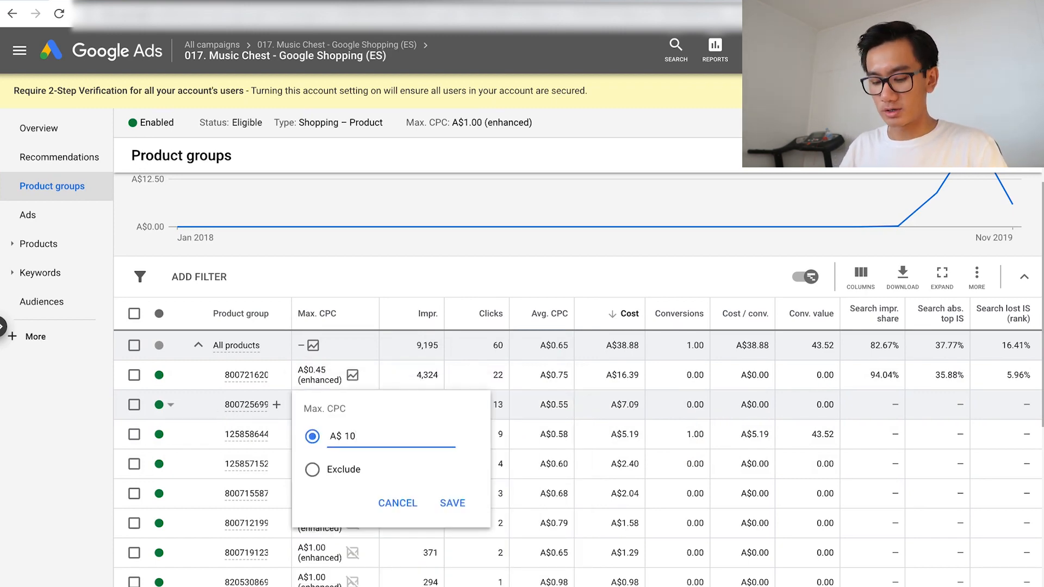
pyautogui.press('BackSpace')
pyautogui.press('BackSpace')
pyautogui.write('0.')
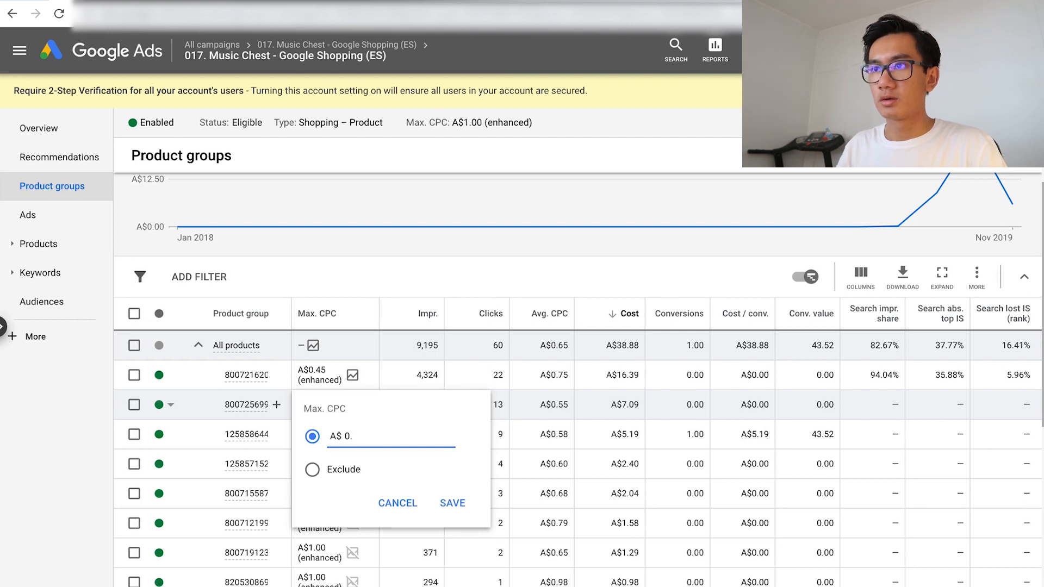
pyautogui.write('60')
pyautogui.click(453, 502)
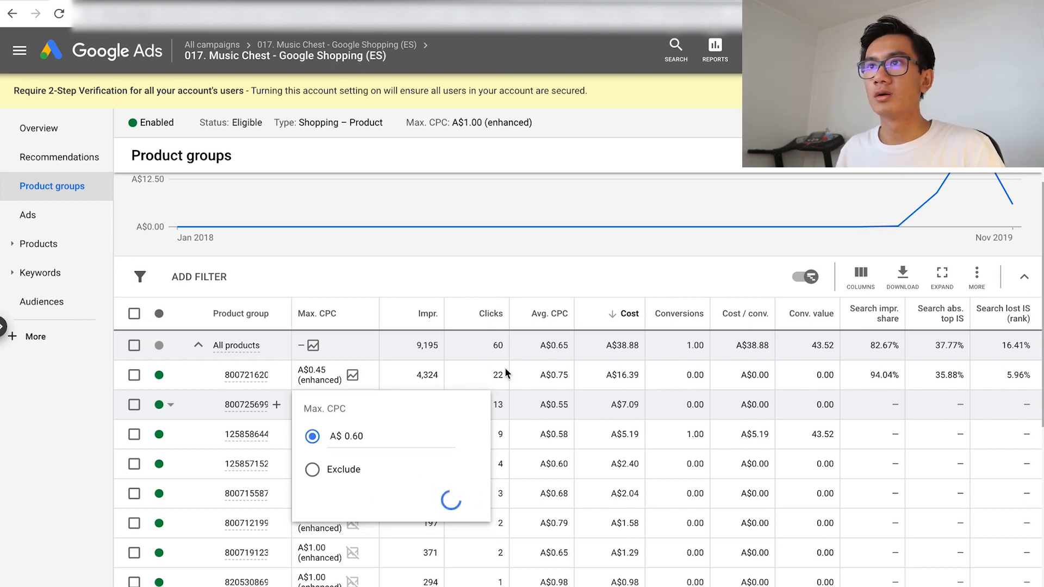
pyautogui.click(217, 46)
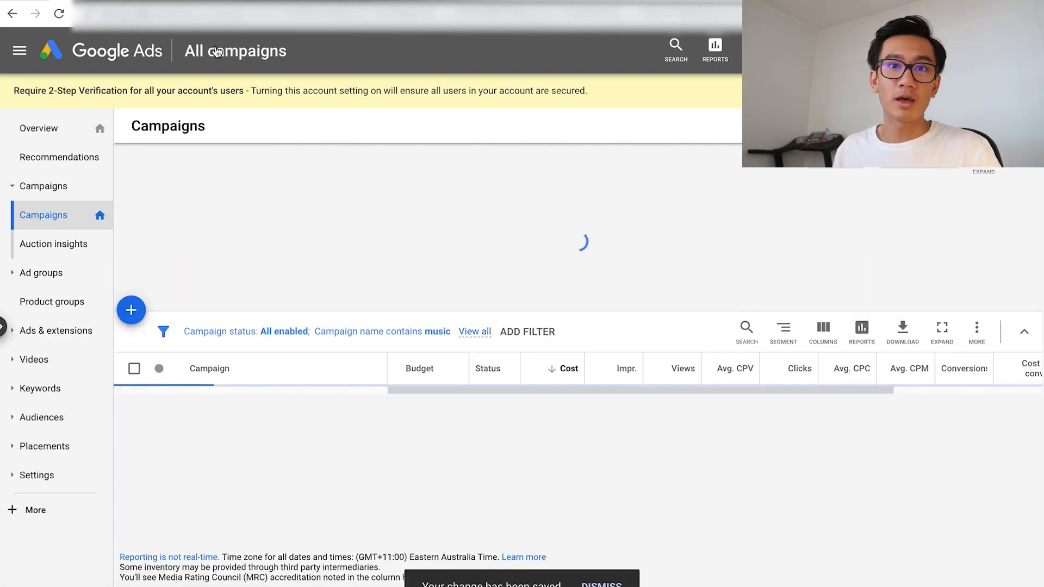